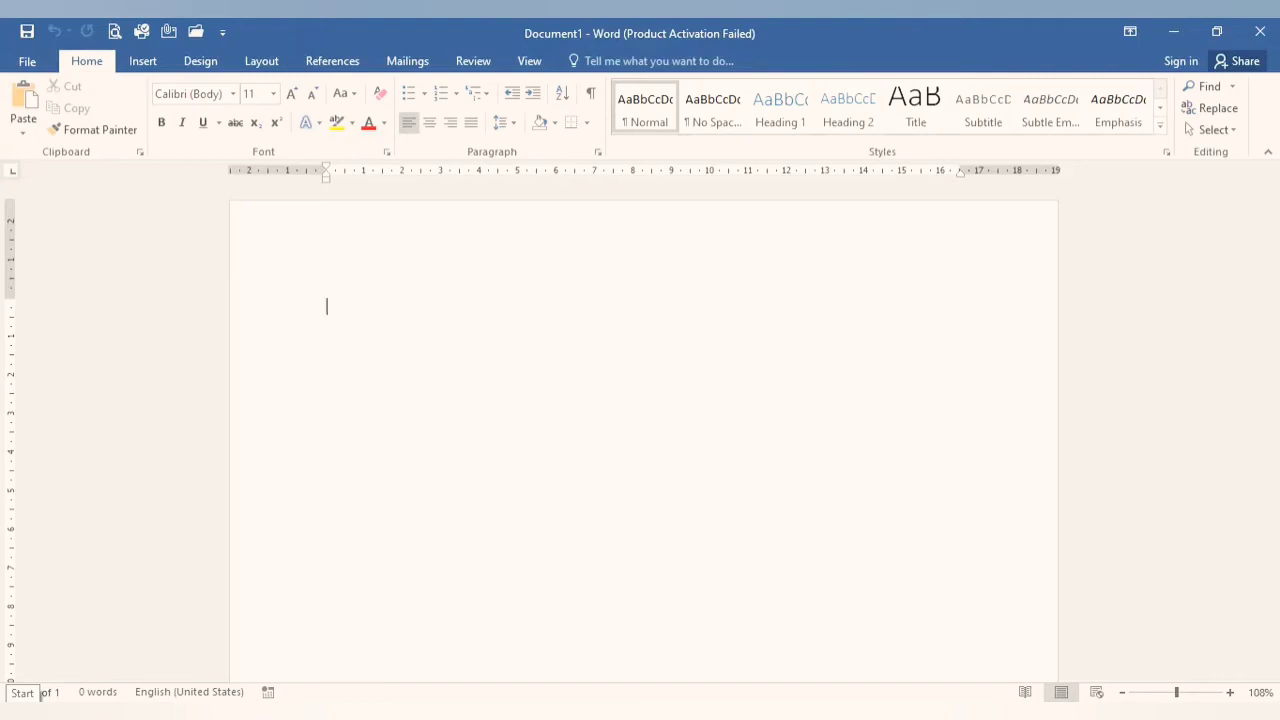
Open the Windows On-Screen Keyboard and move it over the lower part of the blank document page
click(40, 694)
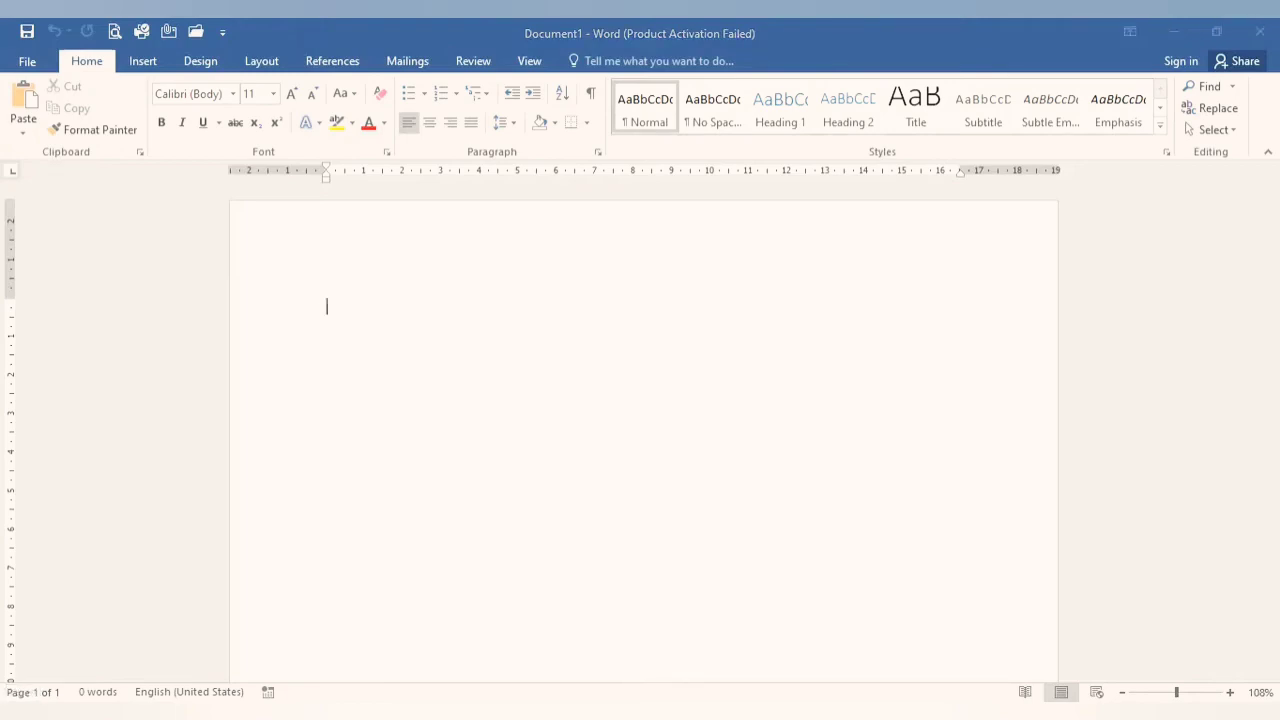
text(KEY)
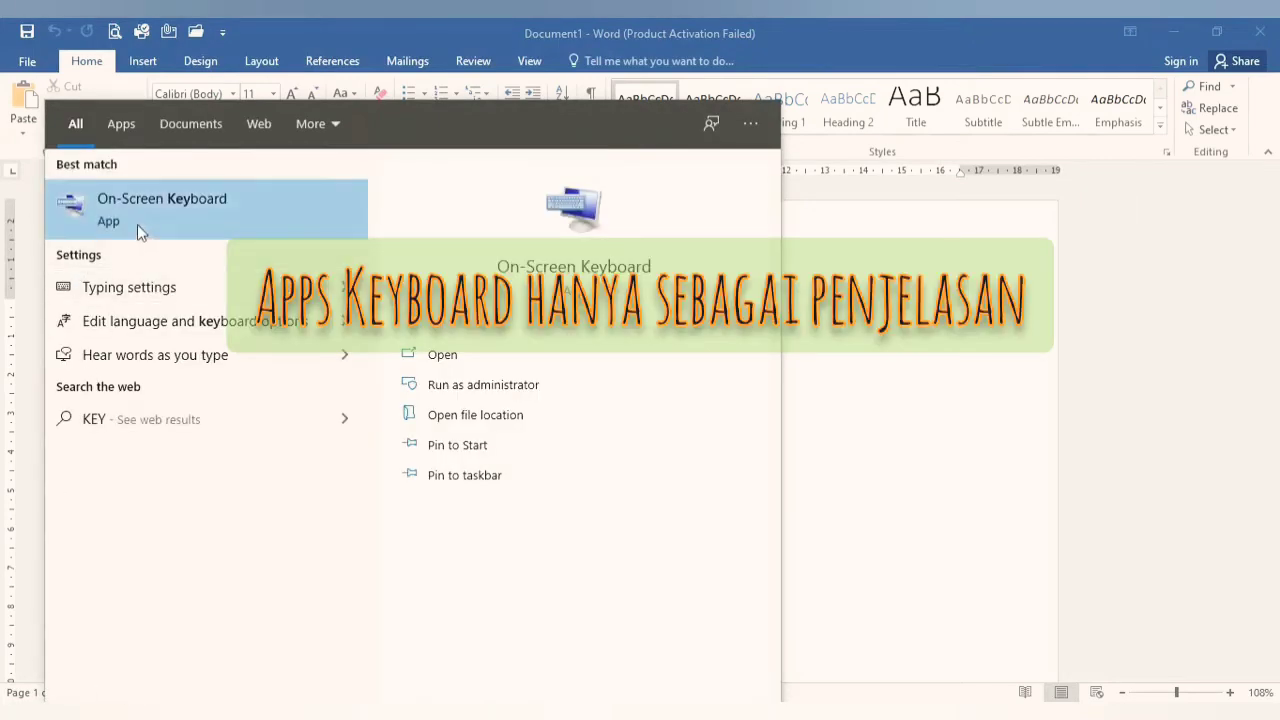
click(145, 213)
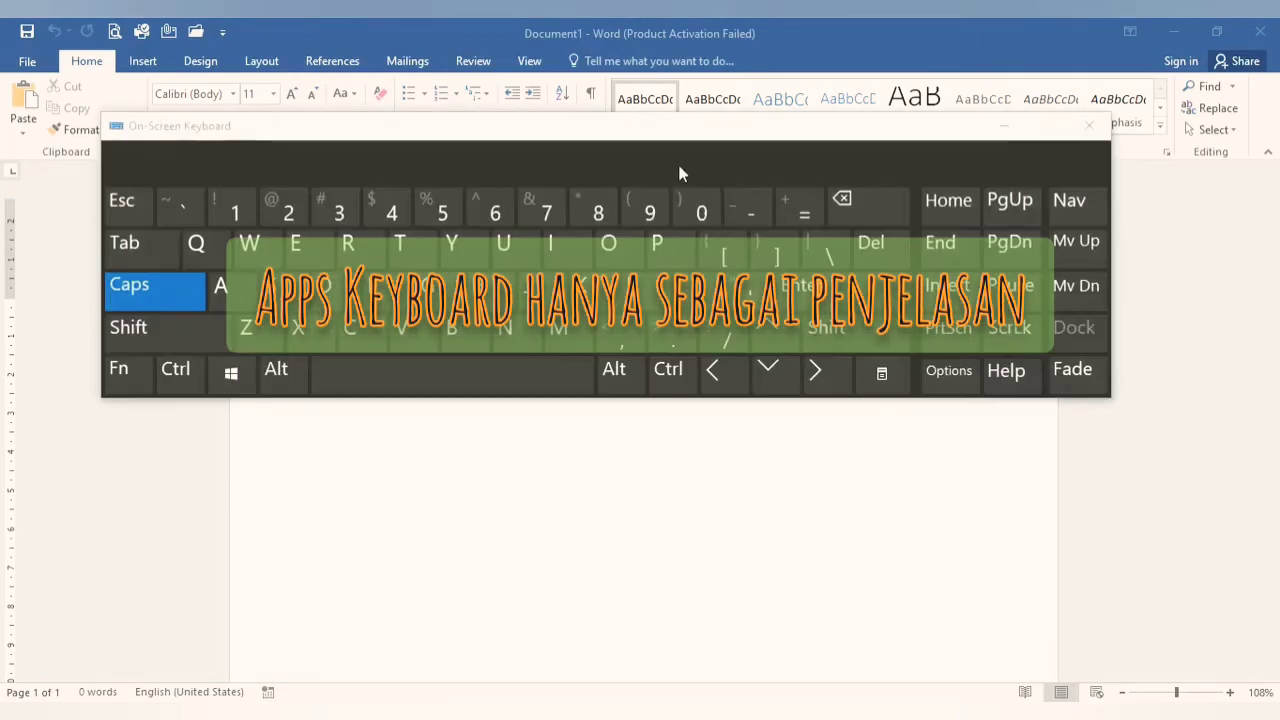
drag(700, 131, 746, 417)
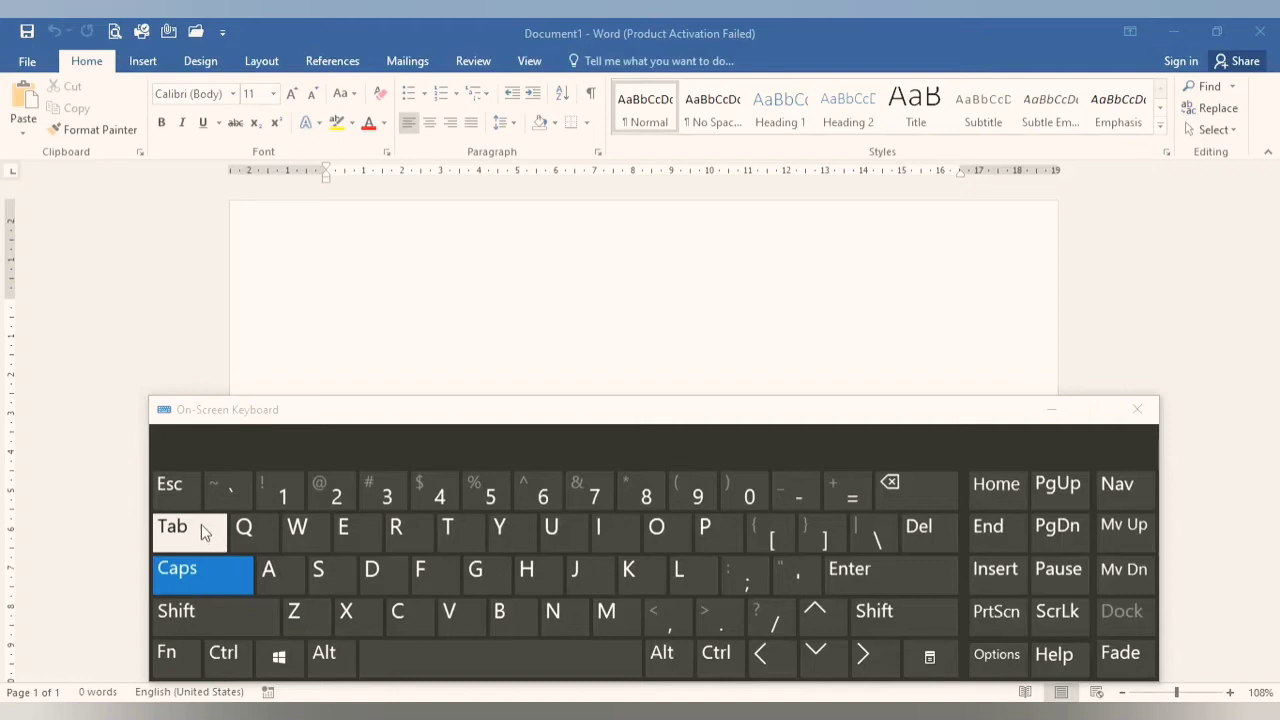
Turn off Caps Lock on the On-Screen Keyboard so that letters are entered in lowercase
click(188, 658)
click(188, 660)
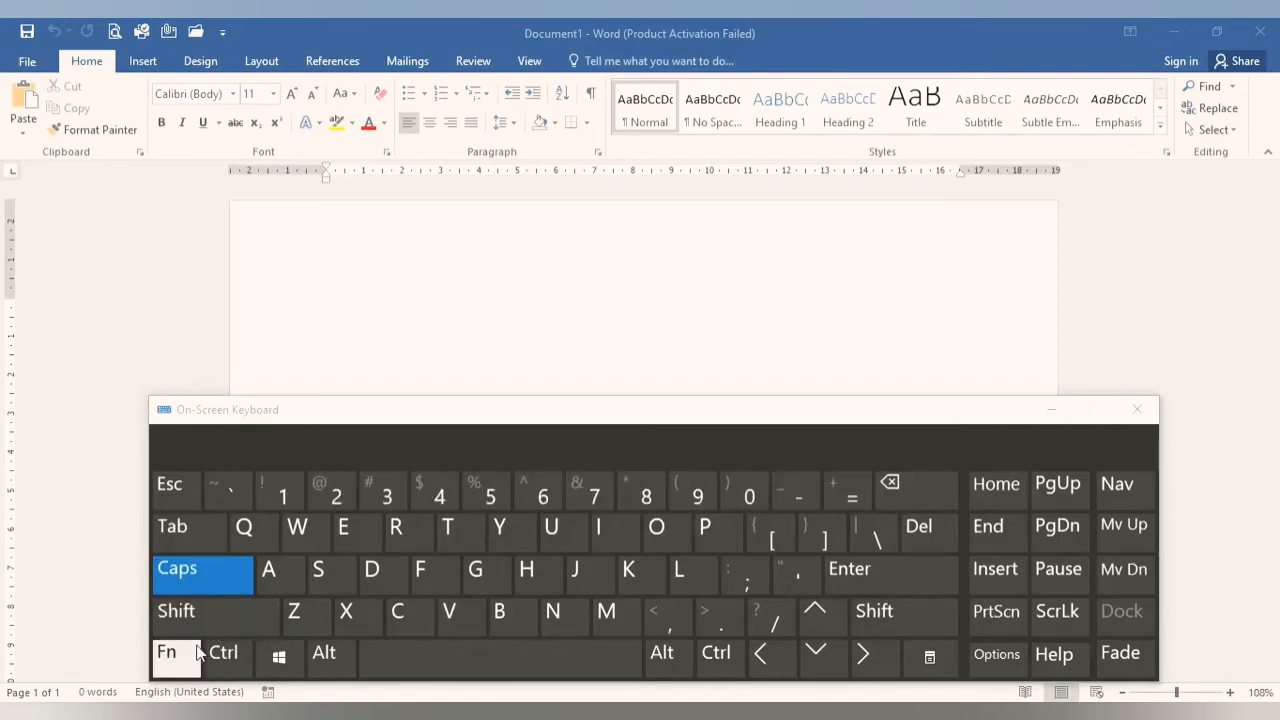
click(221, 579)
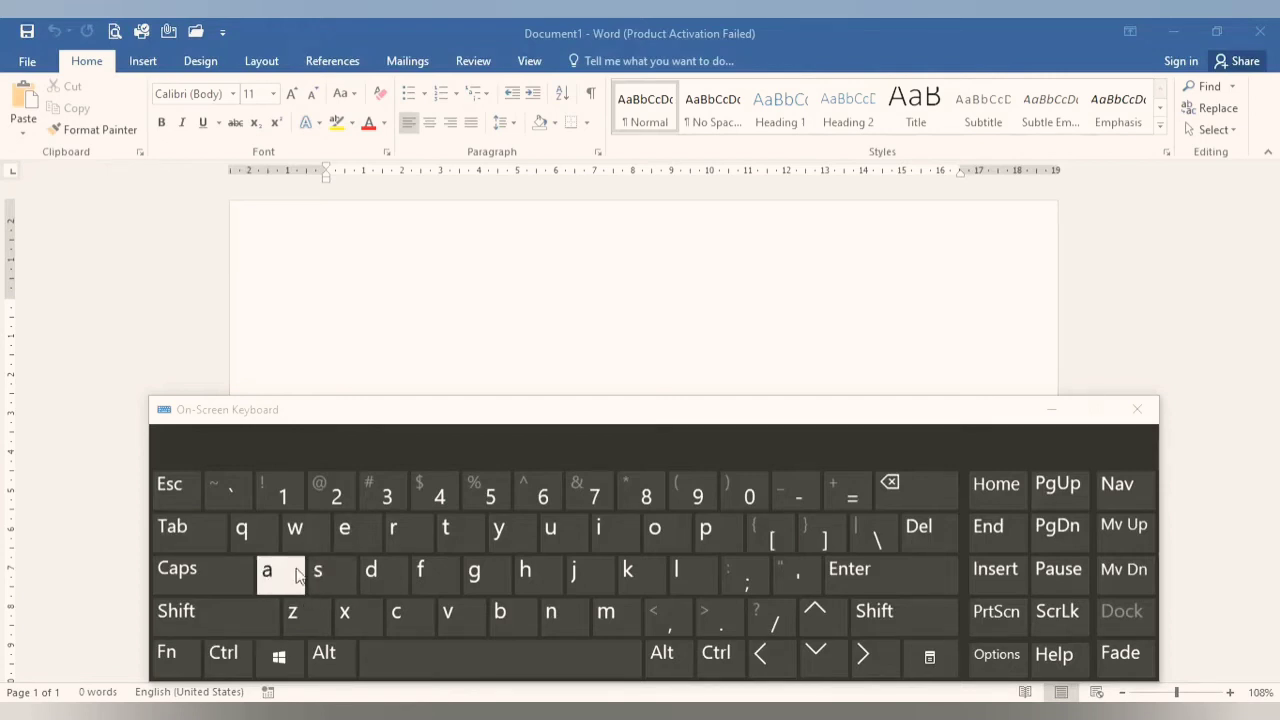
Write the title "Mengapa Terjadi Banjir?" on the first line of the document
click(408, 294)
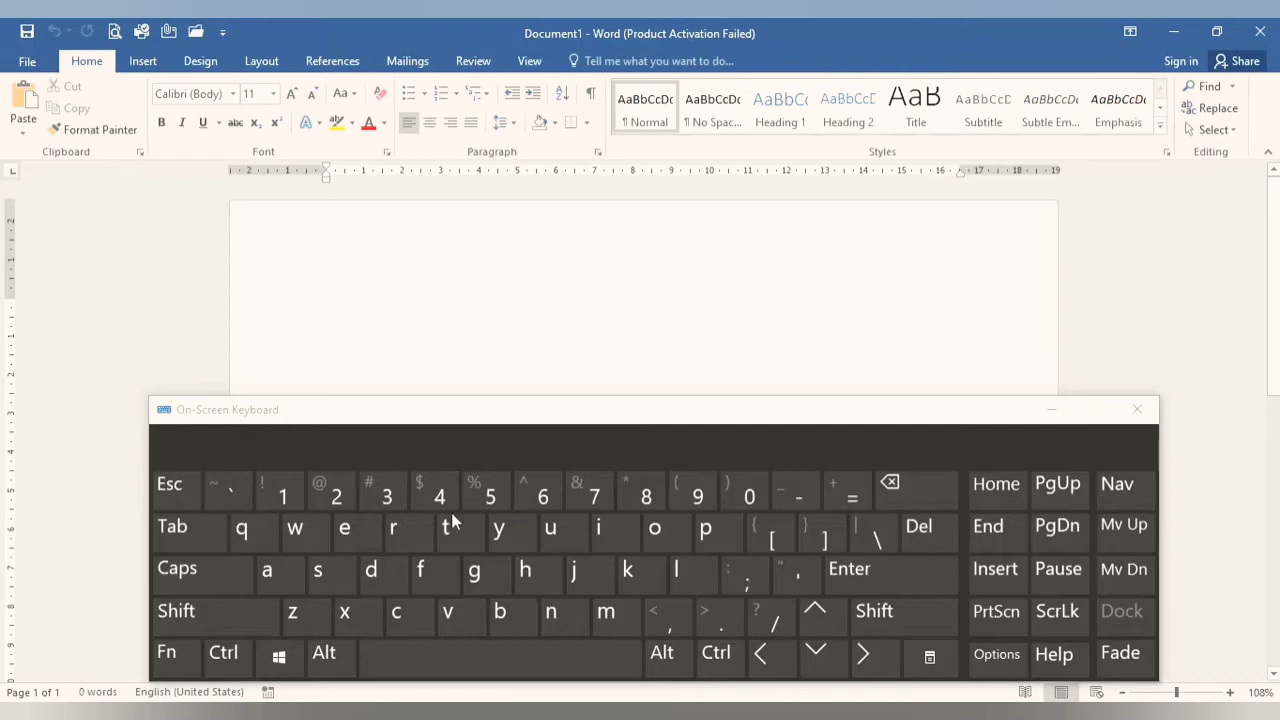
key(Caps_Lock)
key(Caps_Lock)
text(men)
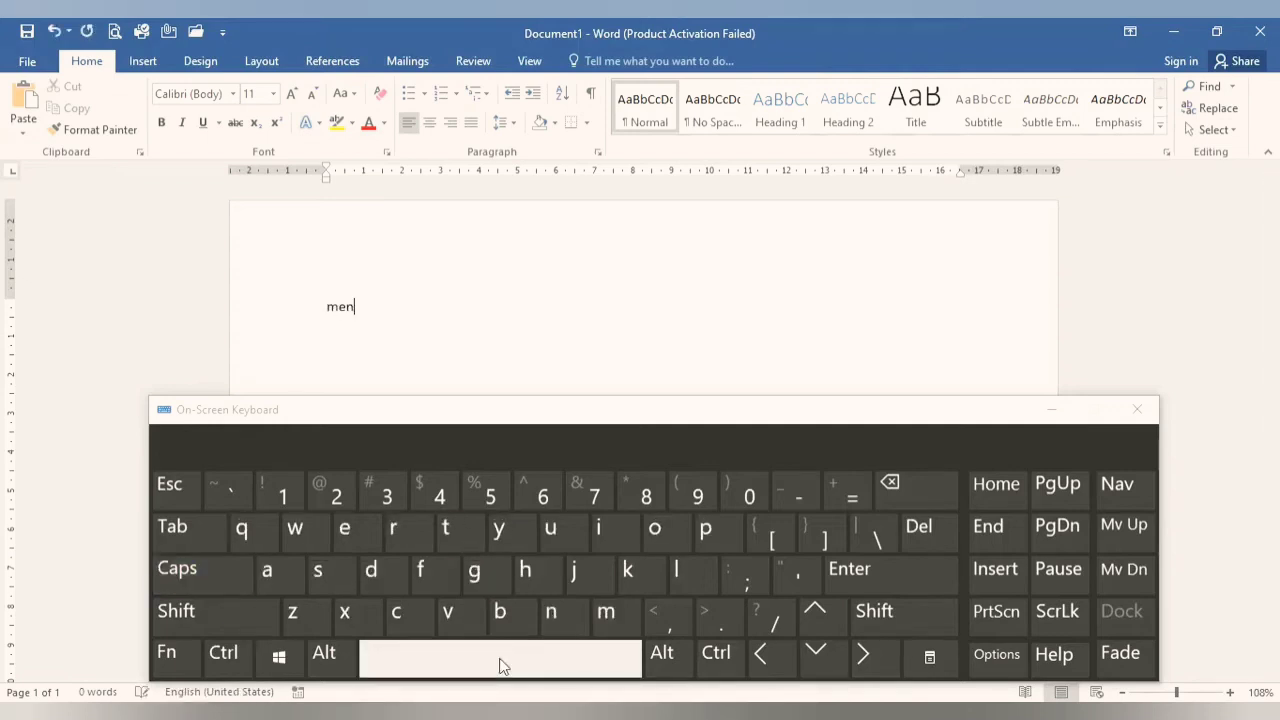
text(gapa )
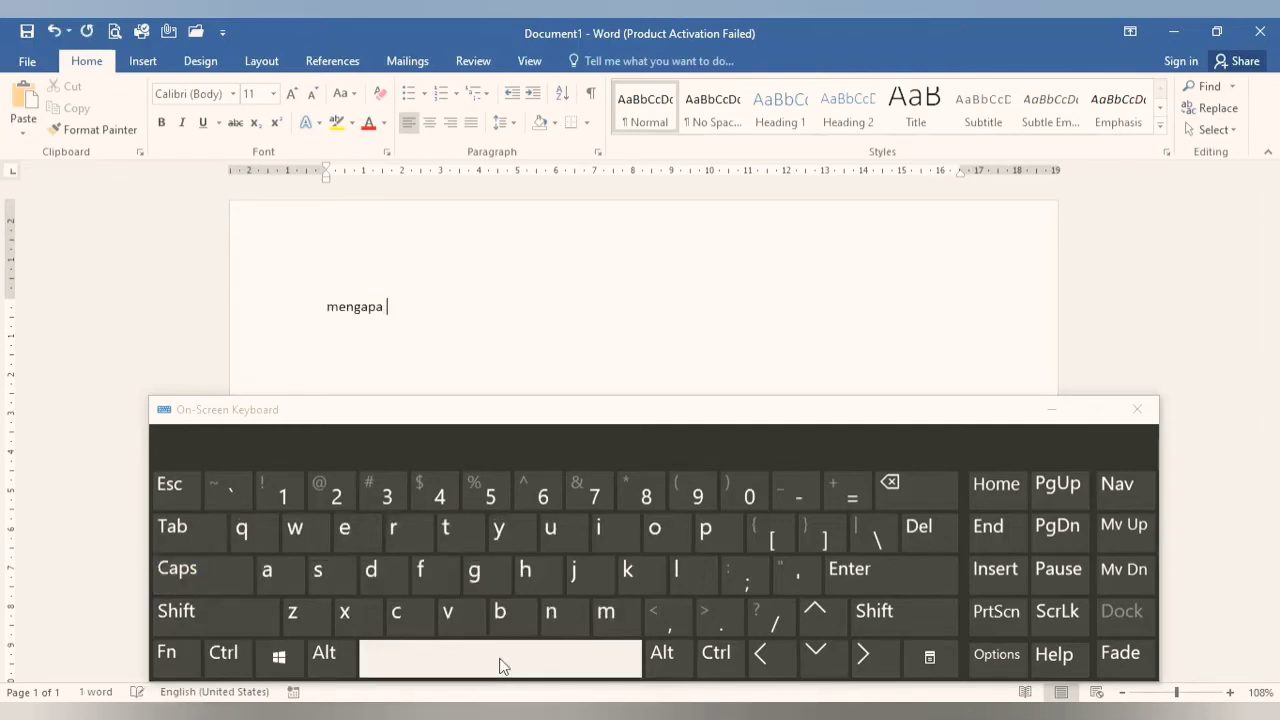
text(Terjadi Banjir)
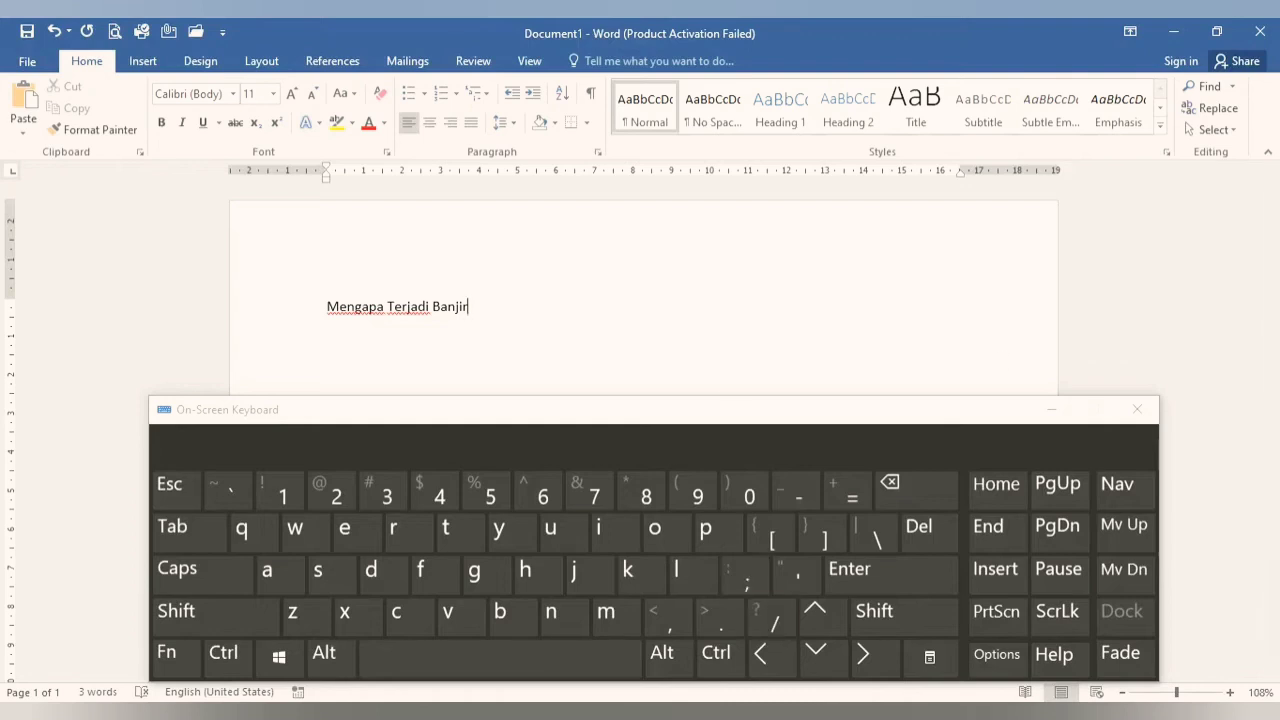
click(214, 613)
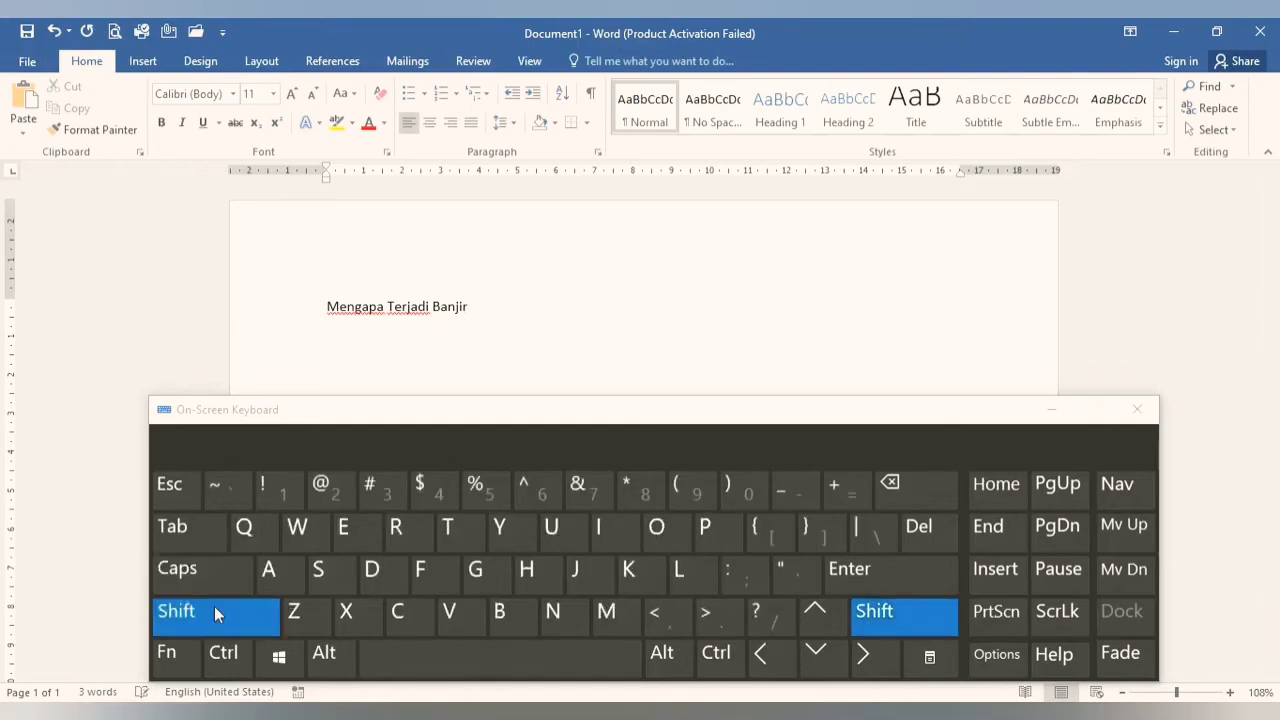
click(772, 620)
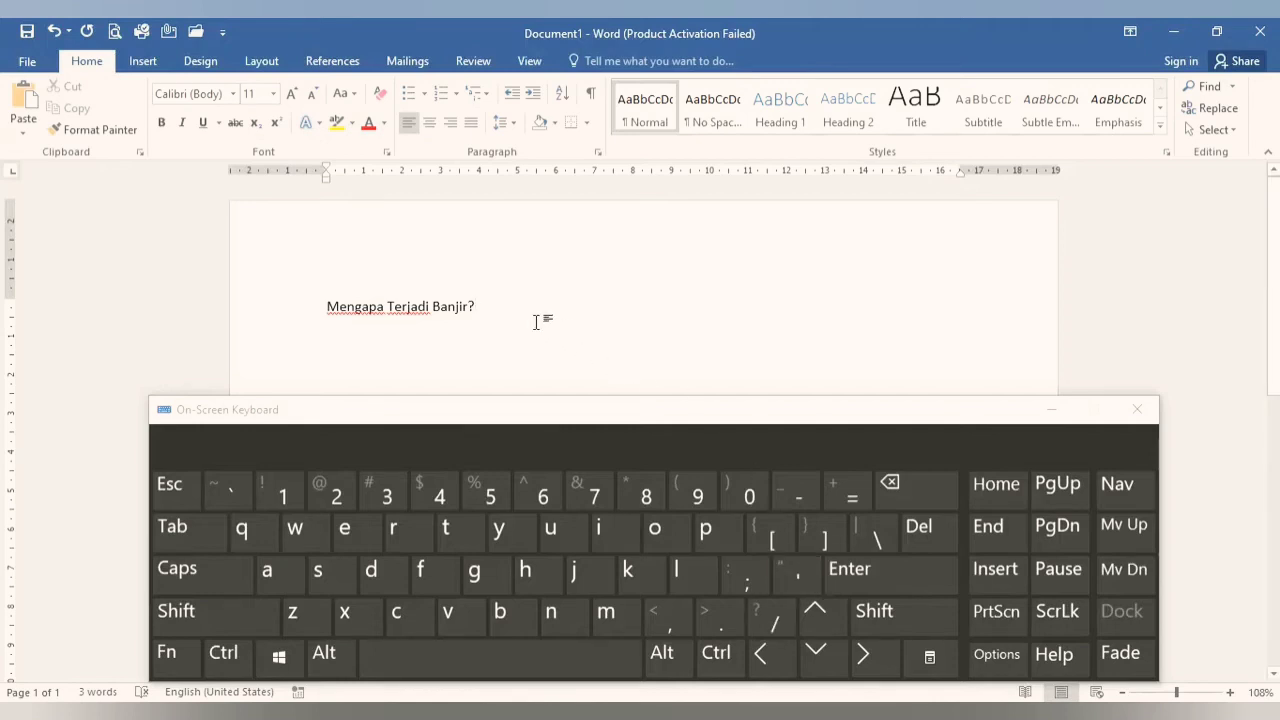
On a new line below the title, write "Banjir terjadi karena banyak orang yang membuang sampah sembarangan"
key(Return)
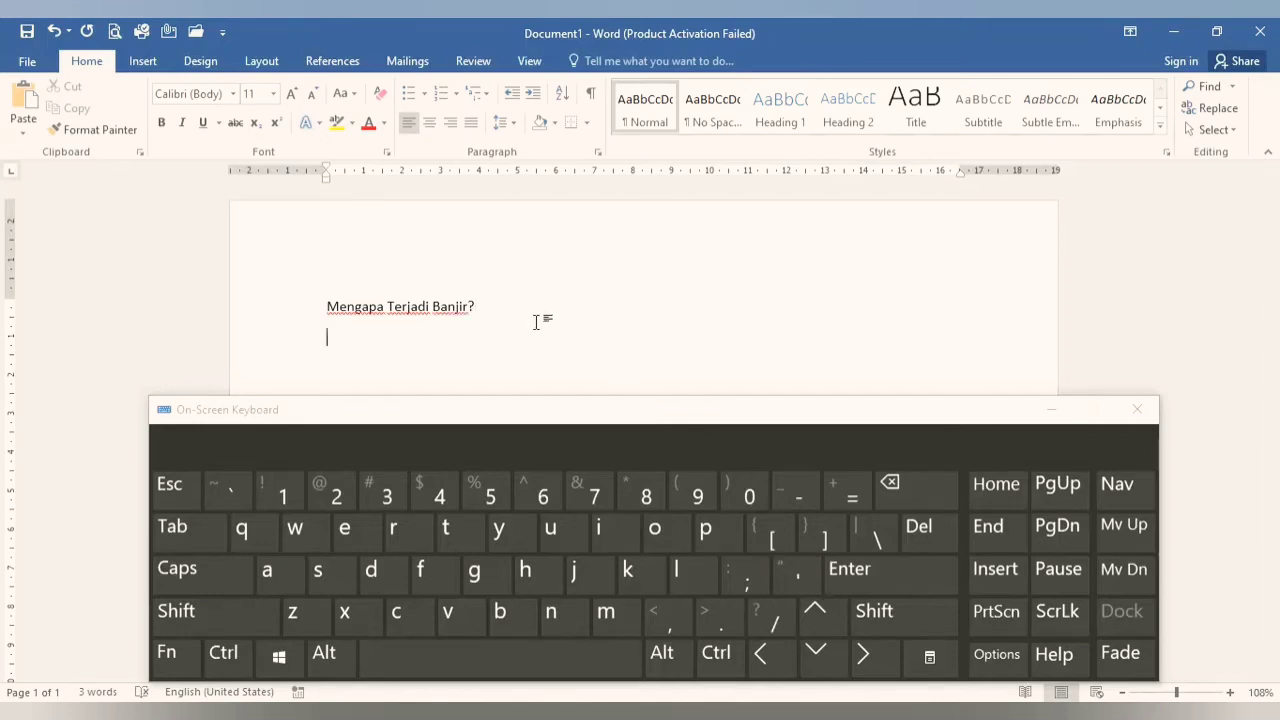
text(Banjir terjadi karena)
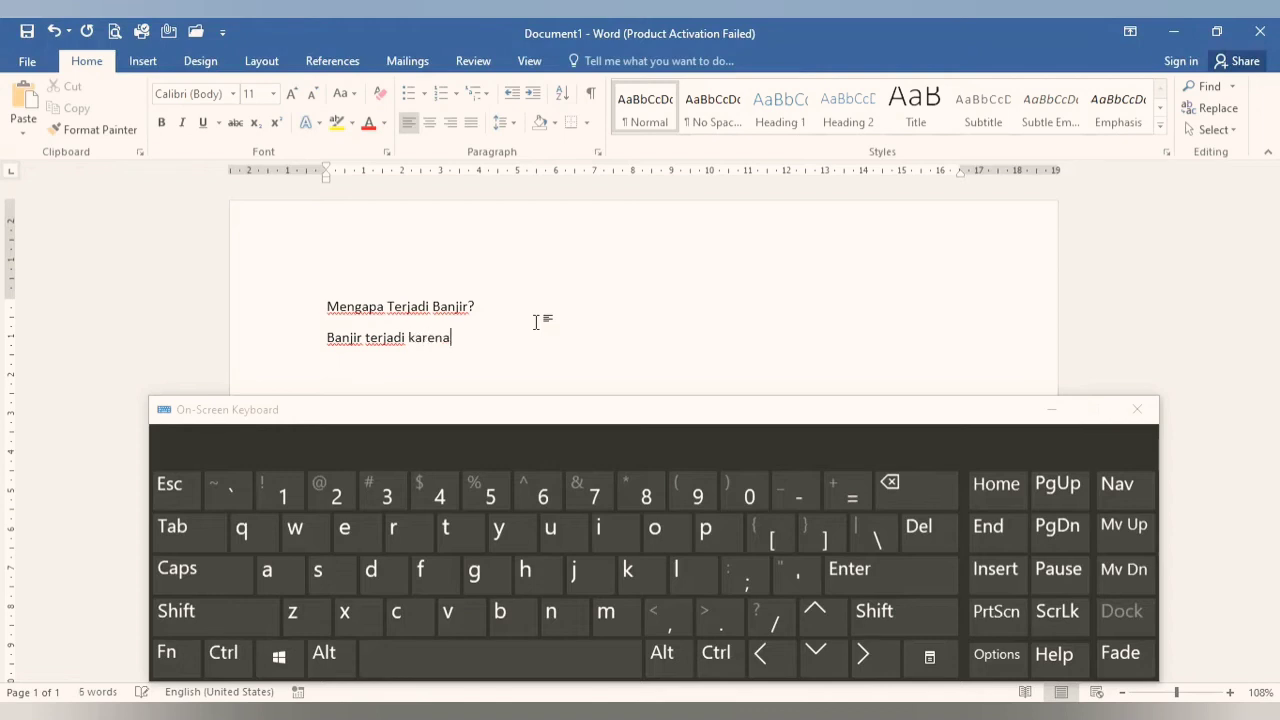
text( banyaknya)
key(BackSpace)
key(BackSpace)
key(BackSpace)
text(i)
key(BackSpace)
text(orang yang membuang sampah)
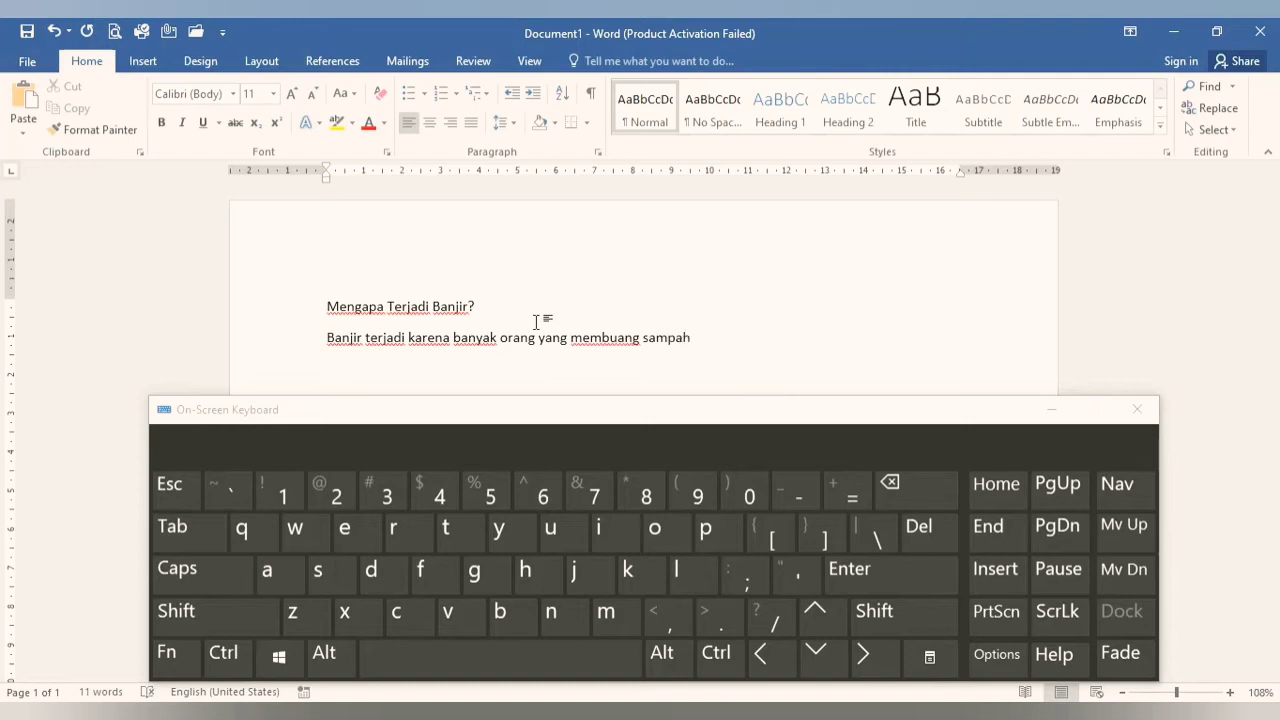
text( sembarangan)
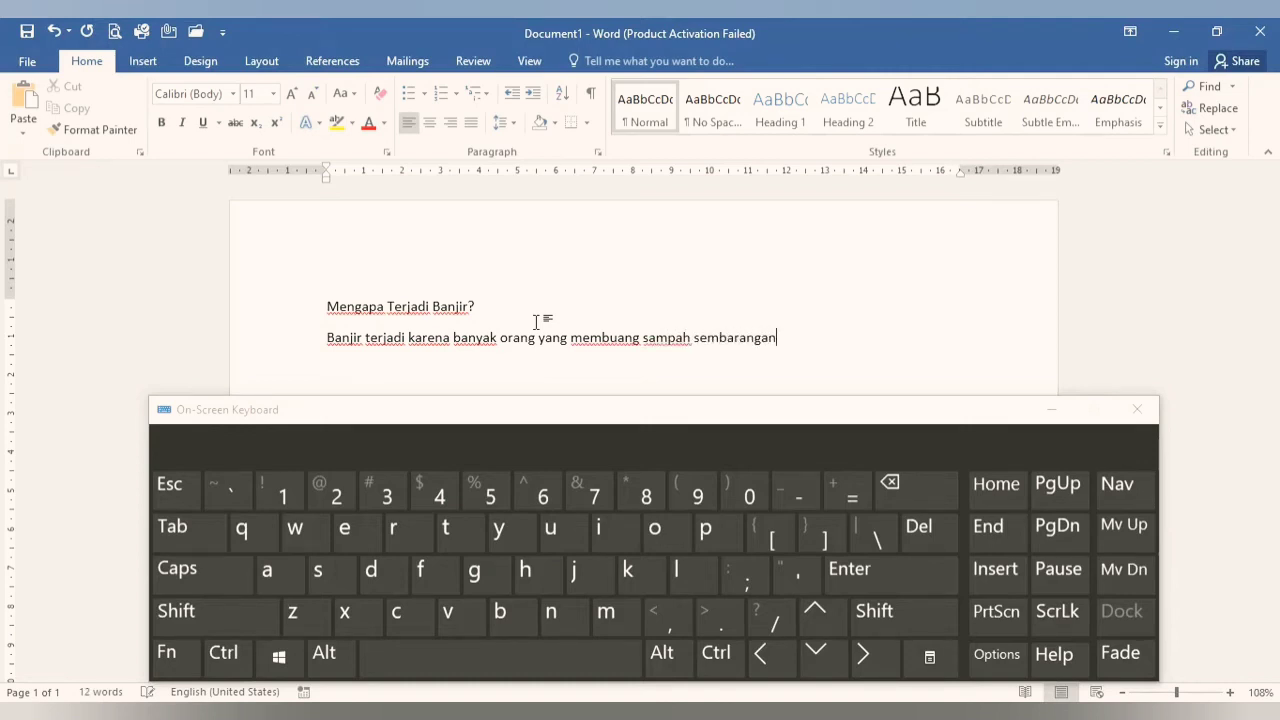
Continue the sentence with ", misalnya " using the On-Screen Keyboard, shifting its window slightly
click(671, 628)
drag(597, 414, 661, 402)
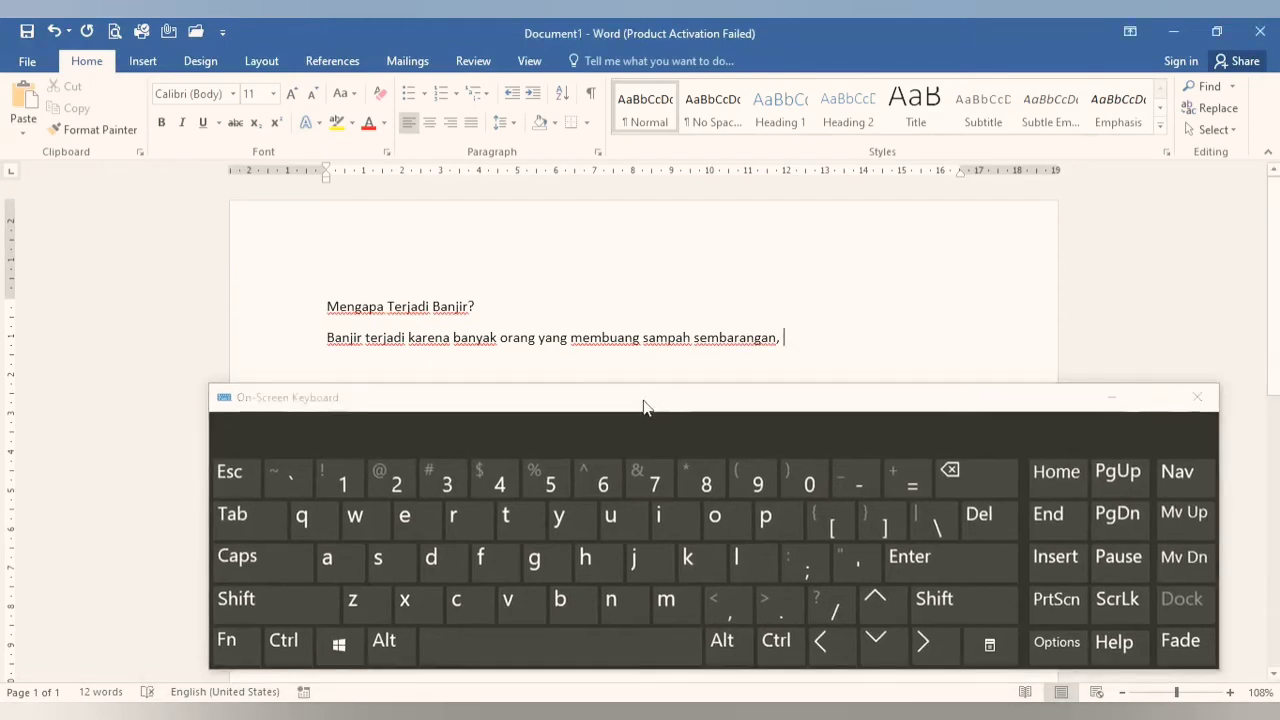
click(666, 599)
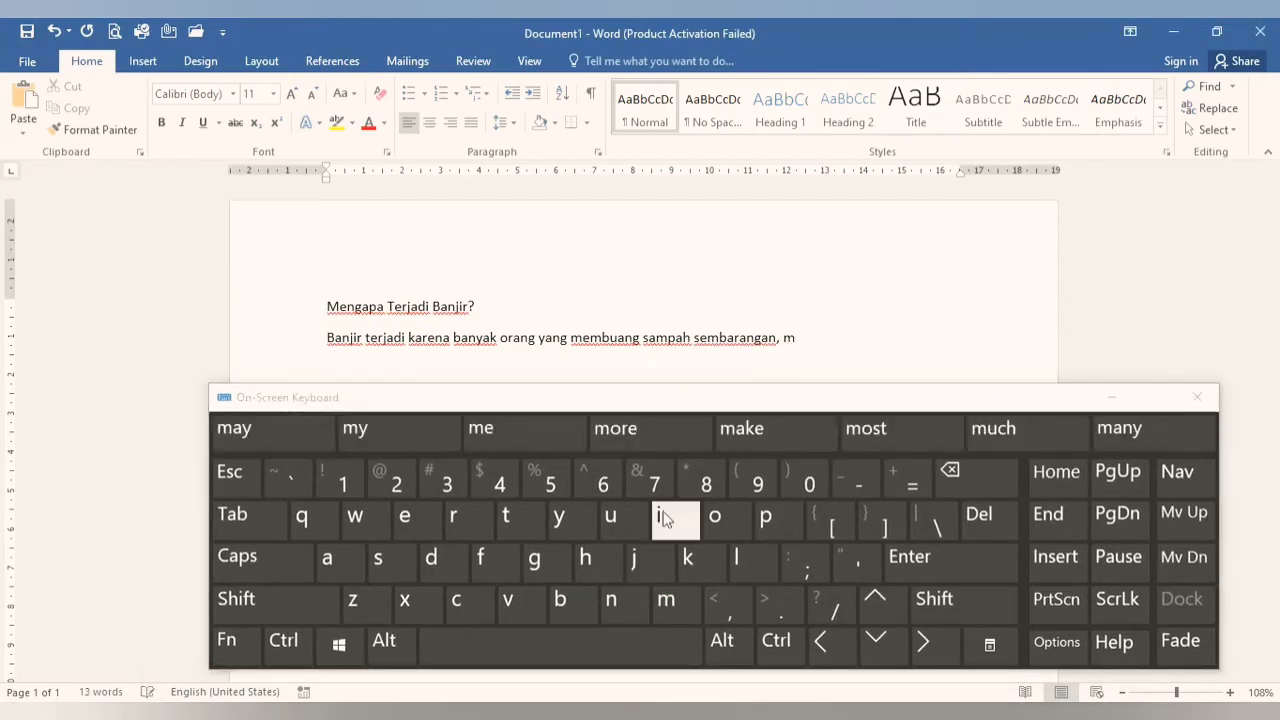
click(663, 517)
click(385, 563)
click(324, 562)
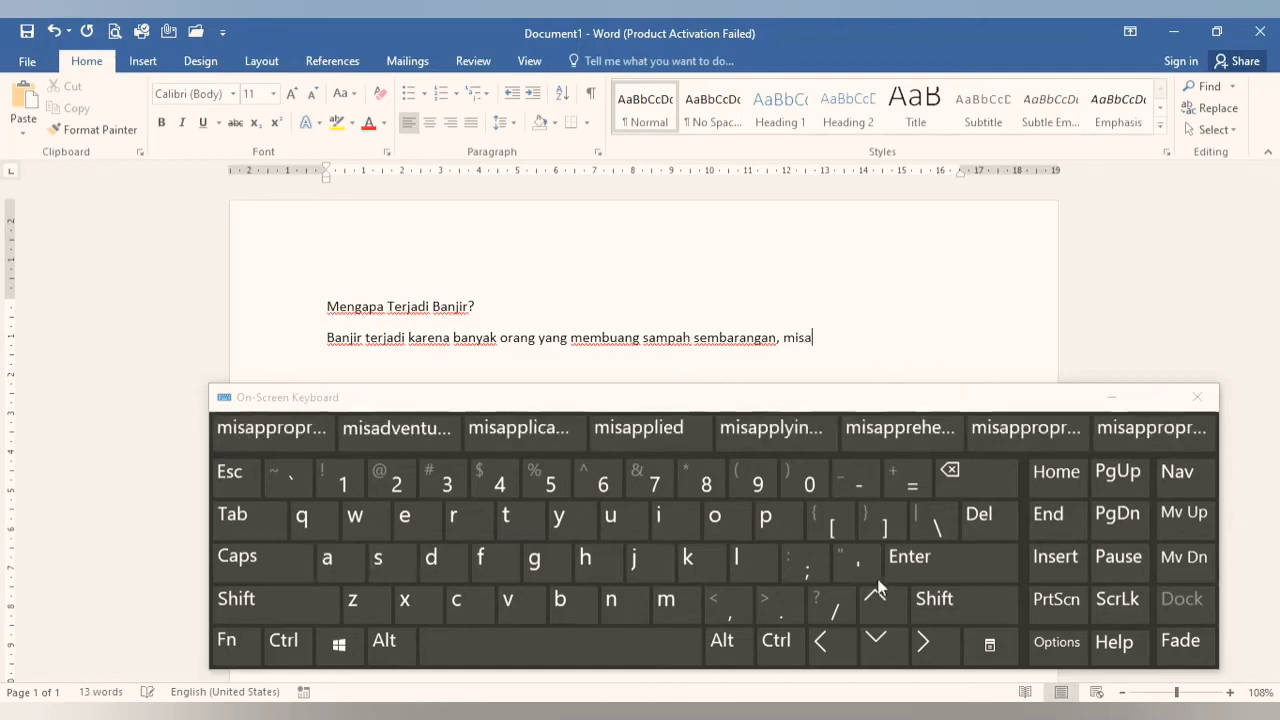
click(740, 562)
click(611, 599)
click(559, 517)
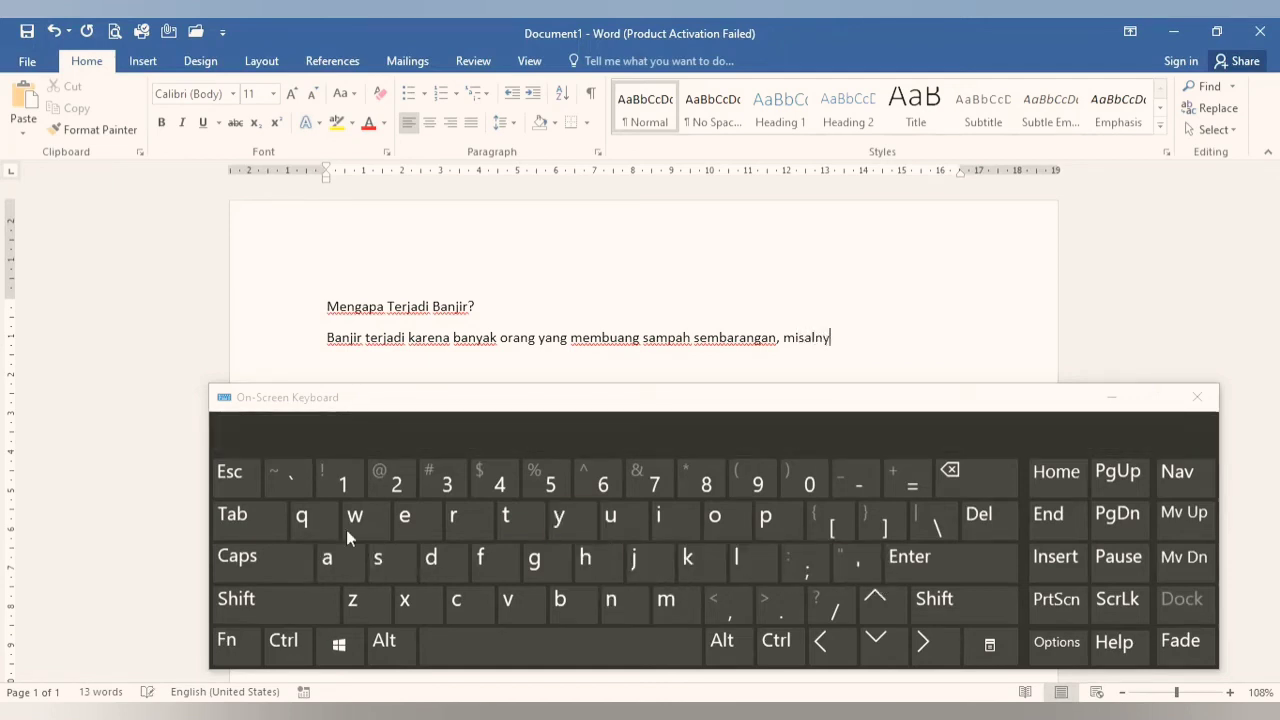
click(363, 563)
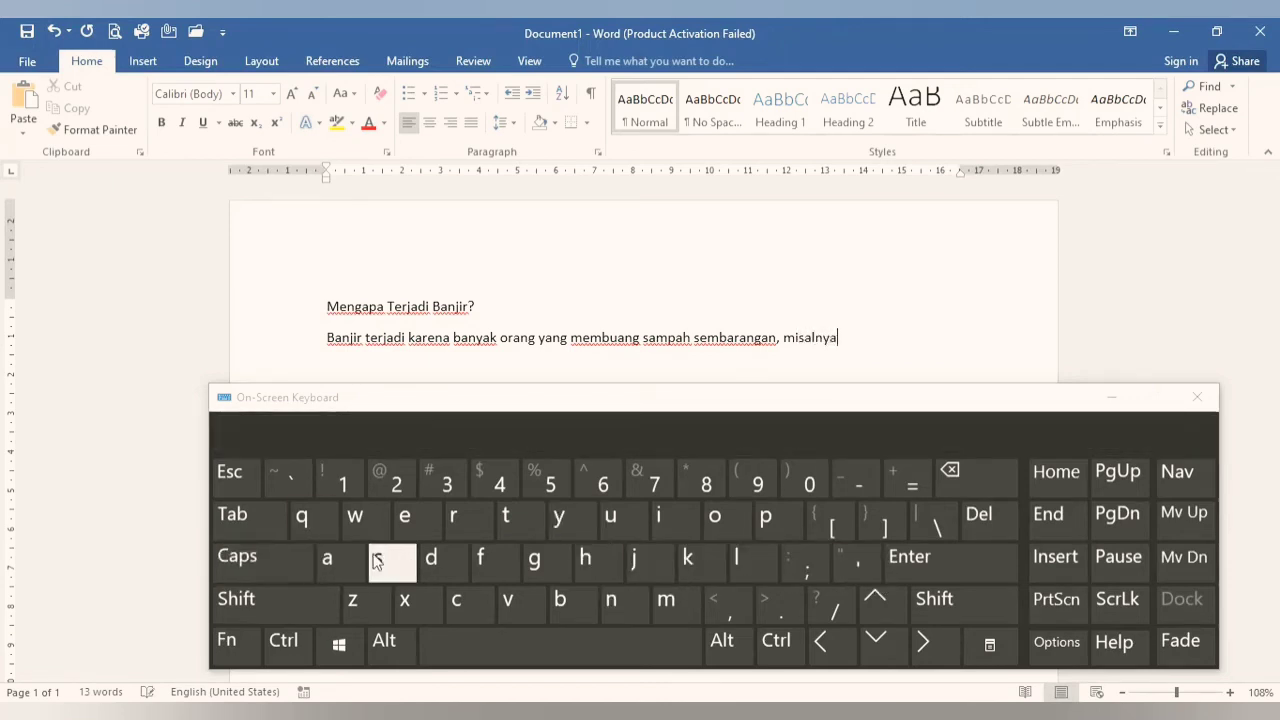
click(584, 645)
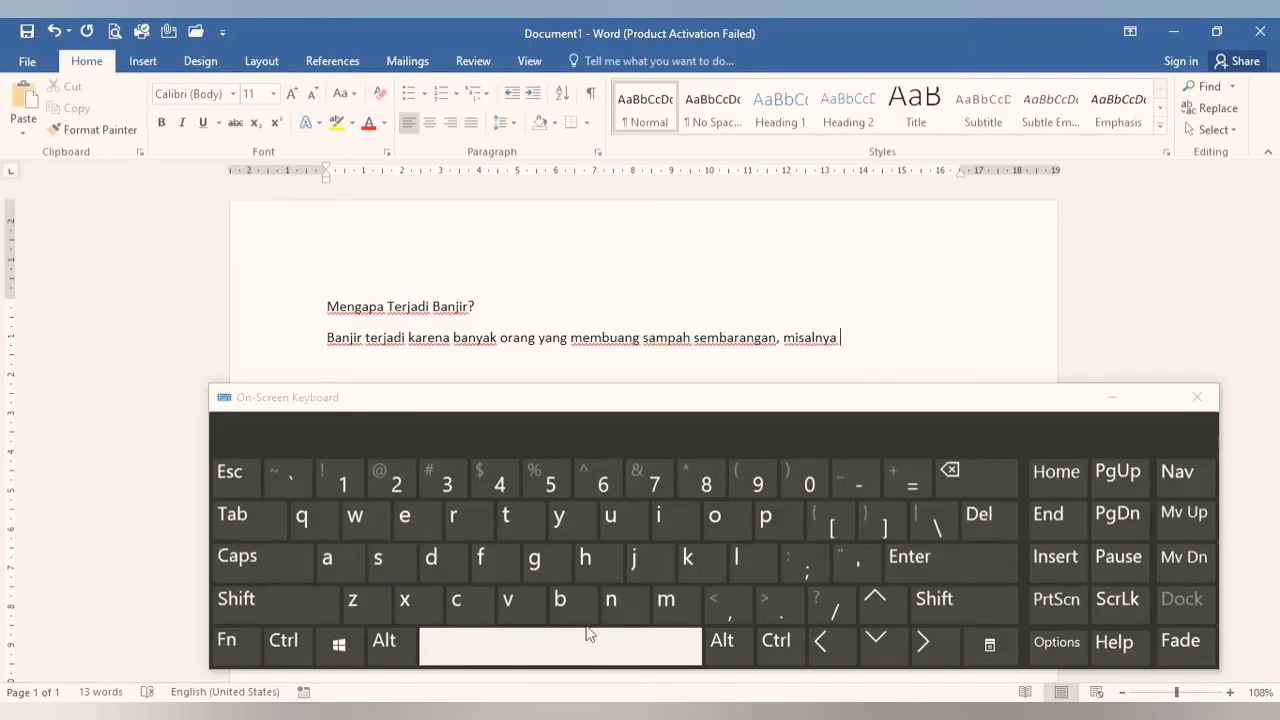
Add the word "kedalam" and a space after "misalnya" with the On-Screen Keyboard
click(687, 557)
click(413, 515)
click(430, 558)
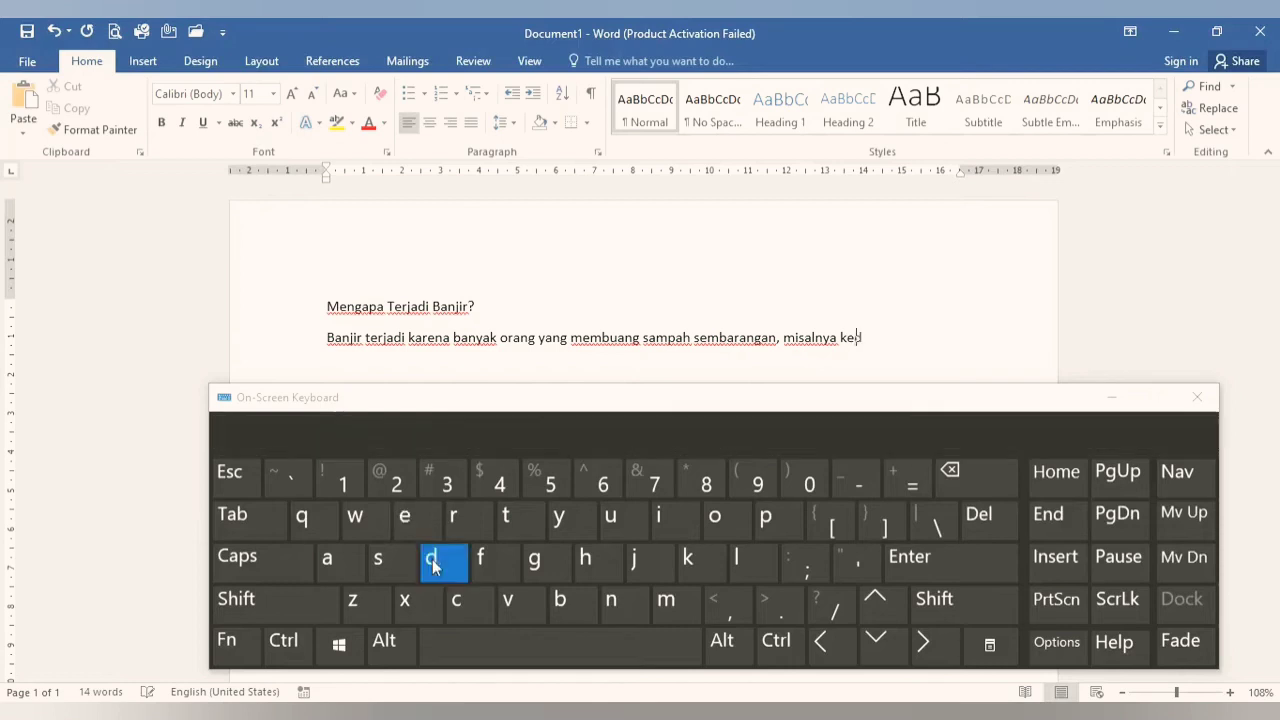
click(327, 558)
click(736, 557)
click(327, 558)
click(666, 599)
click(610, 645)
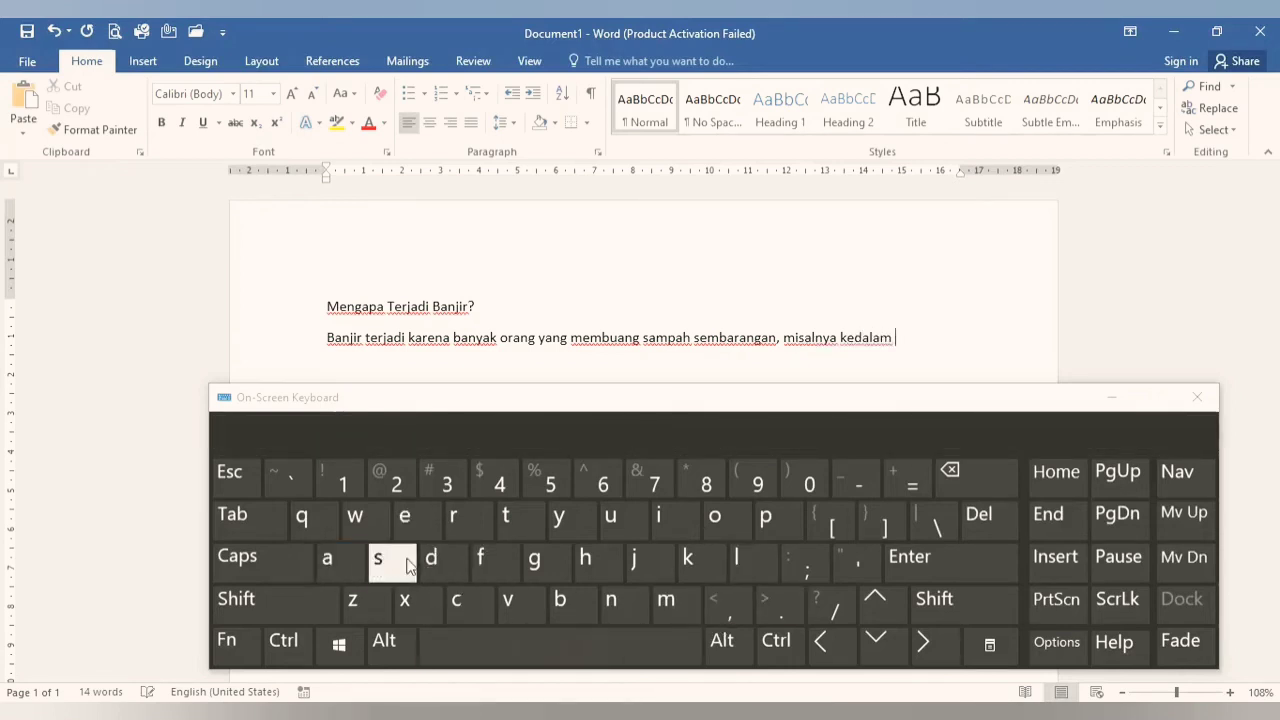
Add the word "selokan" and a space after "kedalam" with the On-Screen Keyboard
click(378, 558)
click(405, 516)
click(740, 558)
click(728, 533)
click(687, 560)
click(327, 558)
click(611, 600)
click(612, 642)
Complete the sentence with the words "dan sungai" using the On-Screen Keyboard
click(430, 562)
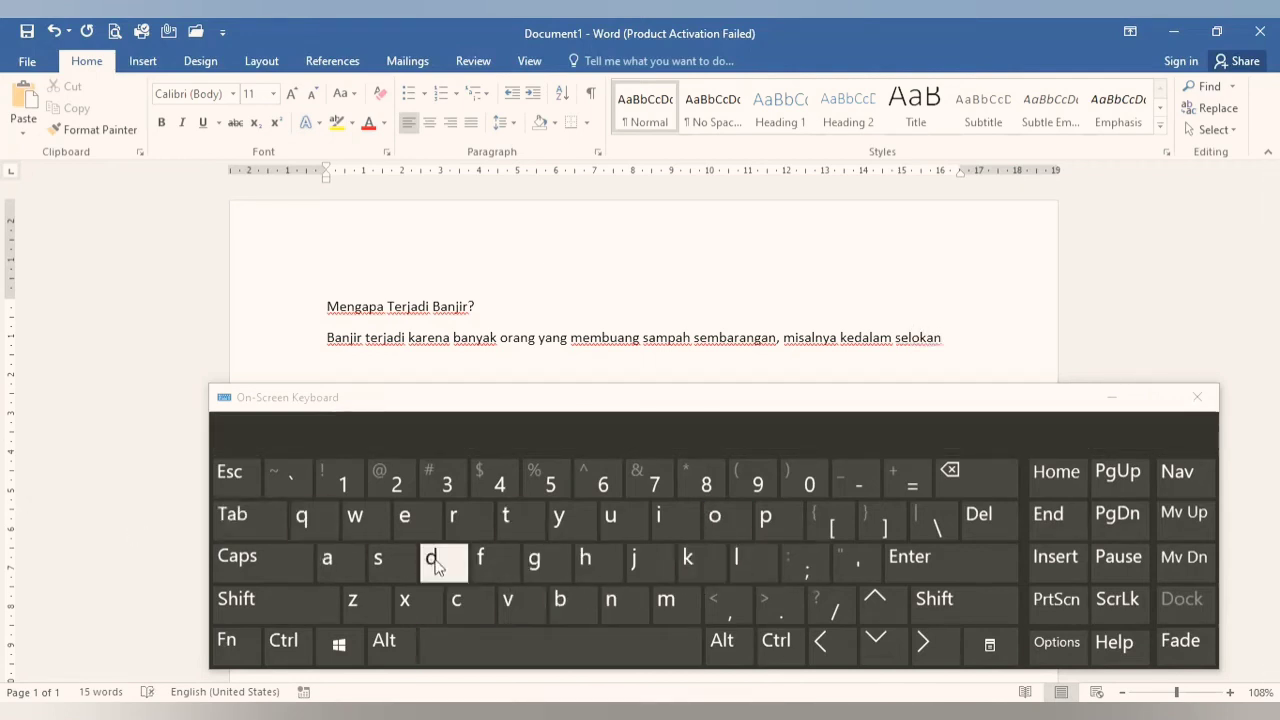
click(330, 560)
click(613, 601)
click(580, 642)
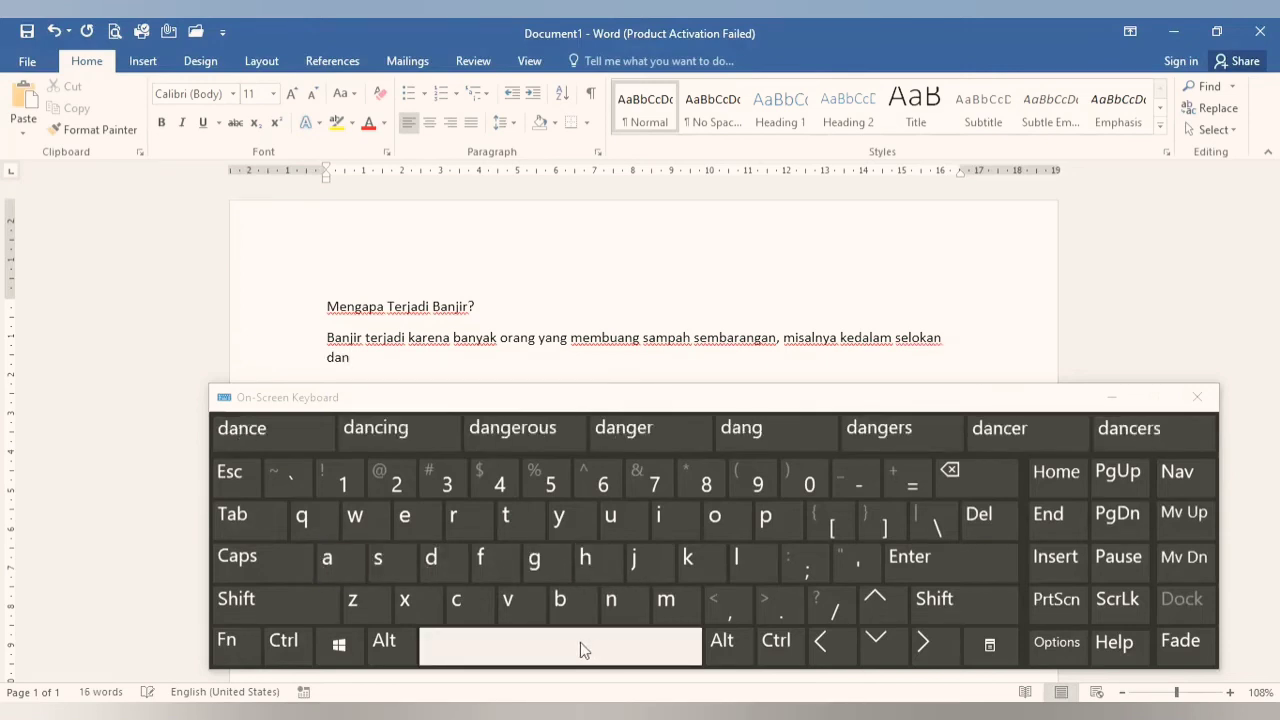
click(401, 577)
click(612, 528)
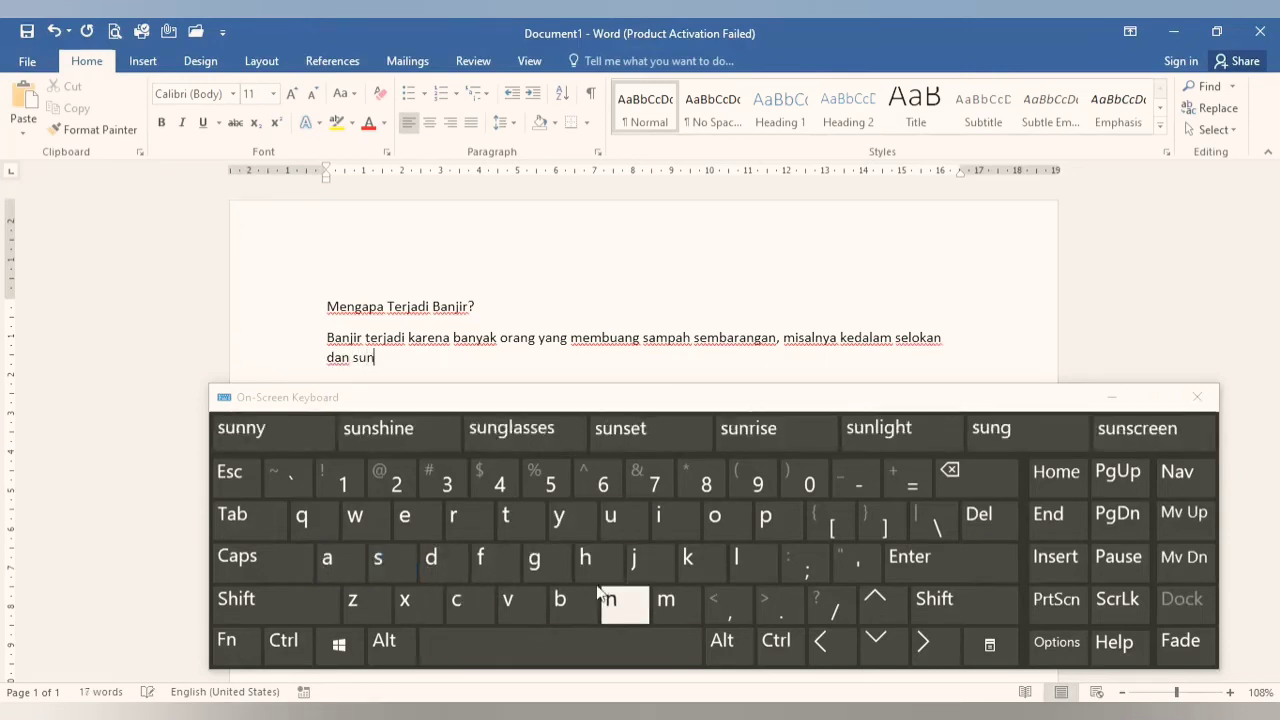
click(612, 600)
click(532, 560)
click(332, 560)
click(661, 528)
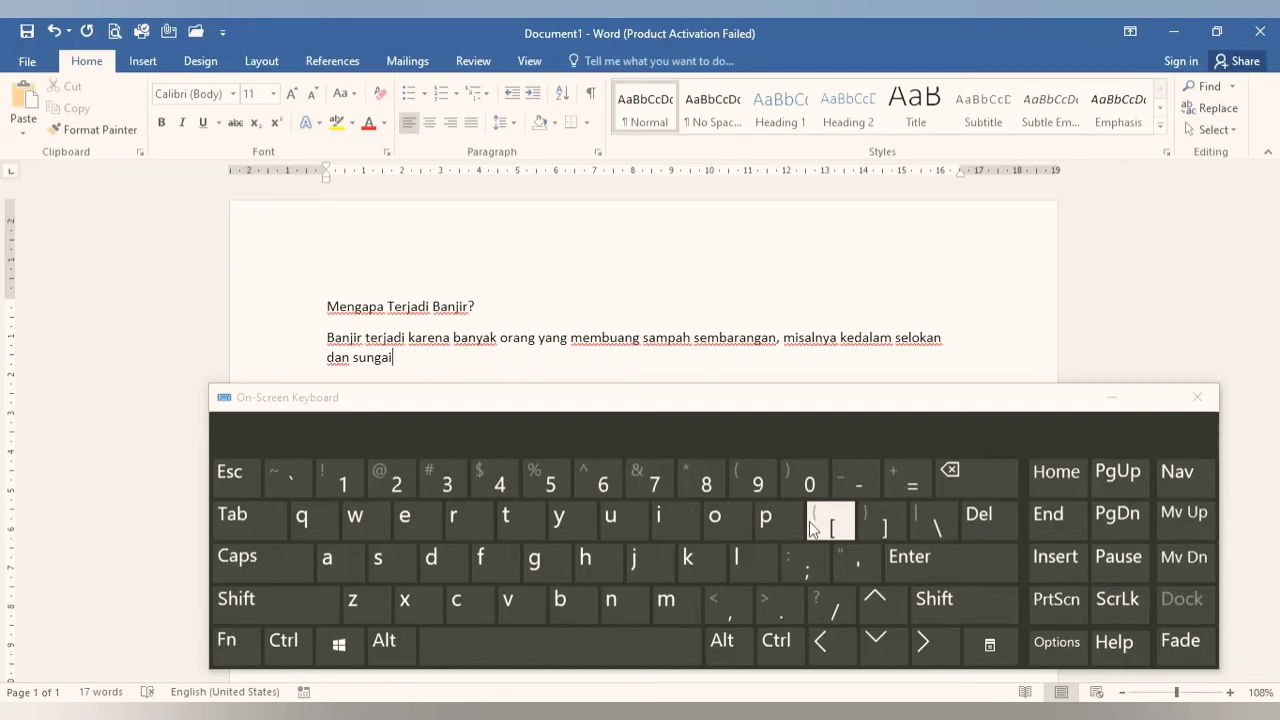
Format the whole title "Mengapa Terjadi Banjir?" as bold, italic and underlined
click(370, 312)
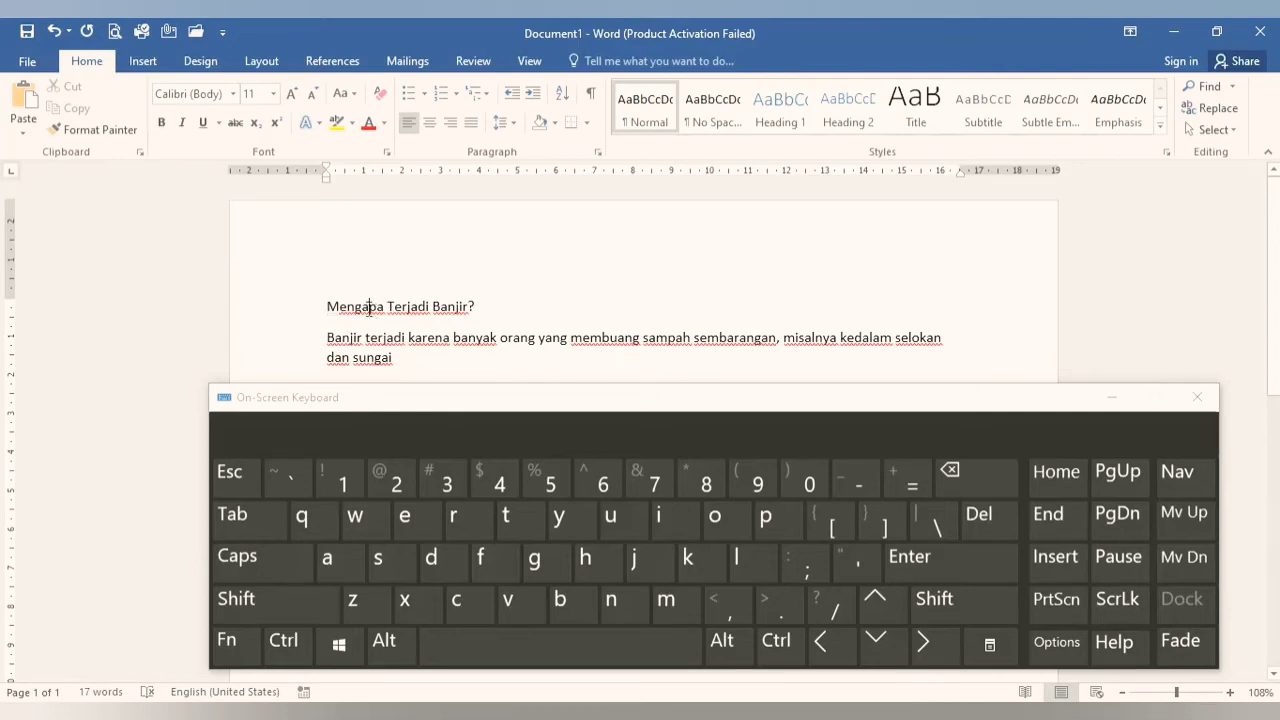
drag(327, 304, 487, 306)
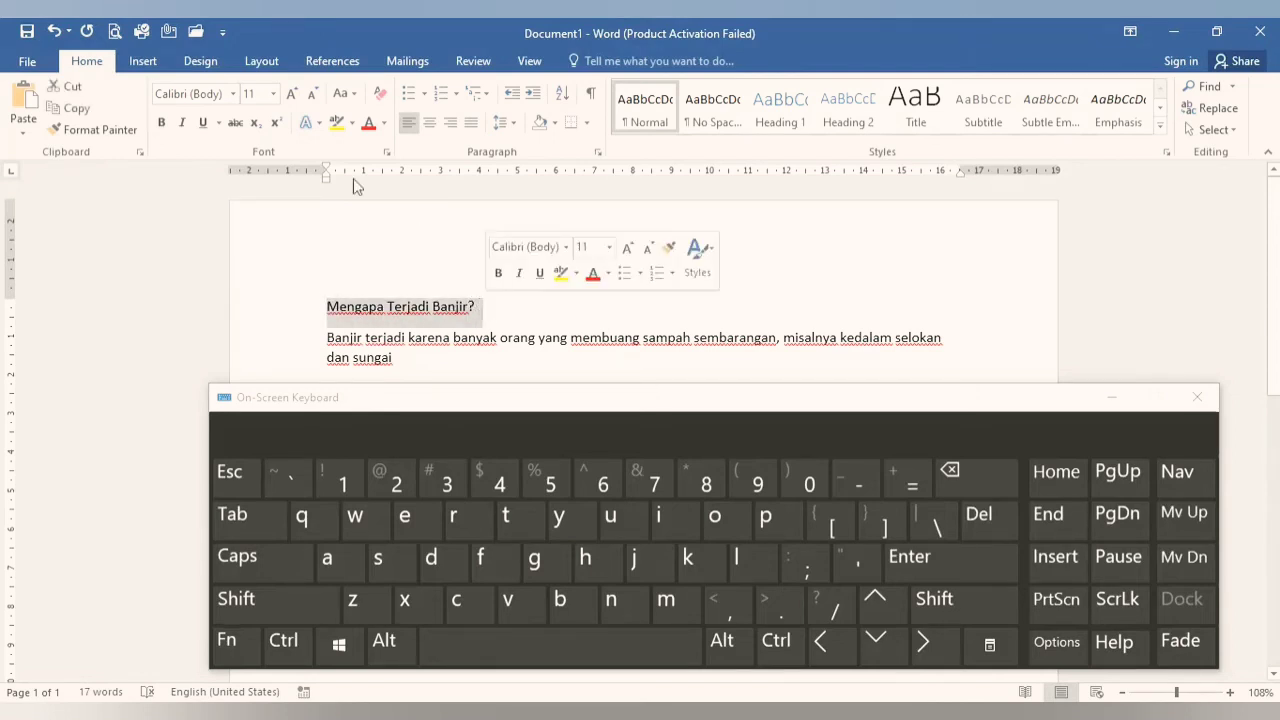
click(165, 131)
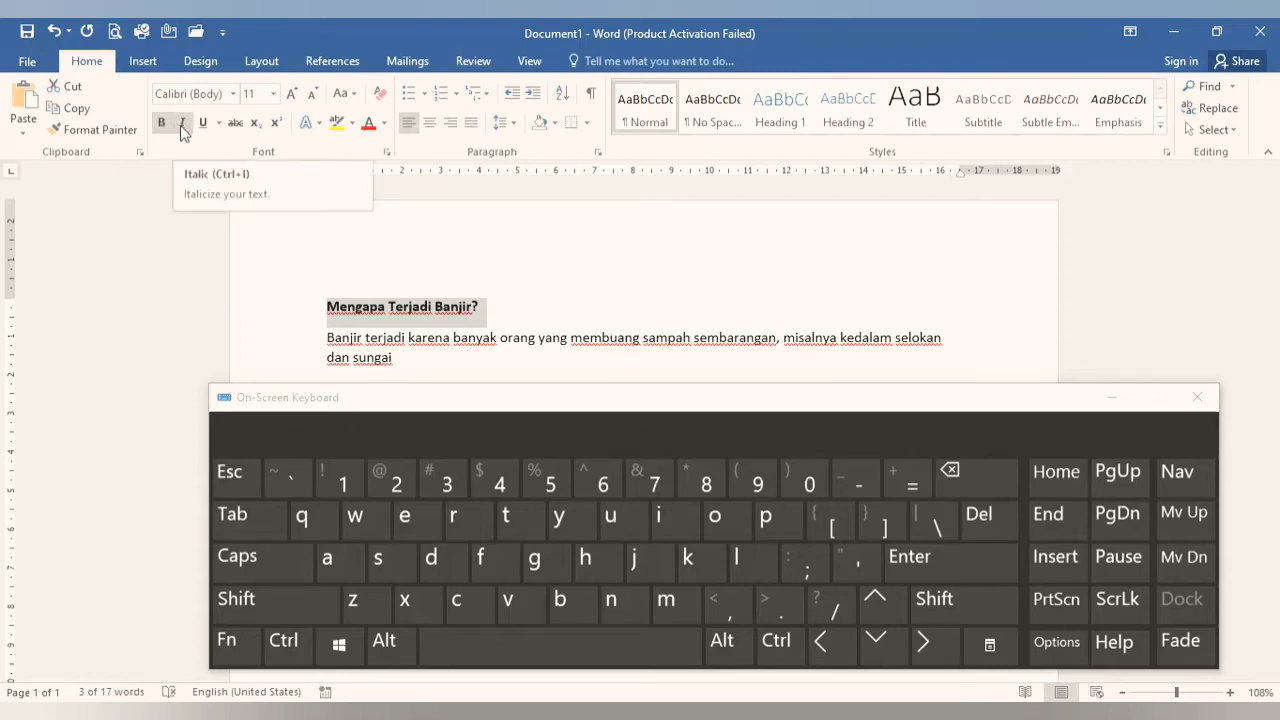
click(182, 125)
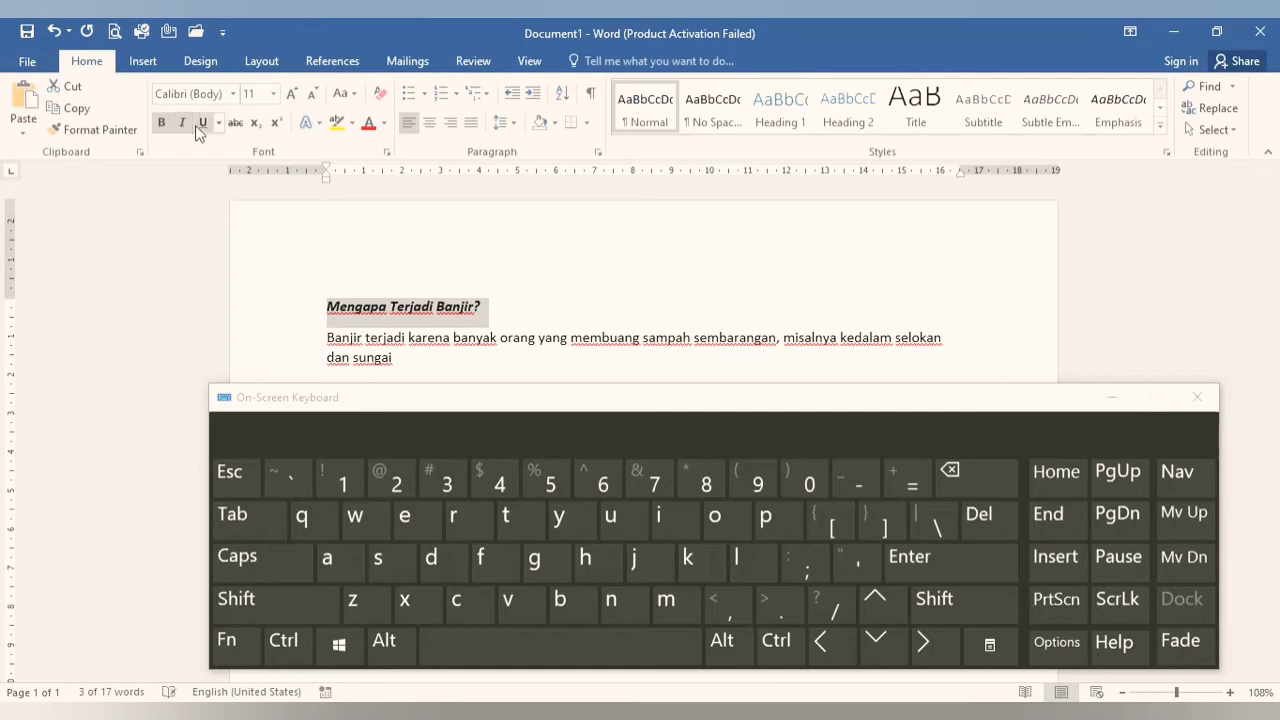
click(203, 124)
click(483, 314)
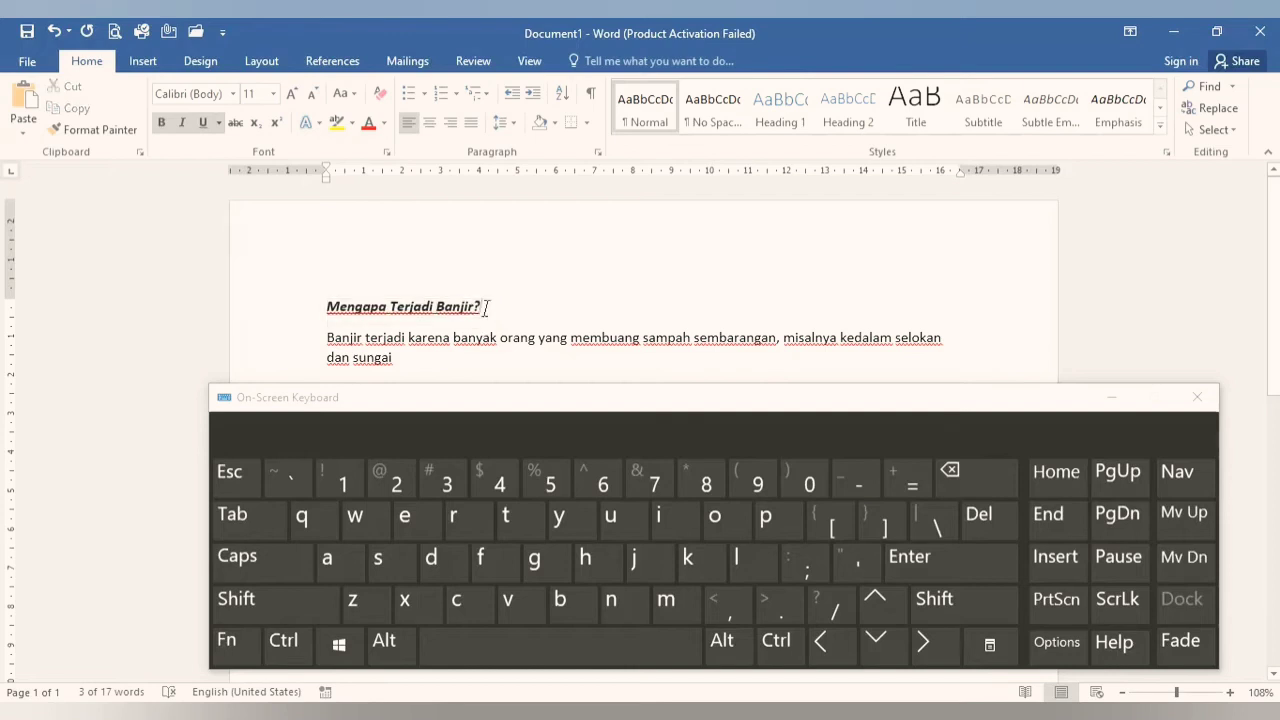
Remove the italic and underline formatting from the title "Mengapa Terjadi Banjir?"
drag(523, 305, 330, 312)
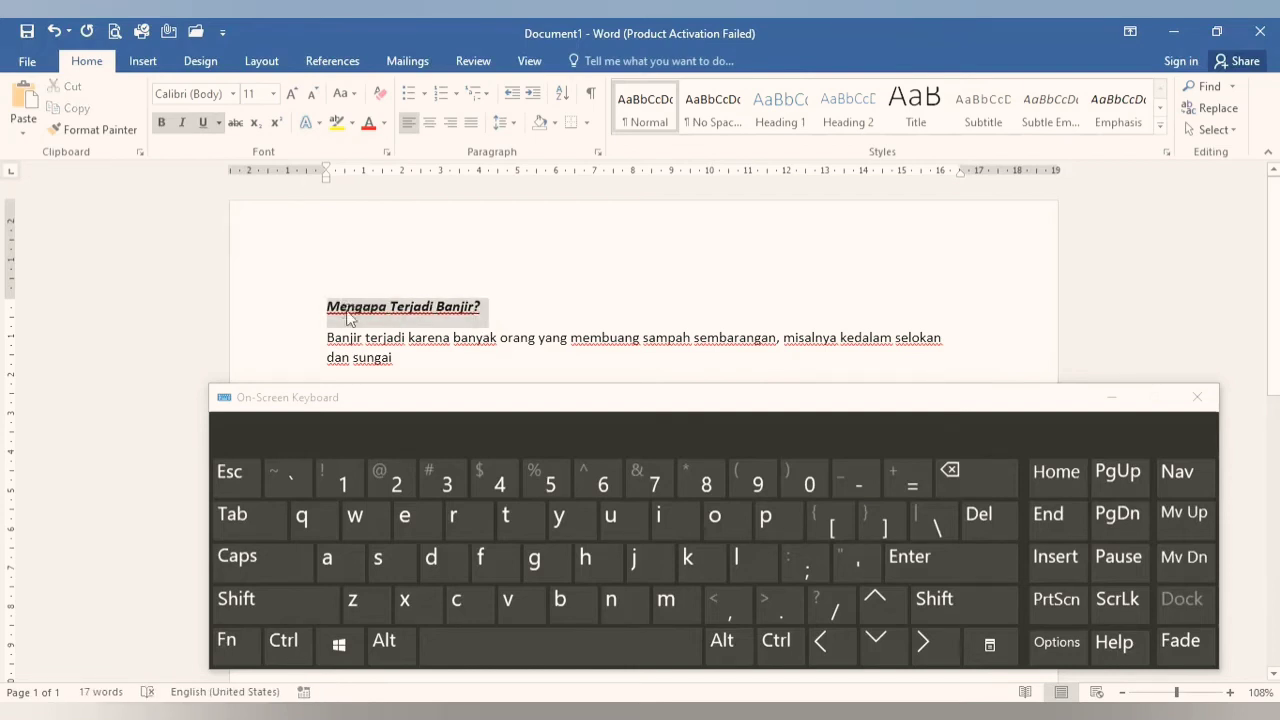
click(183, 123)
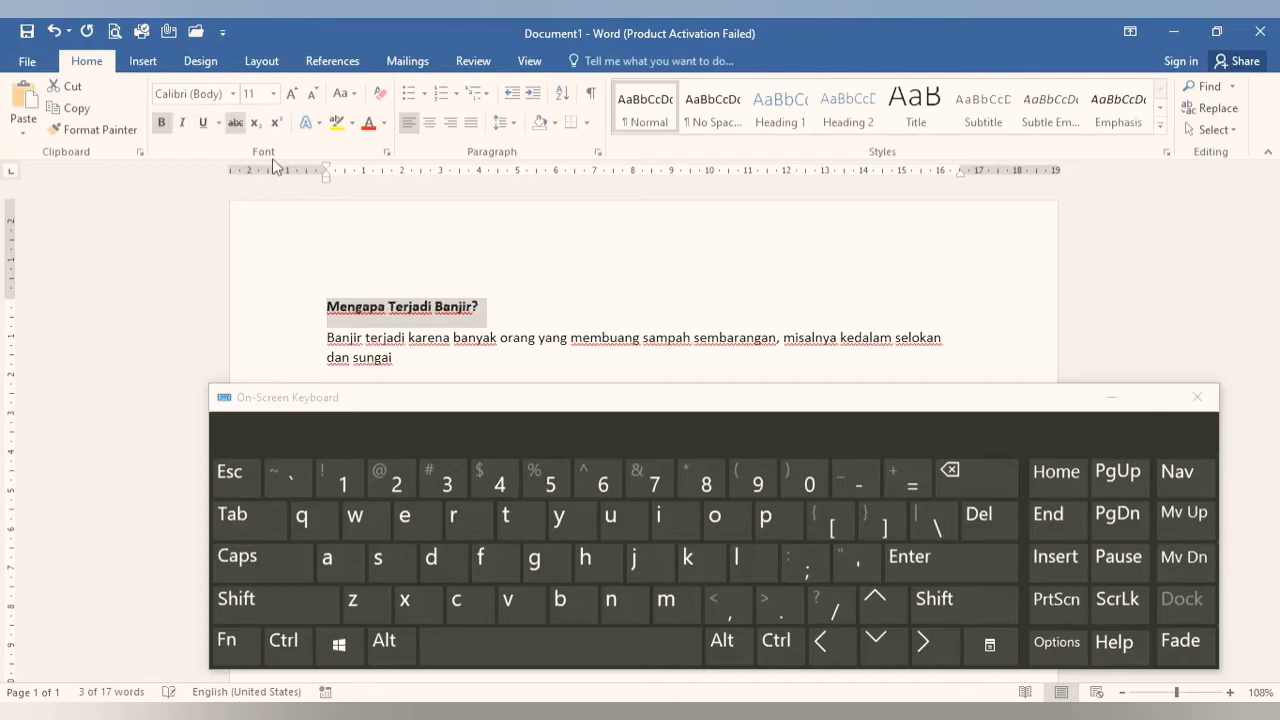
Set the font size of the whole title "Mengapa Terjadi Banjir?" to 16
click(583, 290)
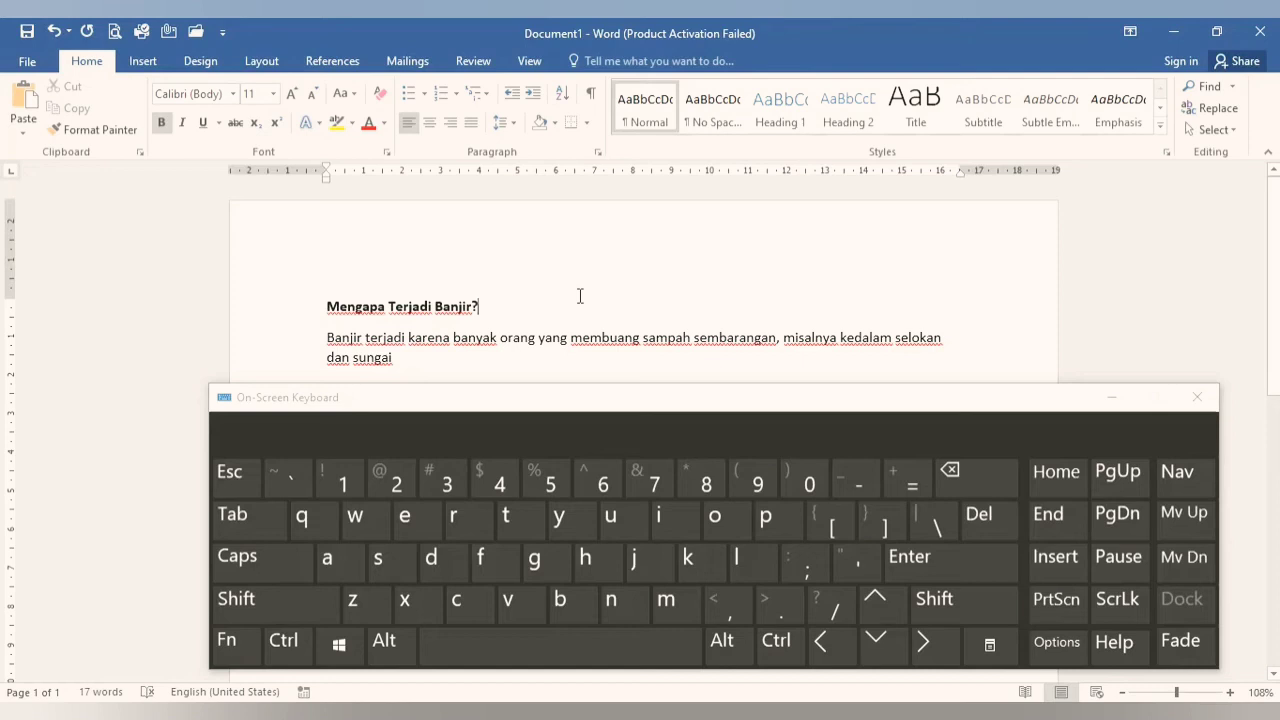
click(271, 95)
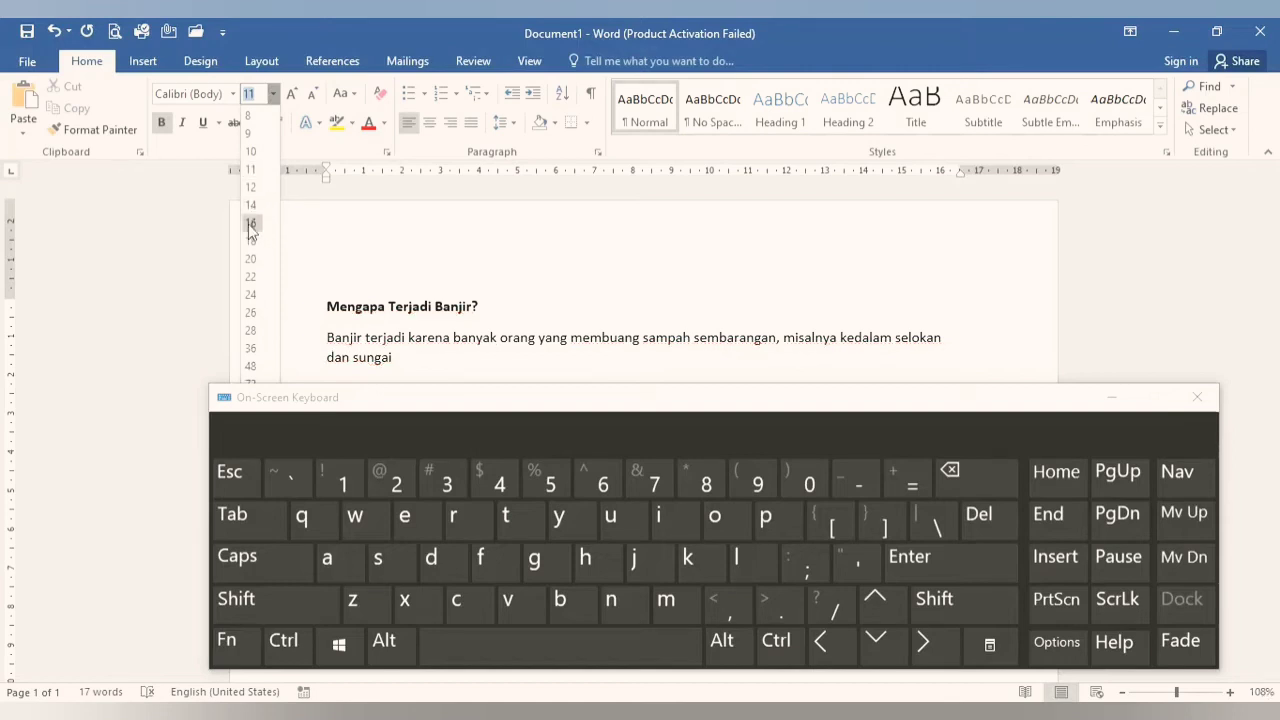
click(497, 308)
drag(497, 308, 309, 312)
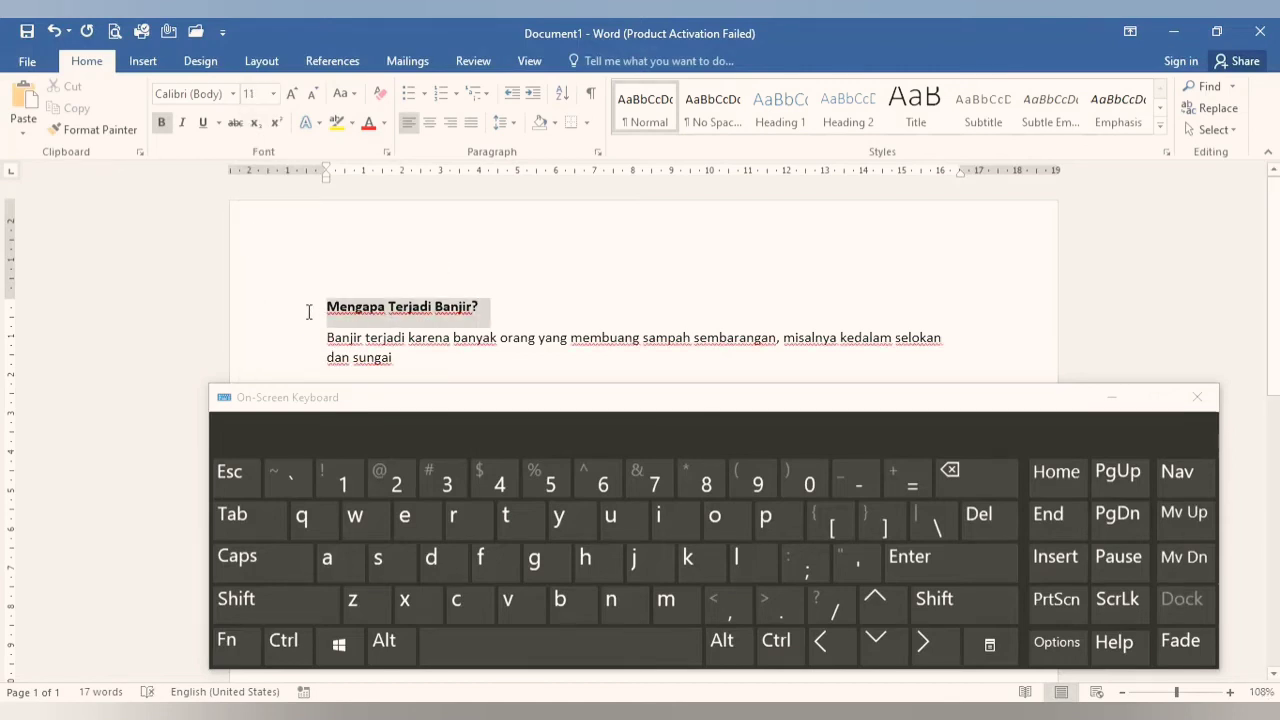
click(272, 94)
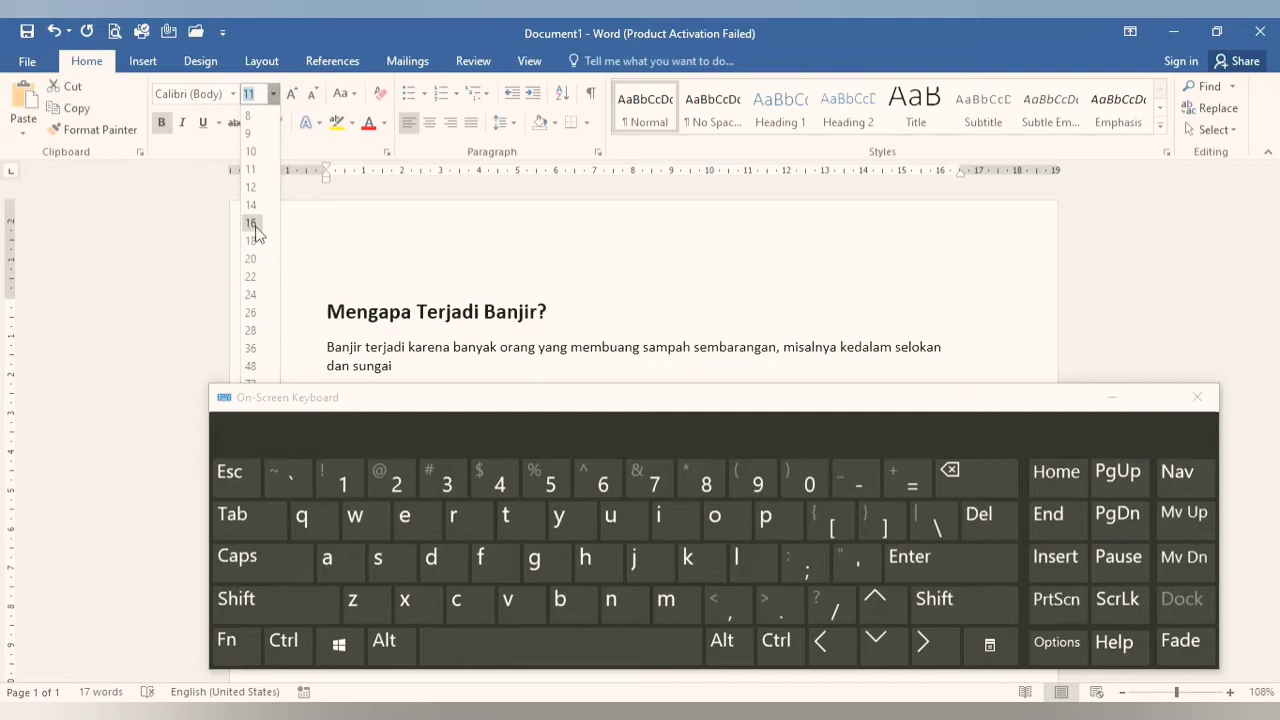
click(255, 229)
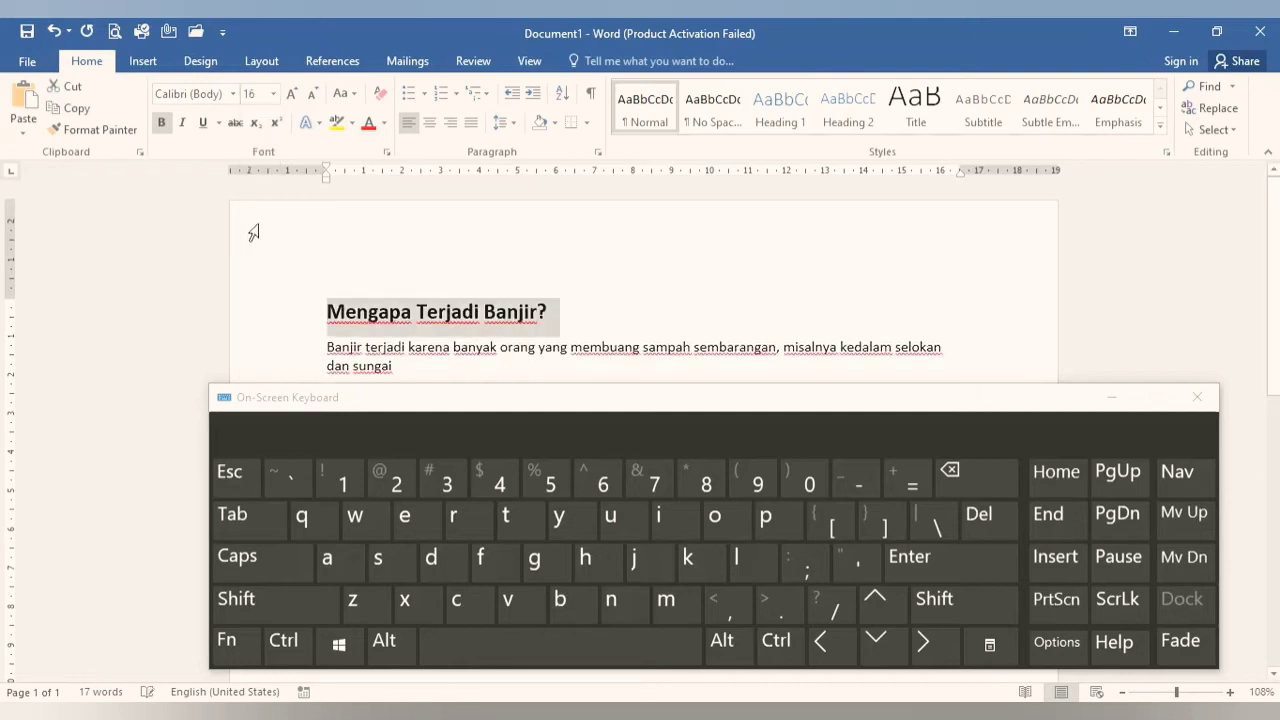
Change the font of the title "Mengapa Terjadi Banjir?" to Times New Roman and deselect it
click(232, 94)
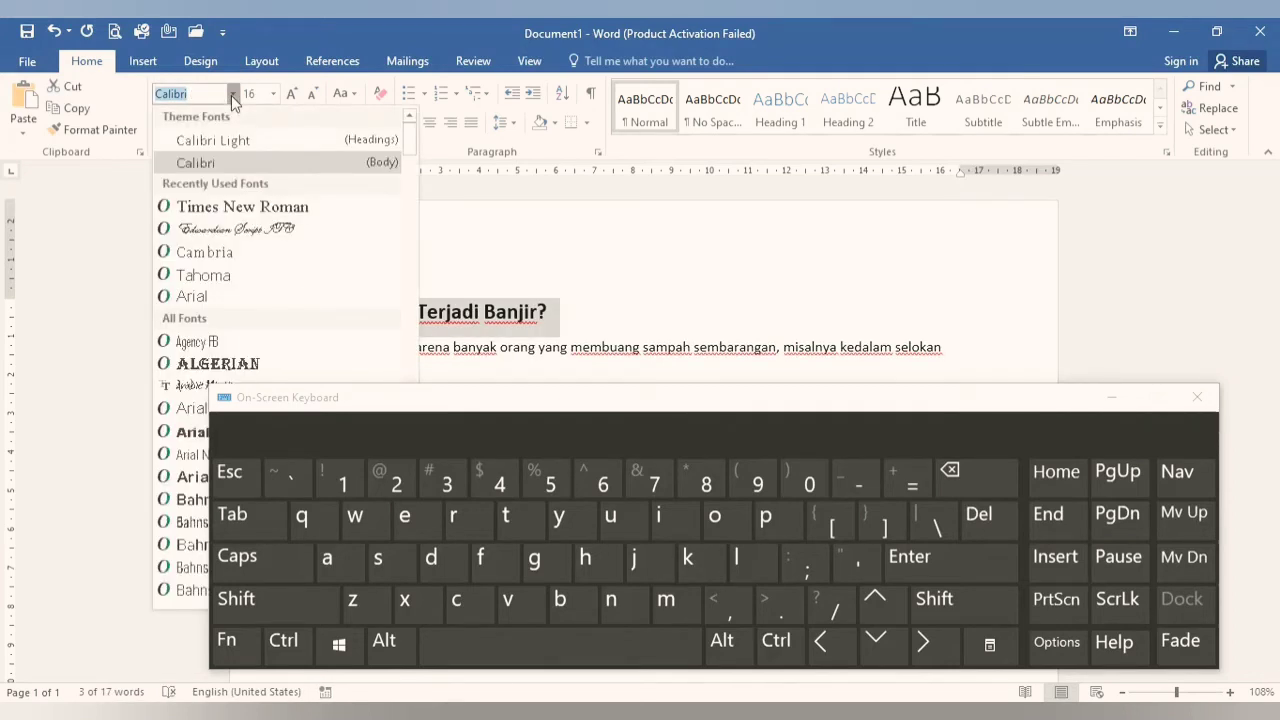
click(232, 94)
click(232, 94)
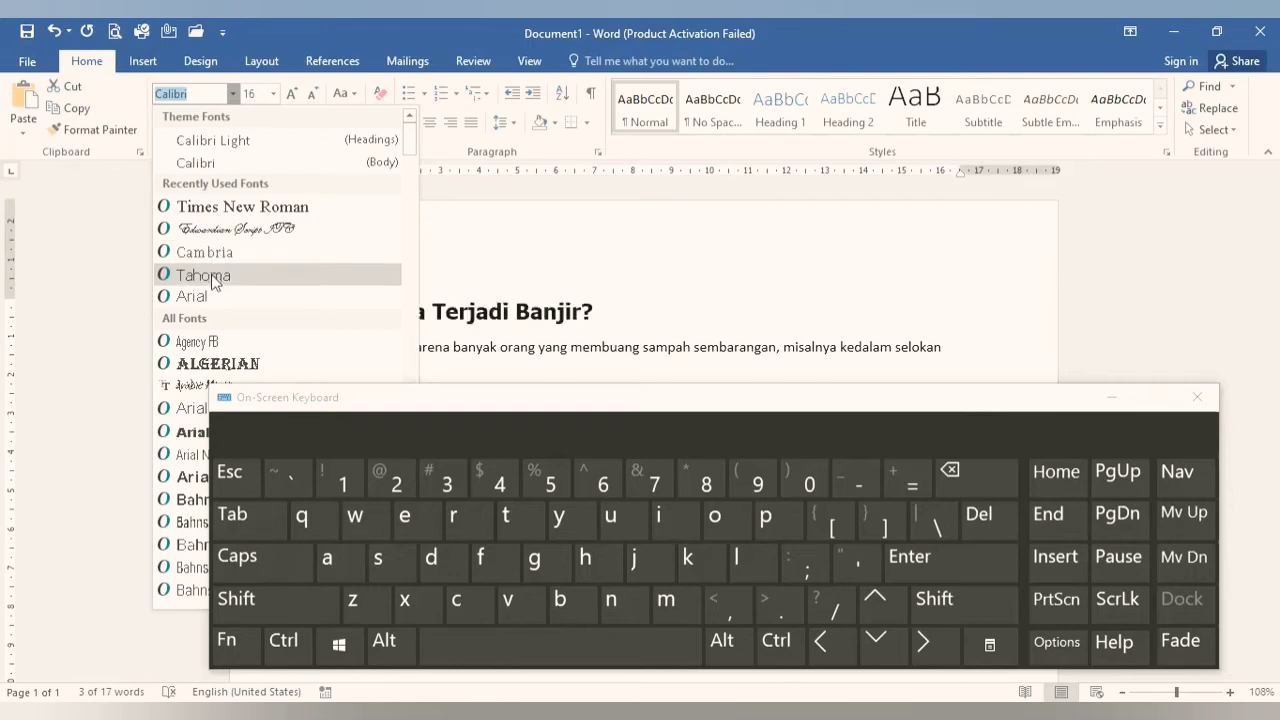
click(229, 208)
click(700, 278)
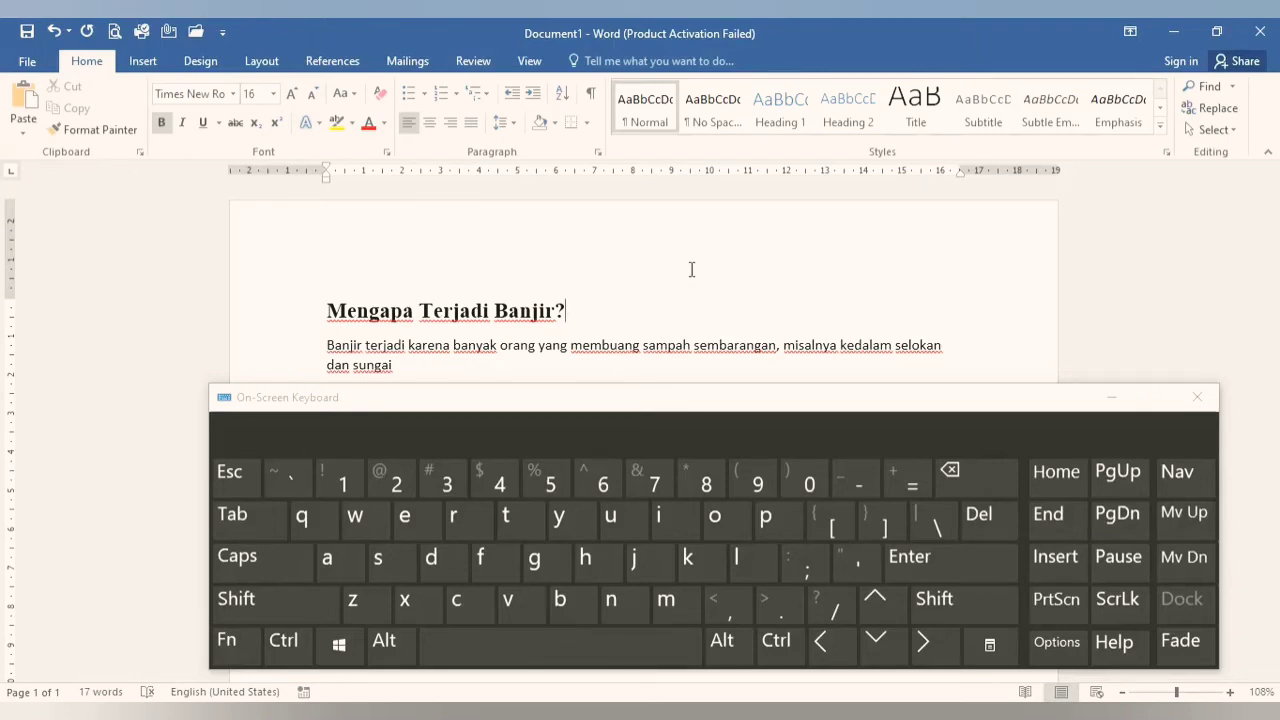
End the sentence after "dan sungai" with a period and a space using the On-Screen Keyboard
click(412, 346)
click(414, 366)
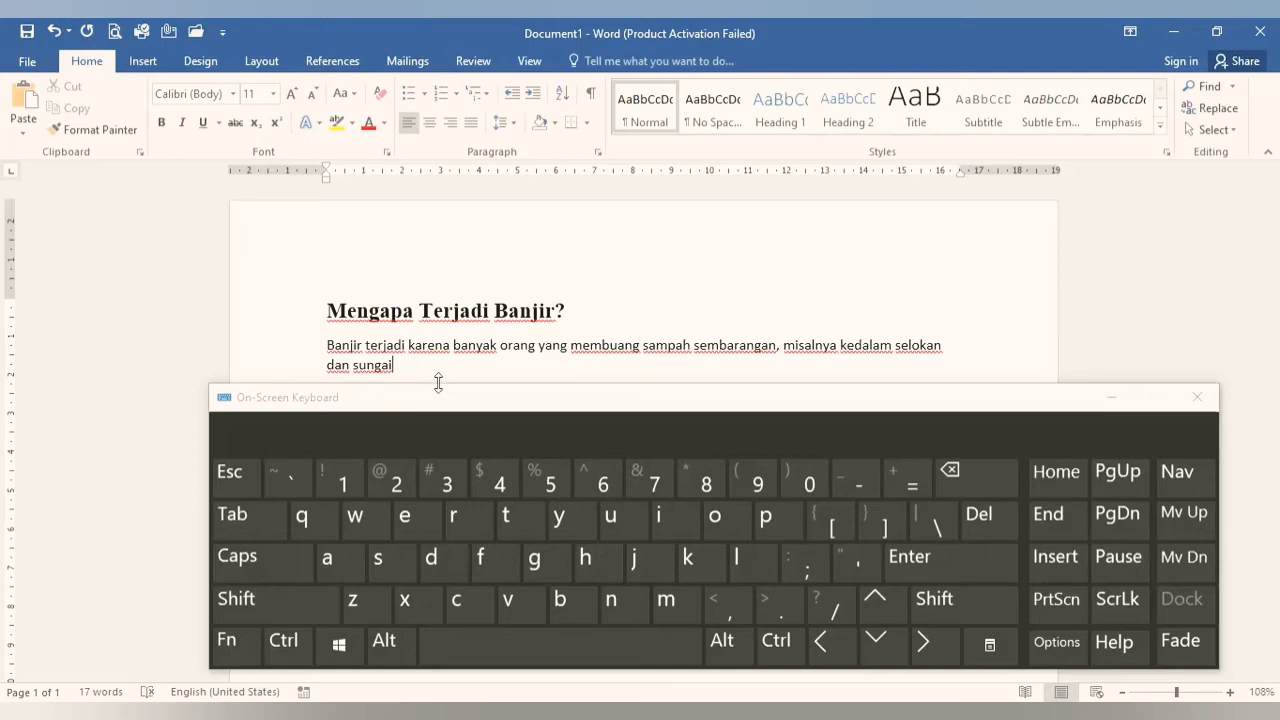
key(BackSpace)
text(i)
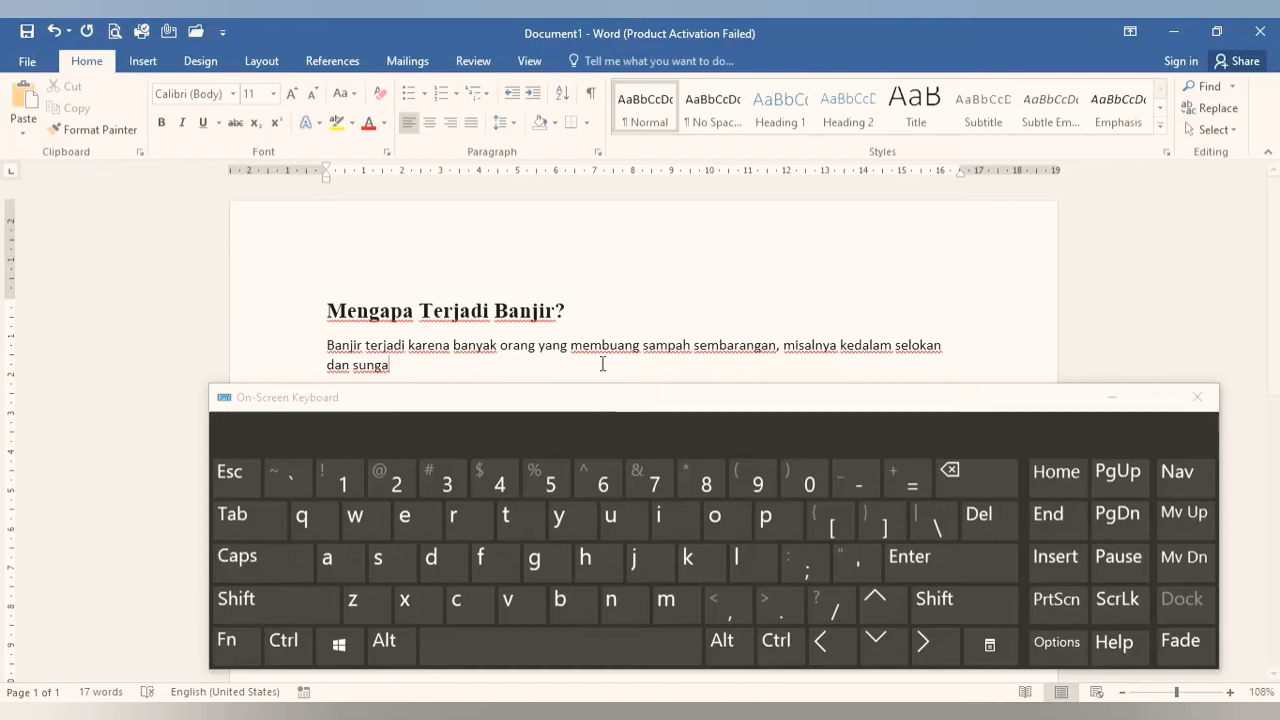
click(770, 607)
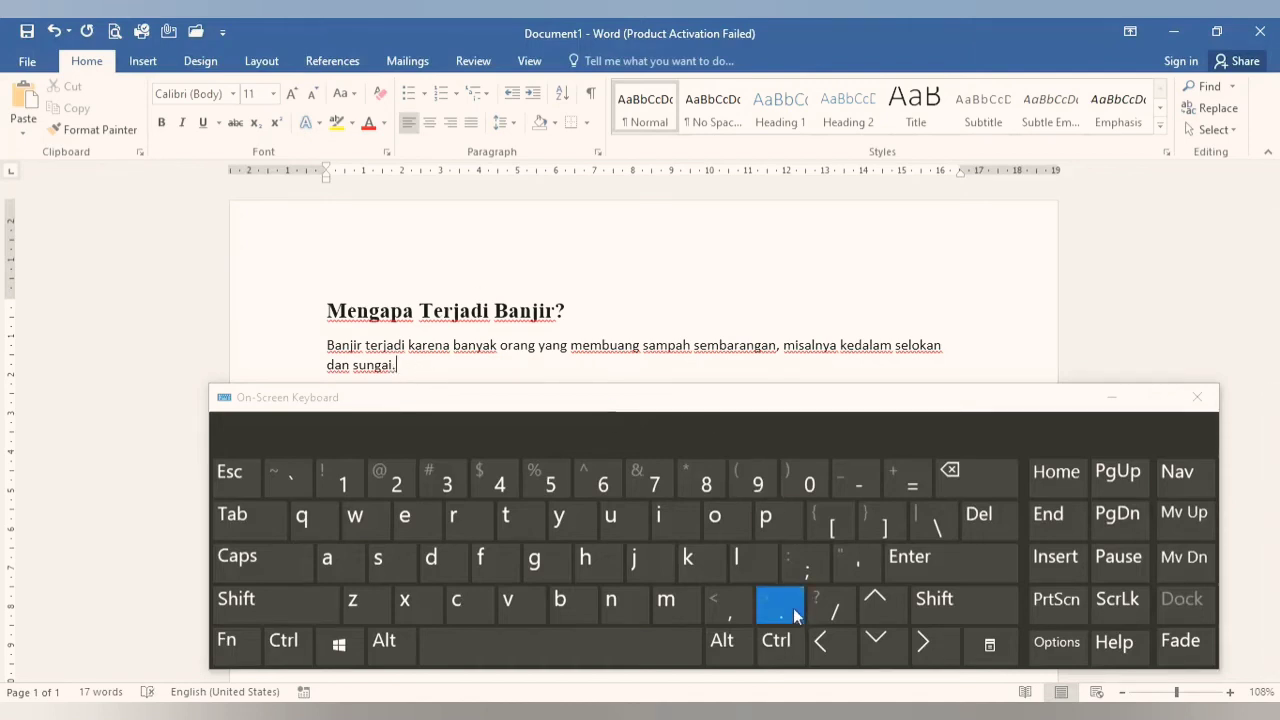
click(575, 638)
Continue the paragraph with "Timbunan sampah akan menyebabkan selokan dan sungai menjadi dangkal", correcting typing slips along the way
text(Timbunan)
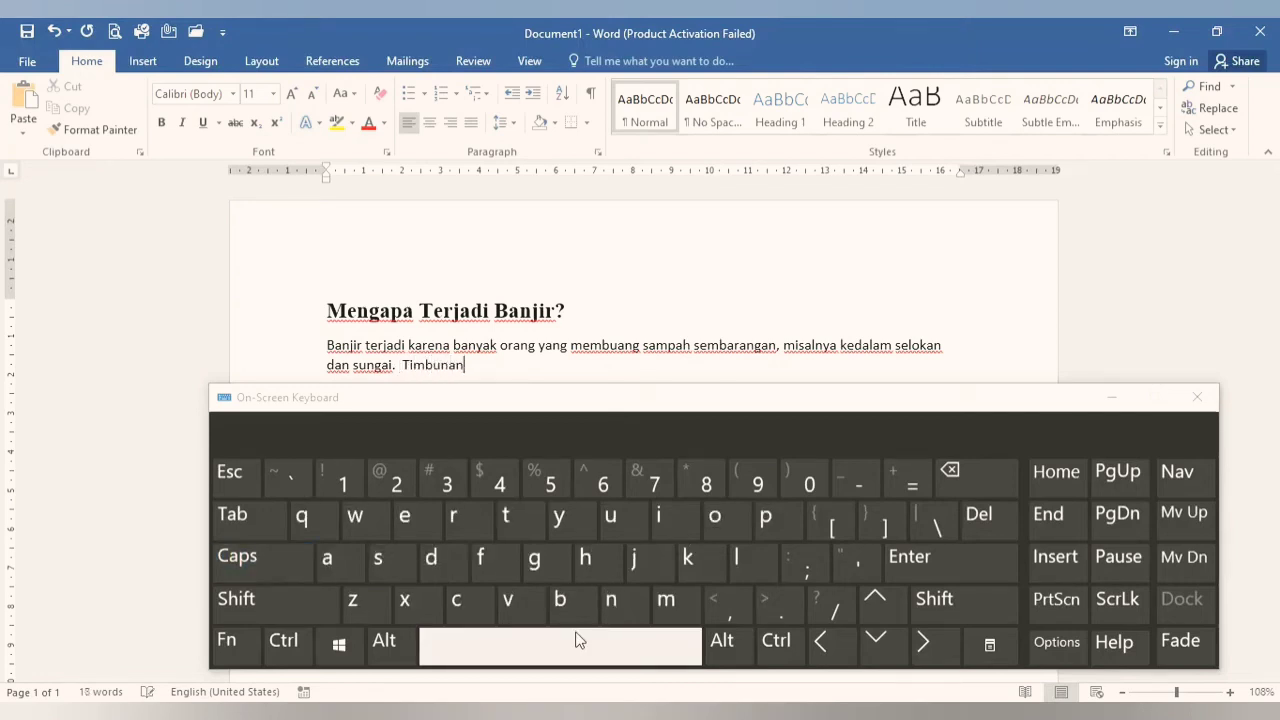
click(578, 640)
text(sampah akanmenye)
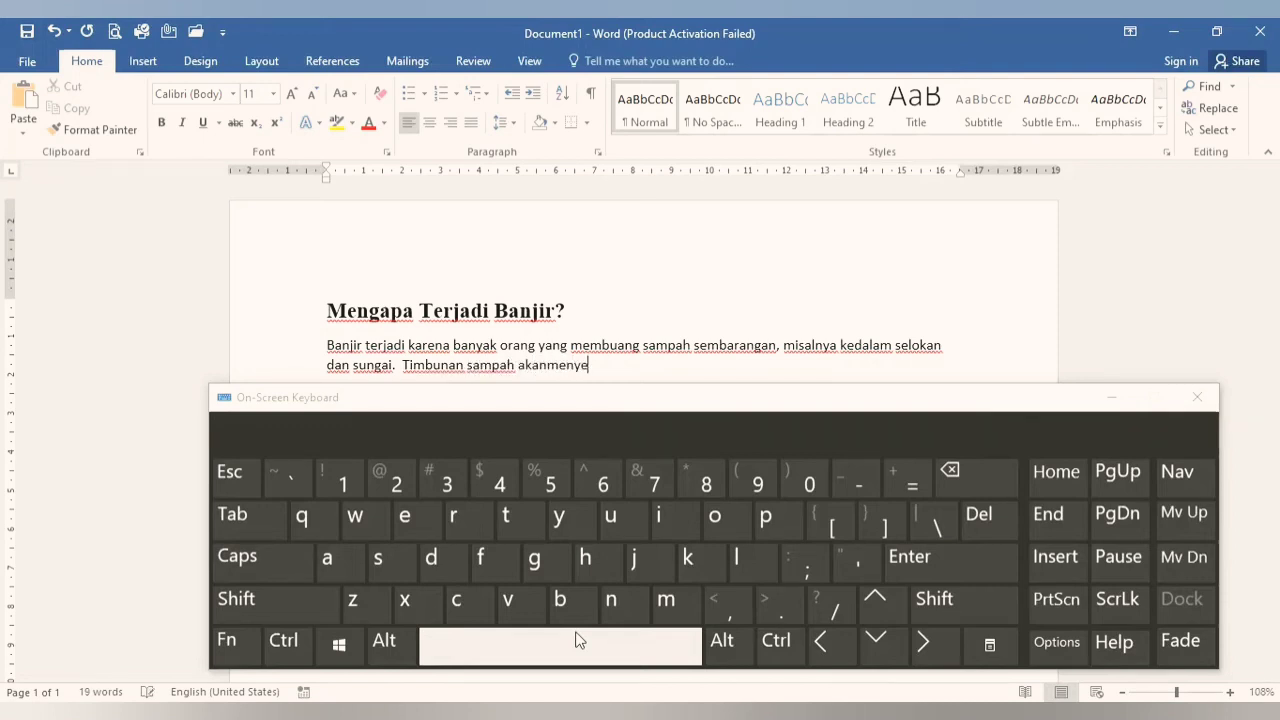
key(BackSpace)
key(BackSpace)
key(BackSpace)
key(BackSpace)
text(menye)
text(babka)
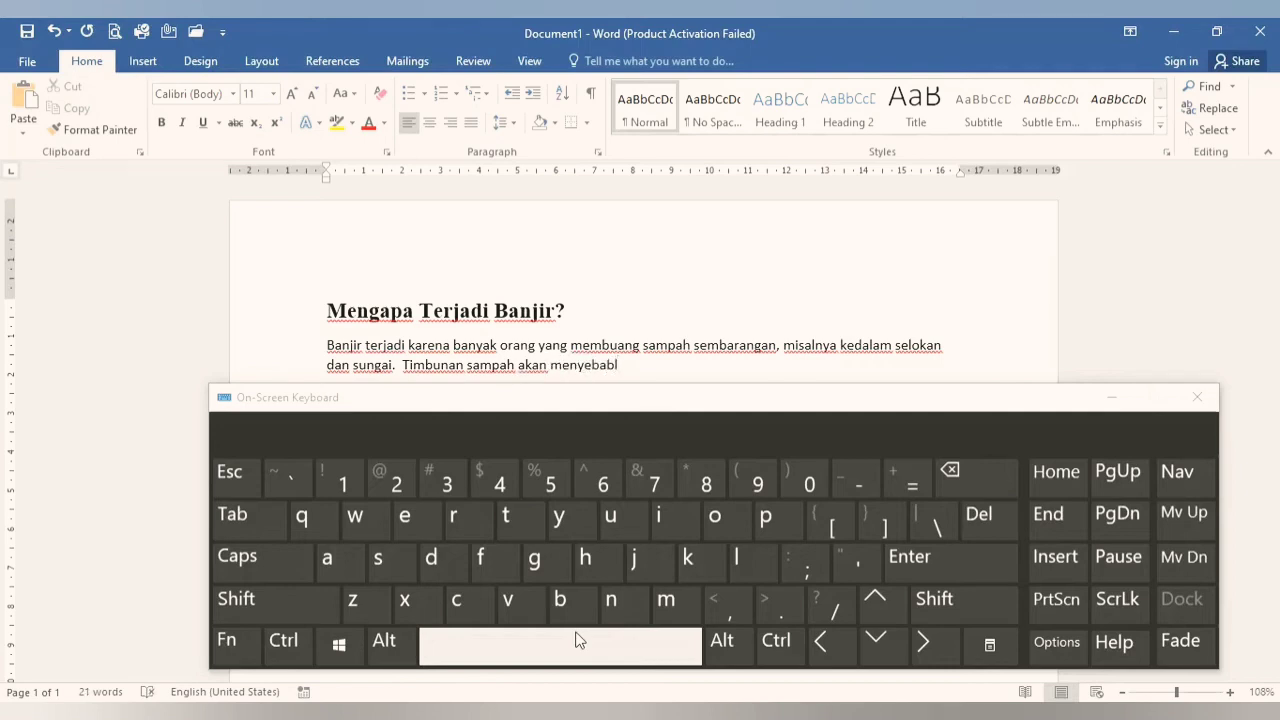
text(n selokn)
key(BackSpace)
text(an da)
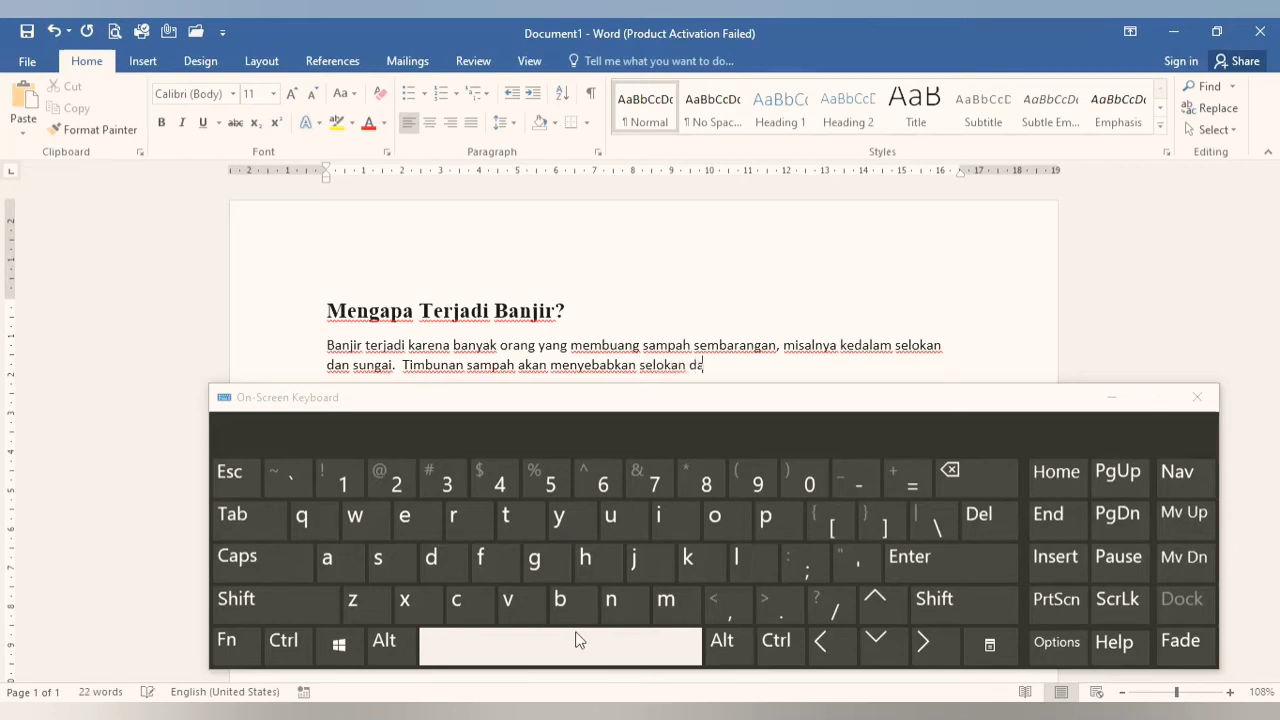
text(n sungai menjh)
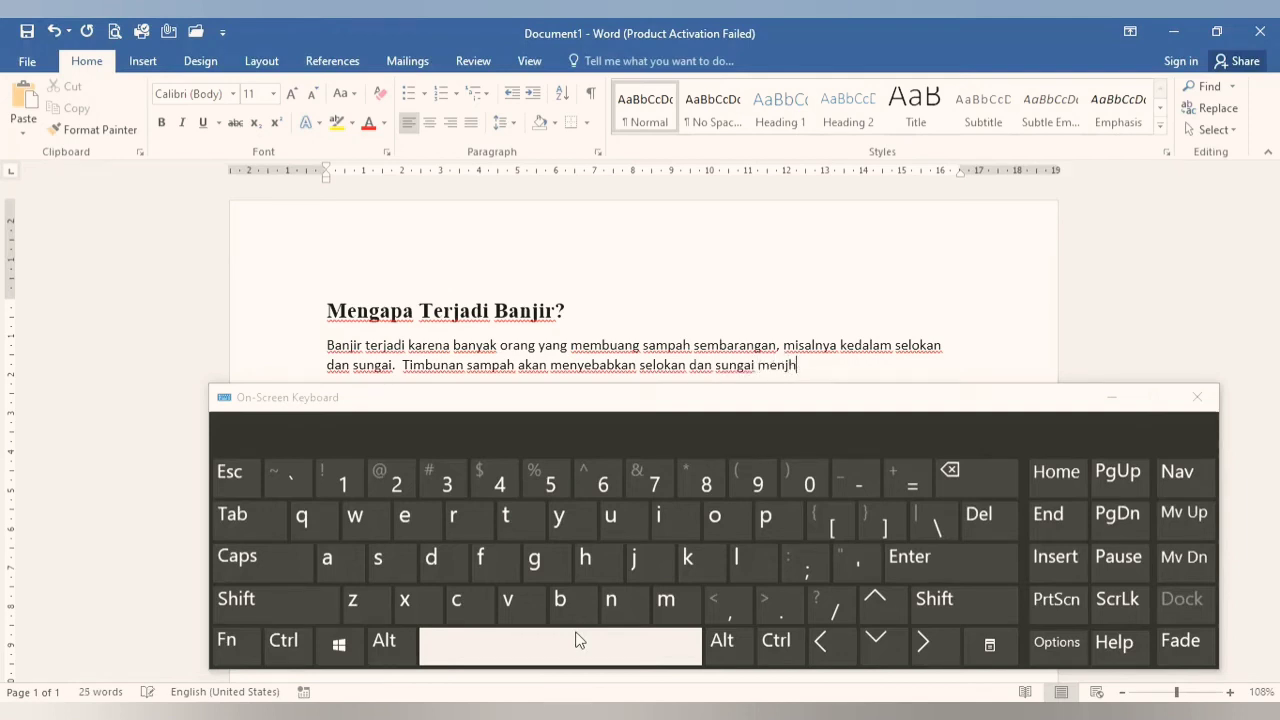
key(BackSpace)
text(adi dangkal)
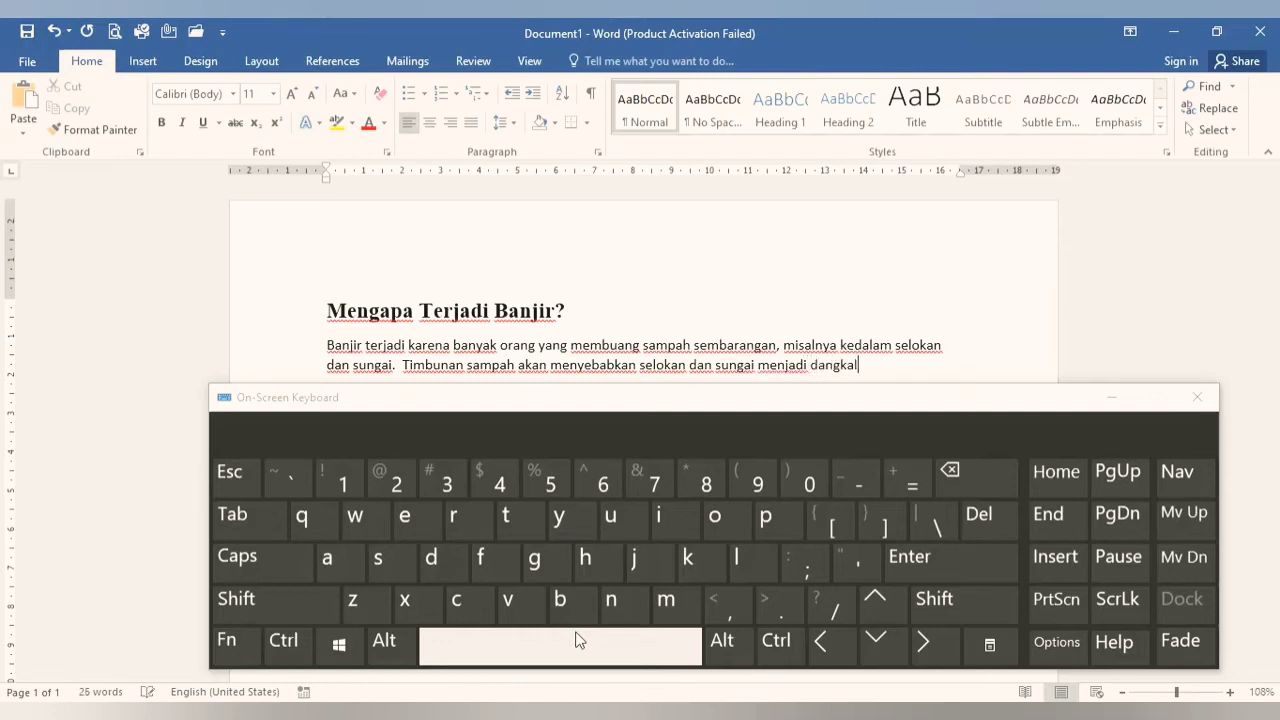
Finish the second sentence with "sehingga aliran air terhambat" and a period
text( sehi)
text(ngga alir)
text(an s)
text(ir)
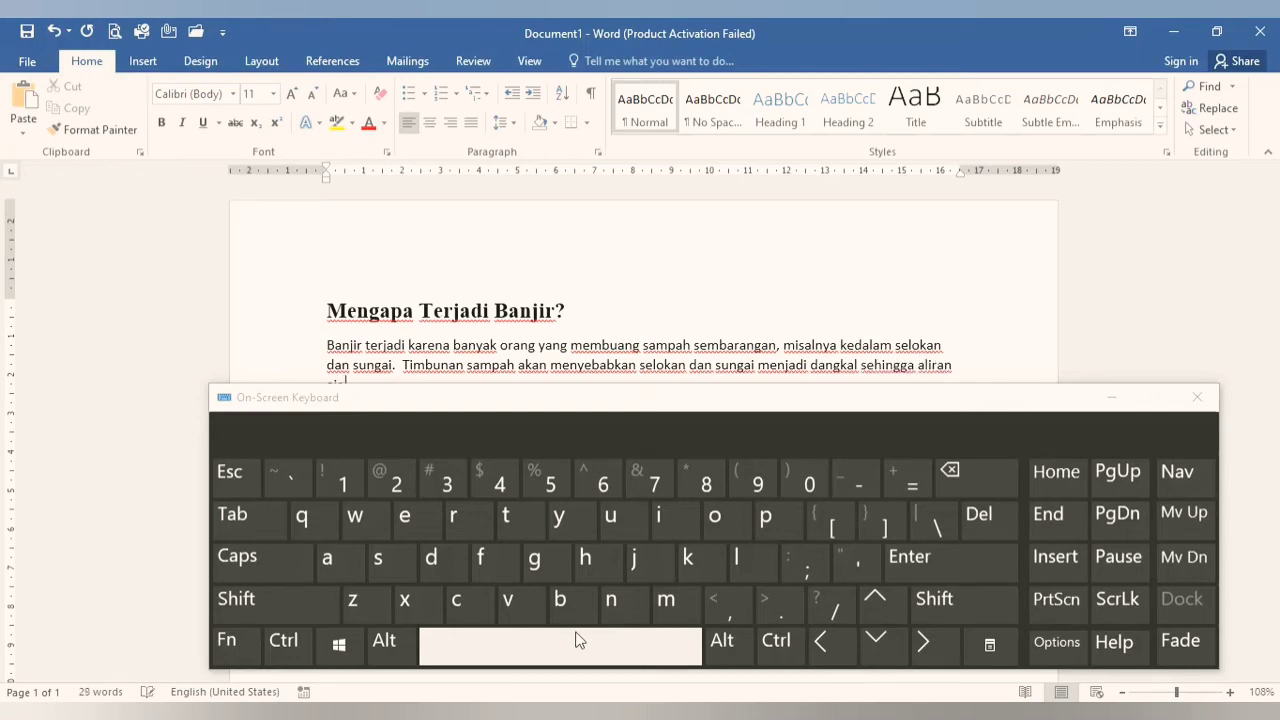
text( terhambat)
click(576, 640)
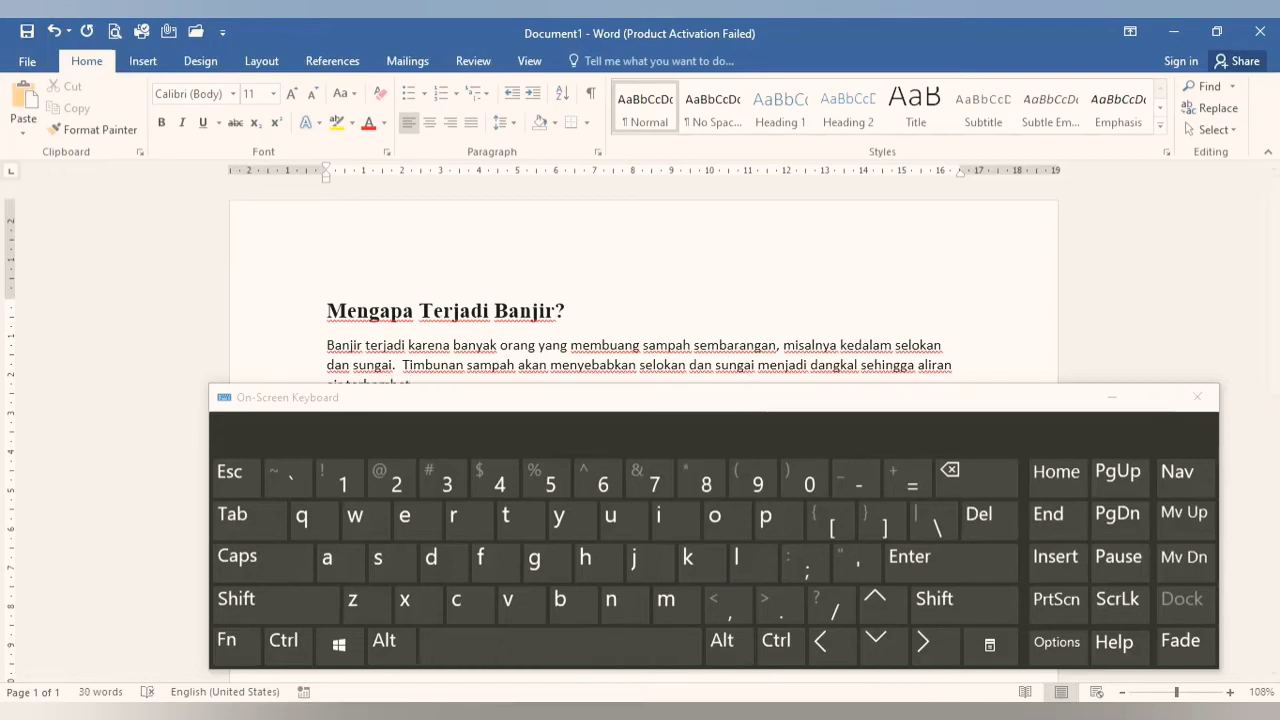
scroll(630, 326, down, 2)
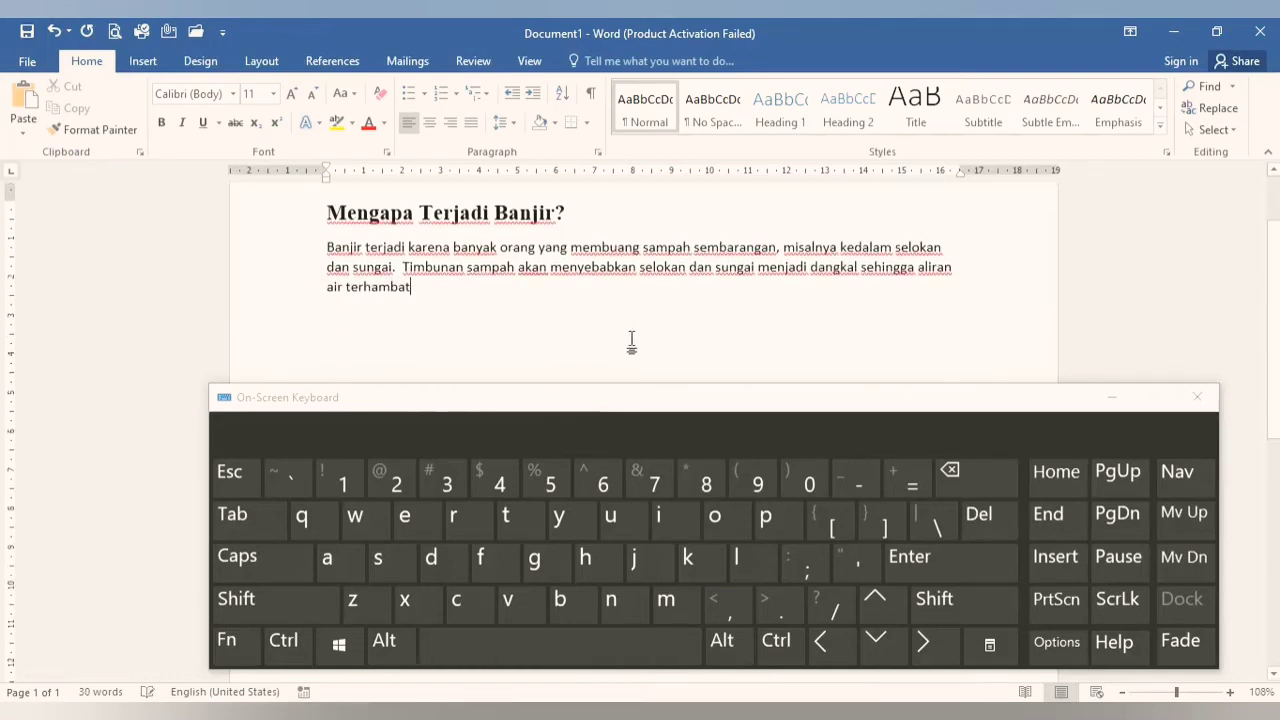
click(783, 606)
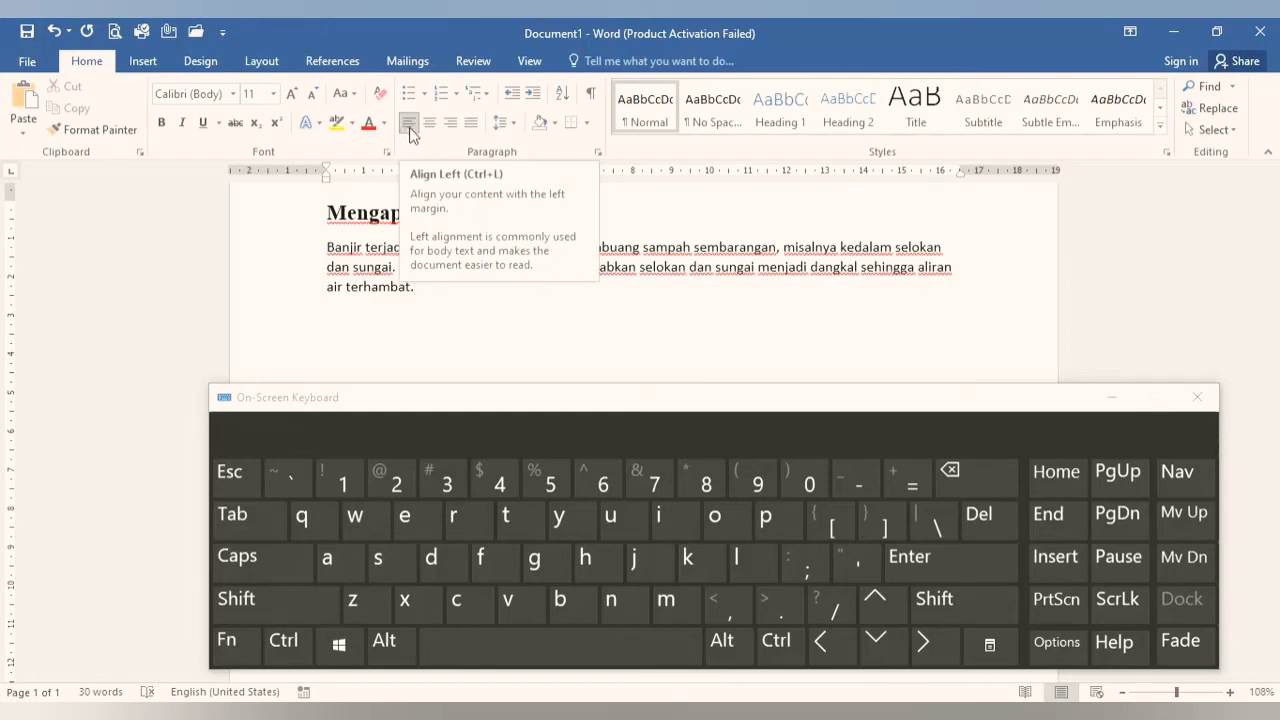
Try centred and right alignment on the whole body paragraph below the title, and finally justify it
click(966, 272)
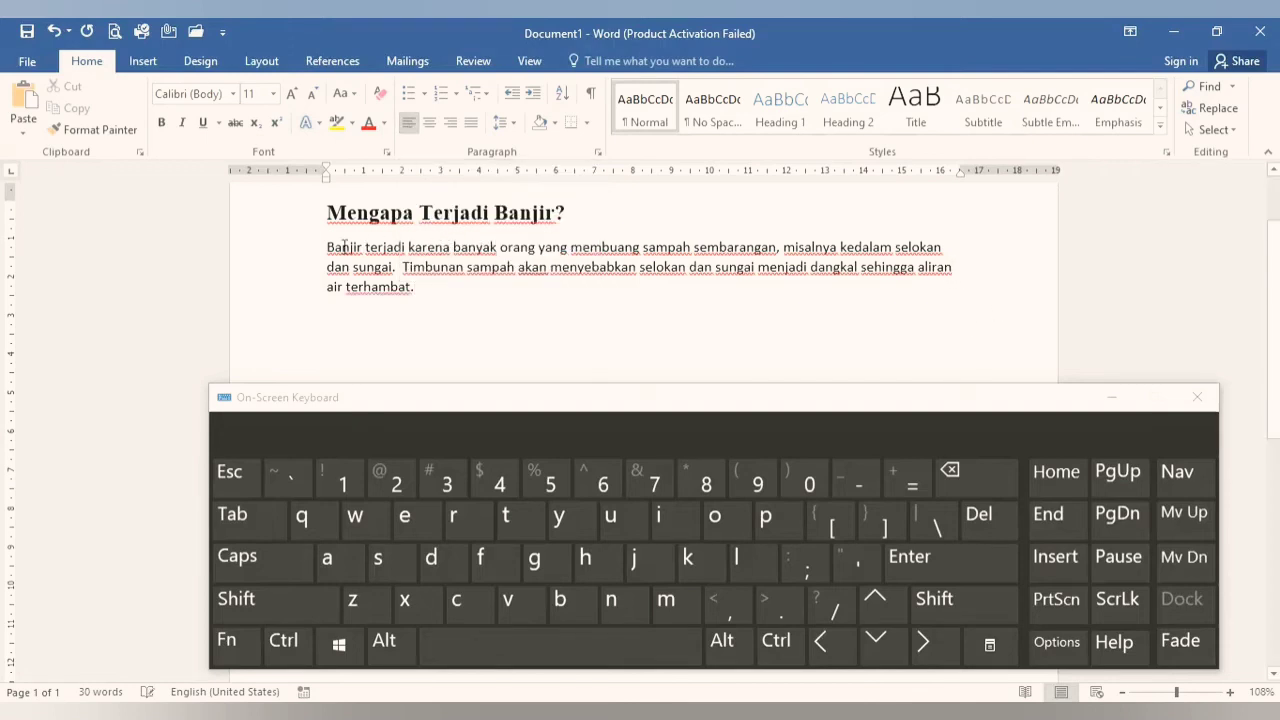
drag(327, 249, 333, 288)
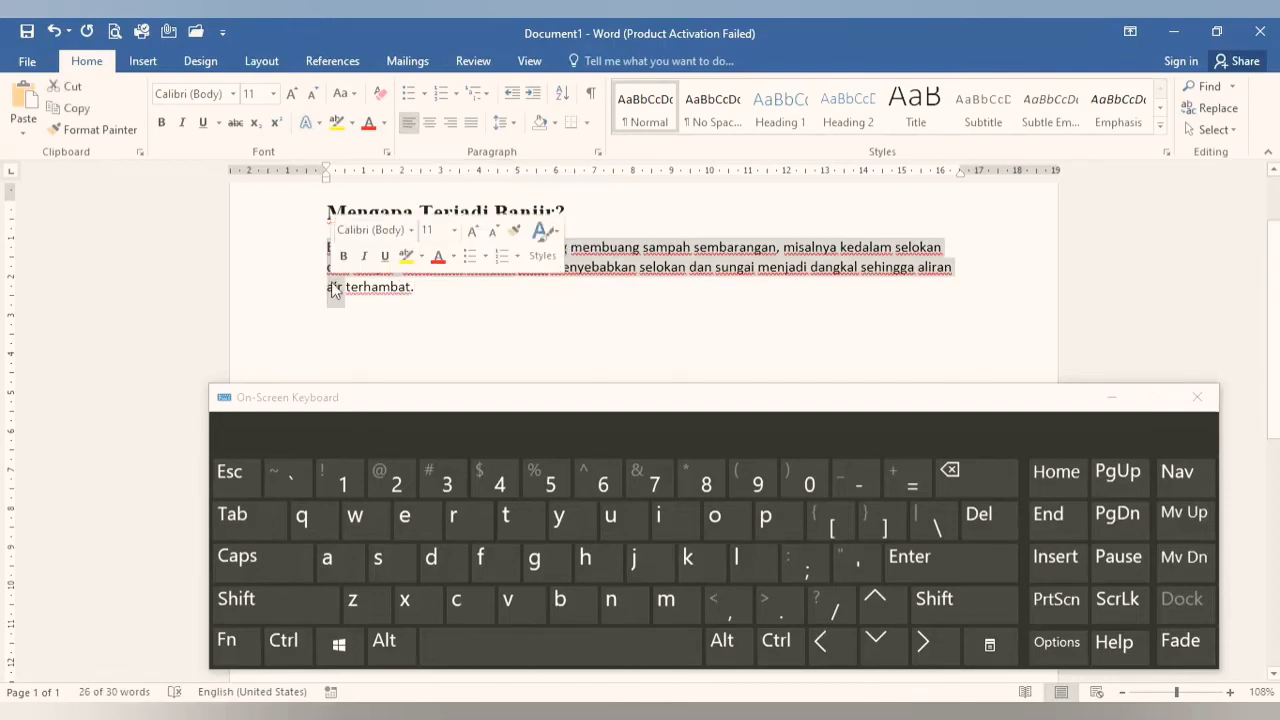
click(405, 320)
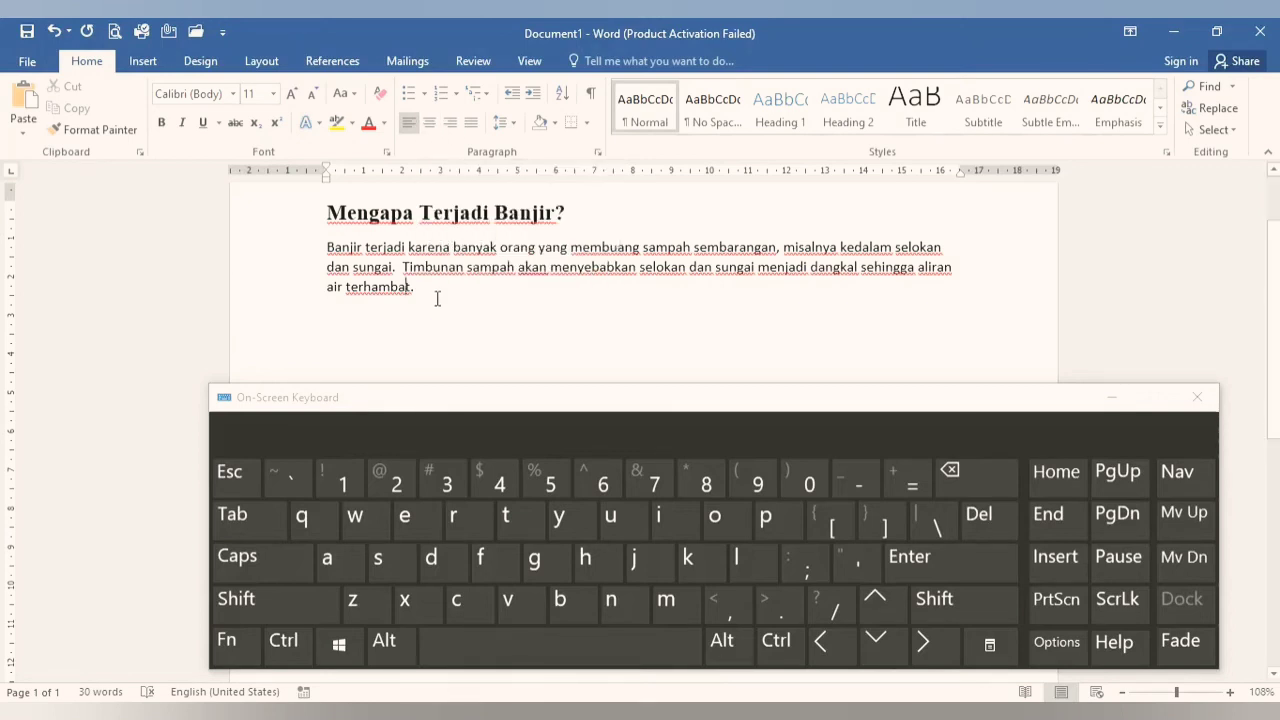
drag(327, 246, 463, 289)
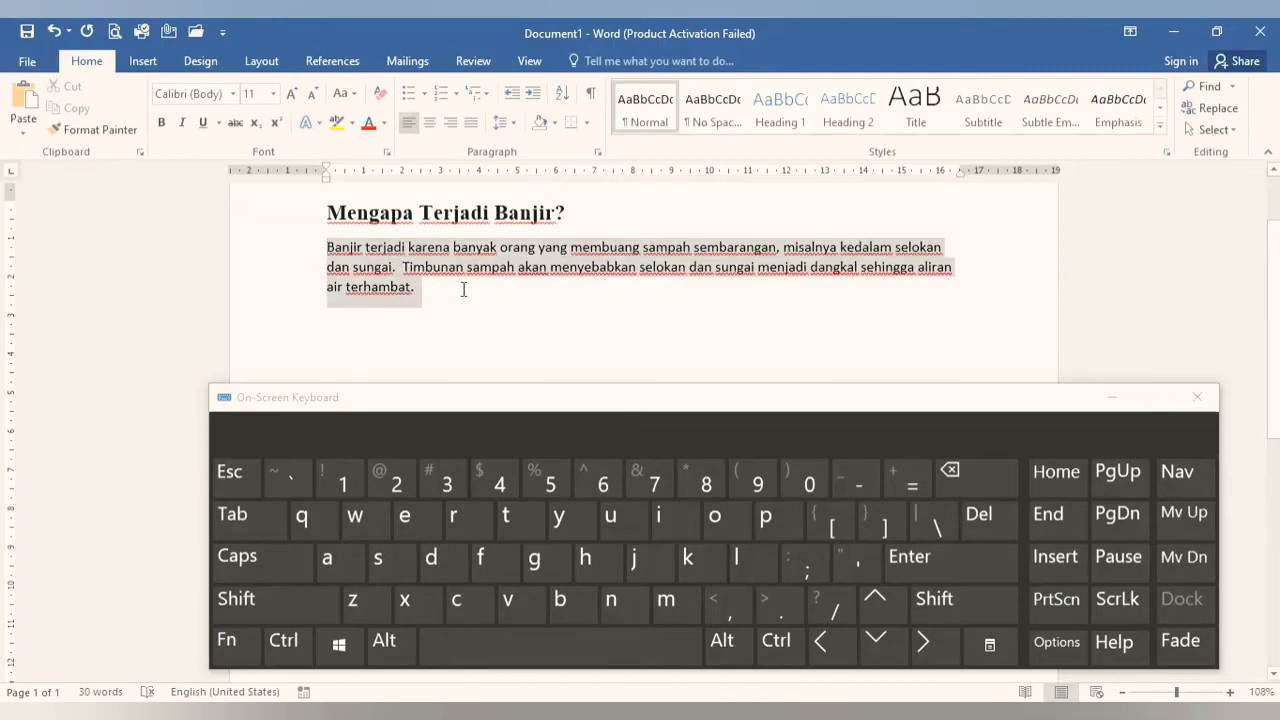
click(429, 122)
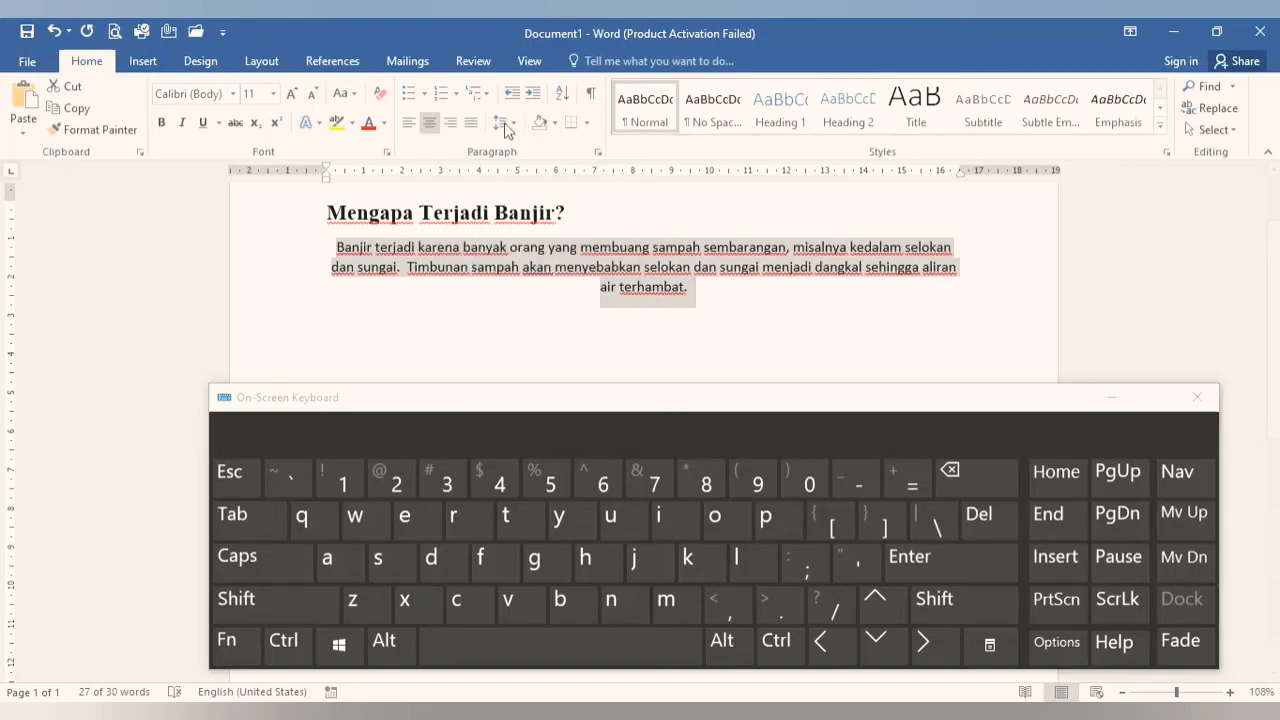
click(450, 122)
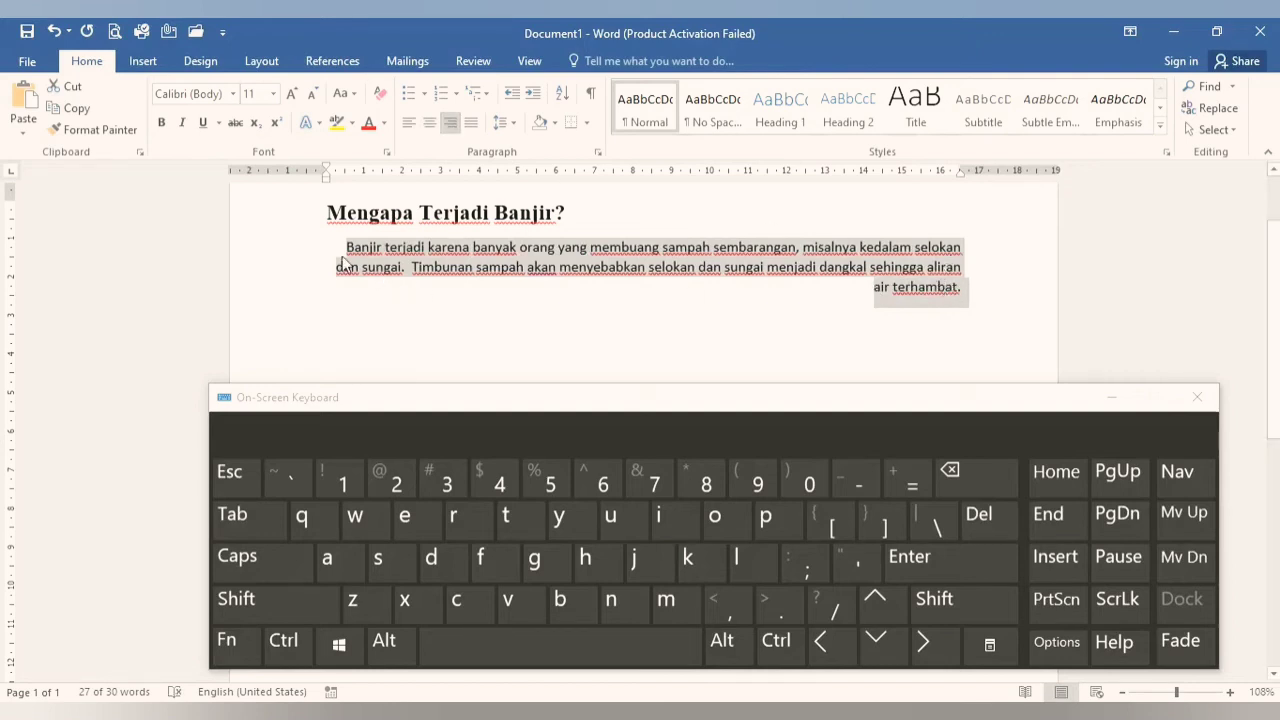
click(469, 127)
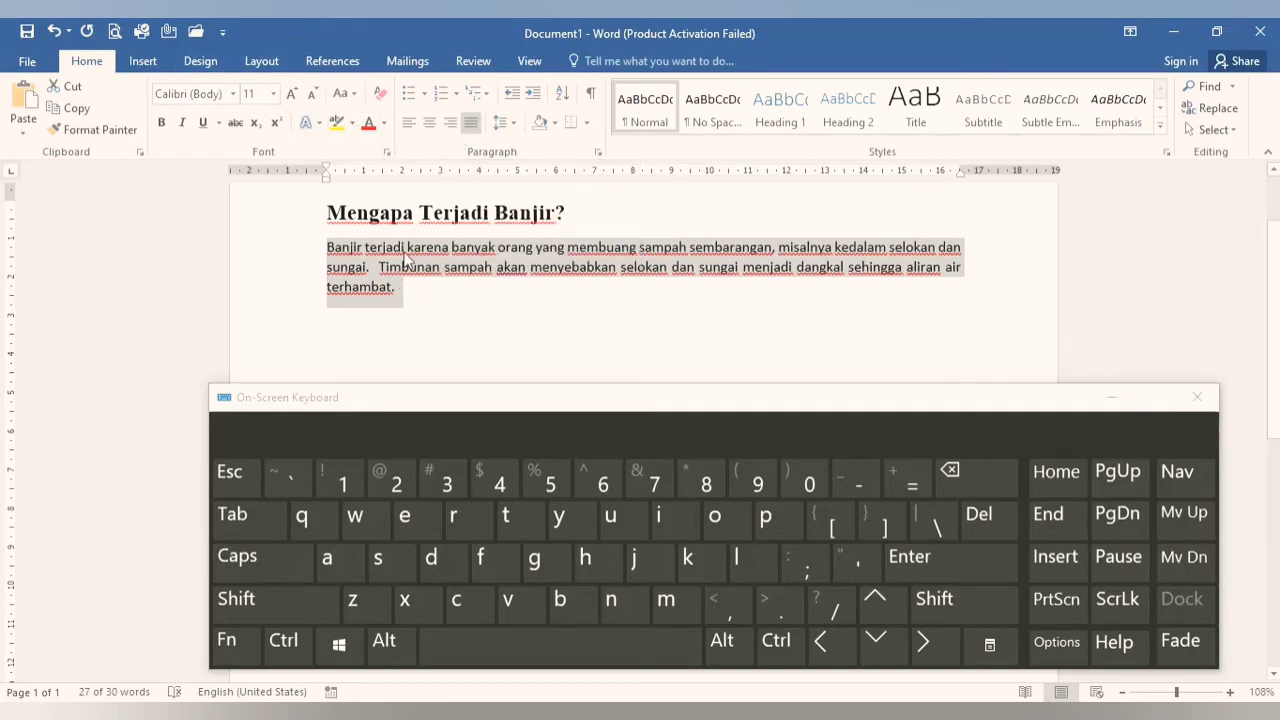
Copy the whole body paragraph, from "Banjir terjadi" to "terhambat."
click(88, 108)
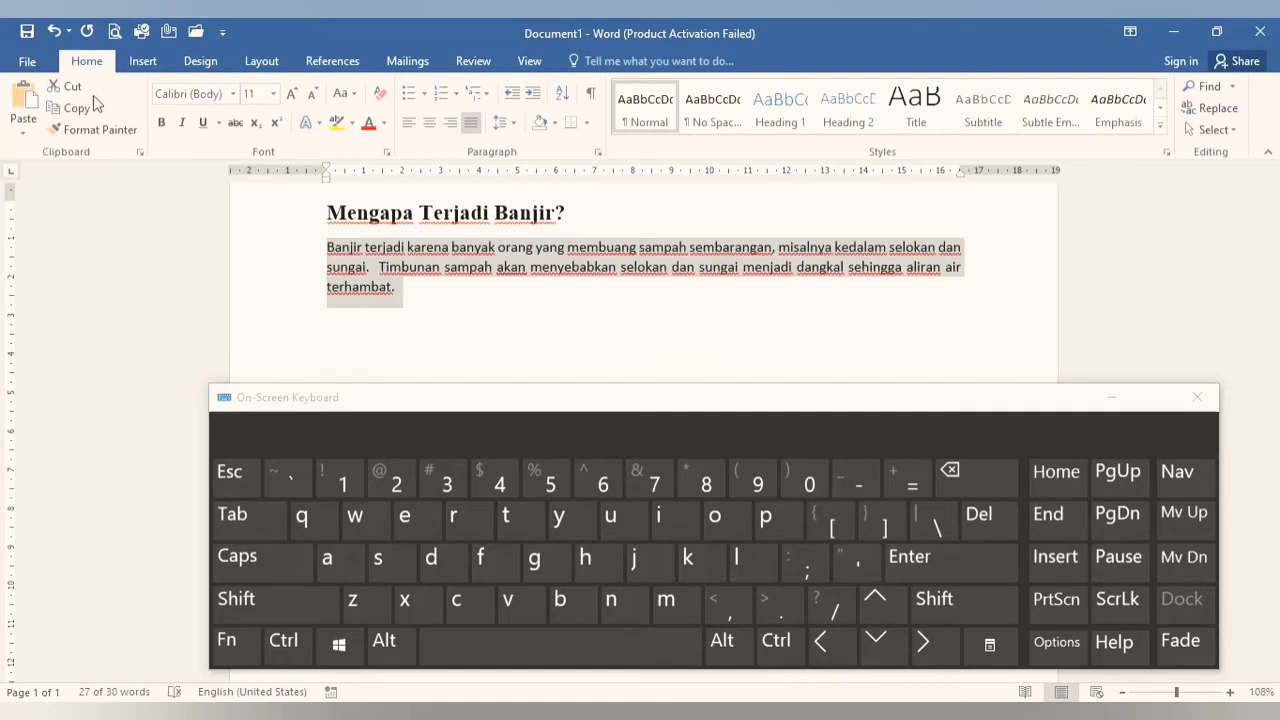
click(401, 321)
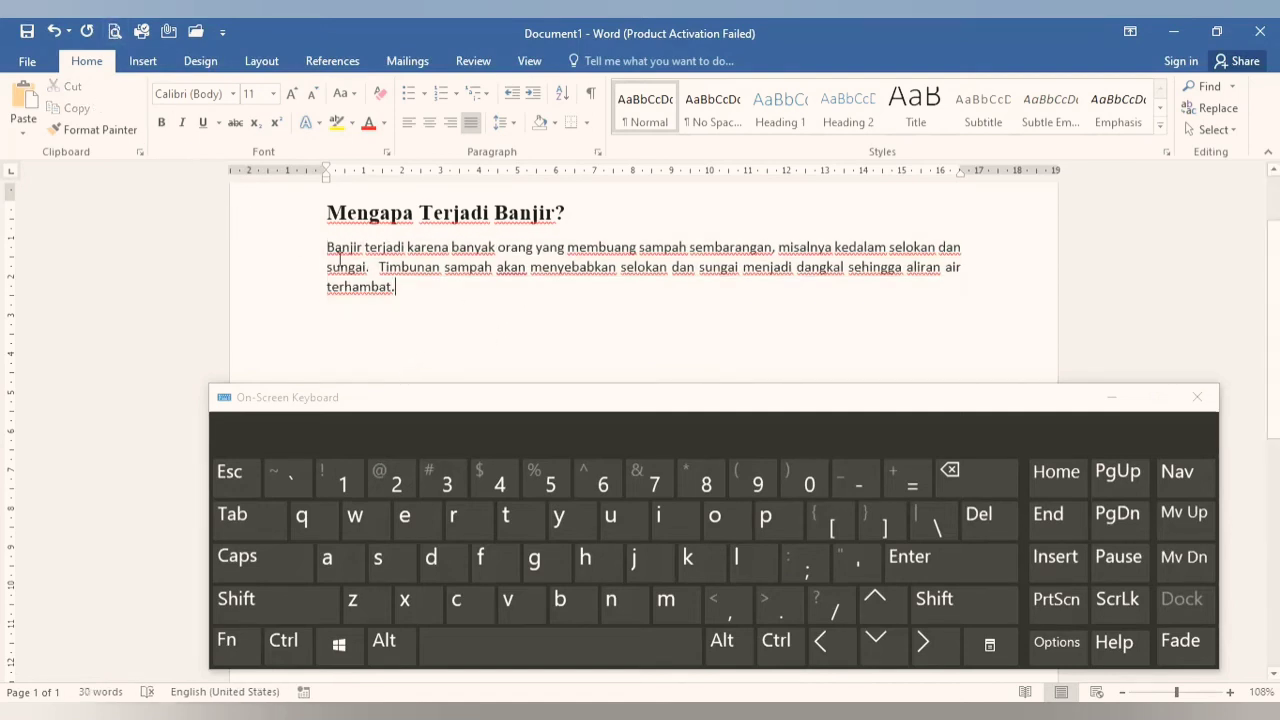
drag(326, 247, 413, 287)
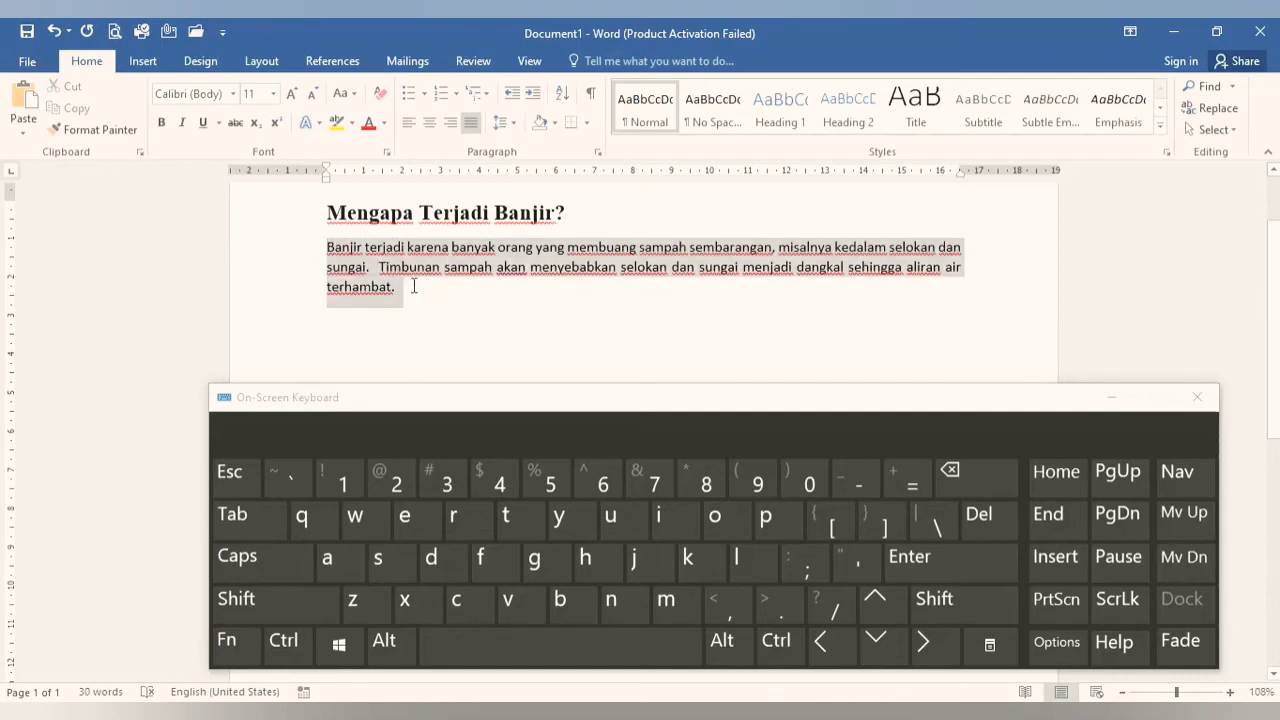
right_click(371, 253)
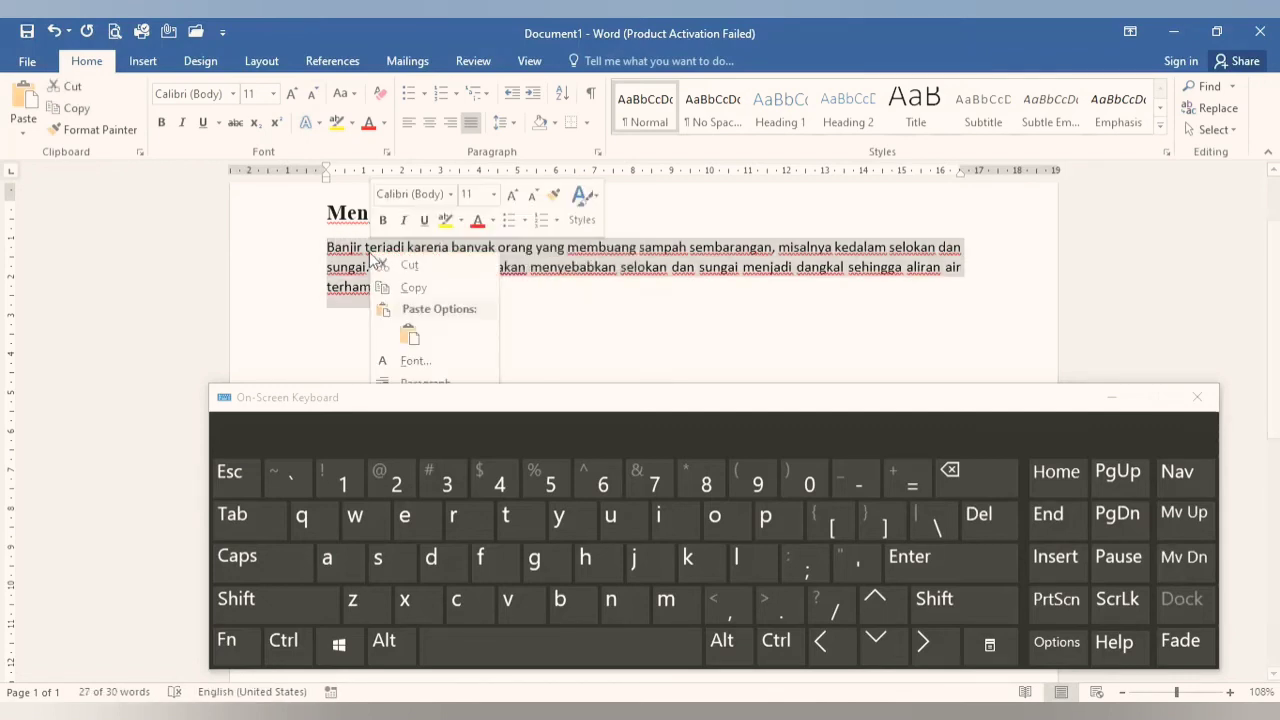
click(72, 108)
Paste the copied body paragraph on a new line below the original paragraph
click(397, 328)
key(Return)
right_click(330, 323)
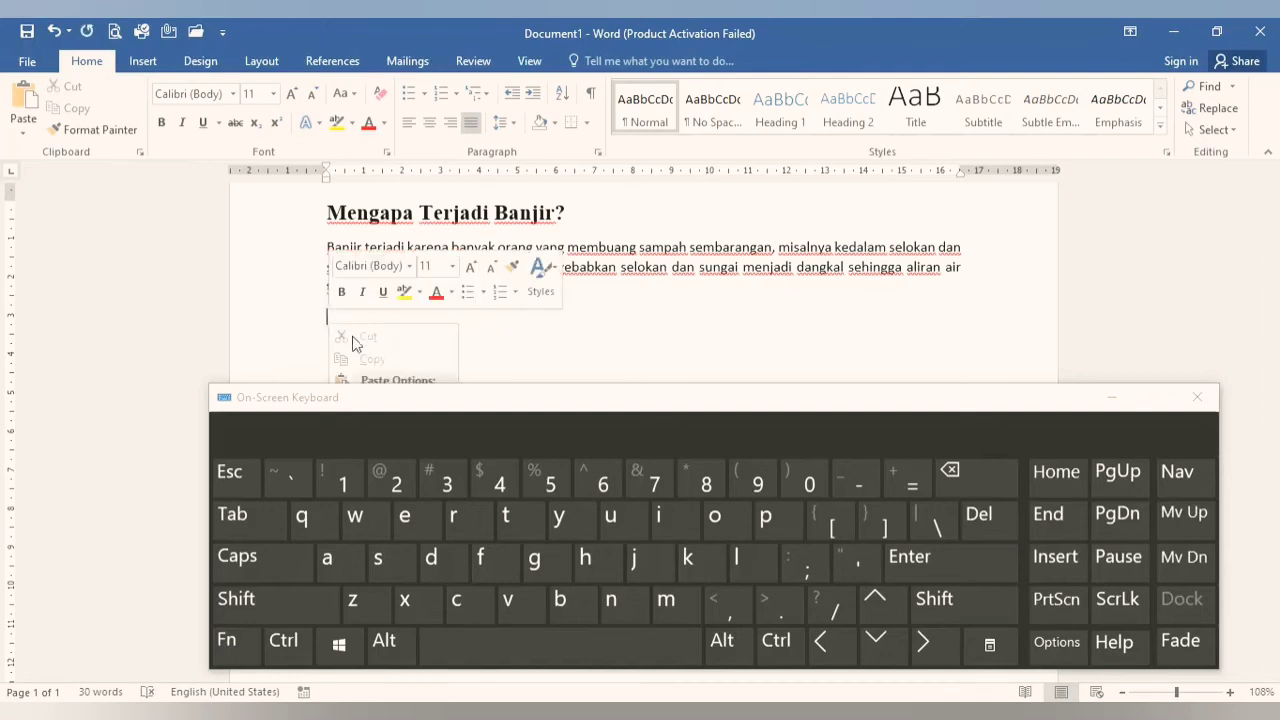
drag(684, 388, 693, 472)
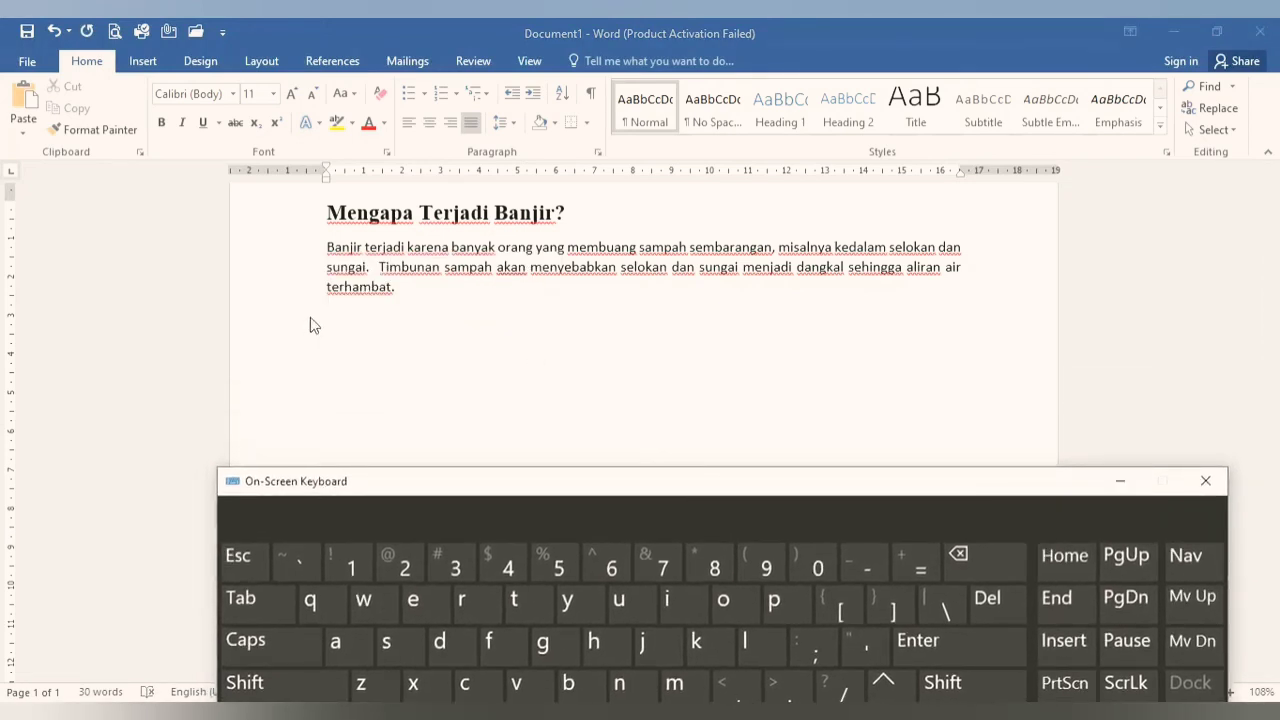
click(352, 318)
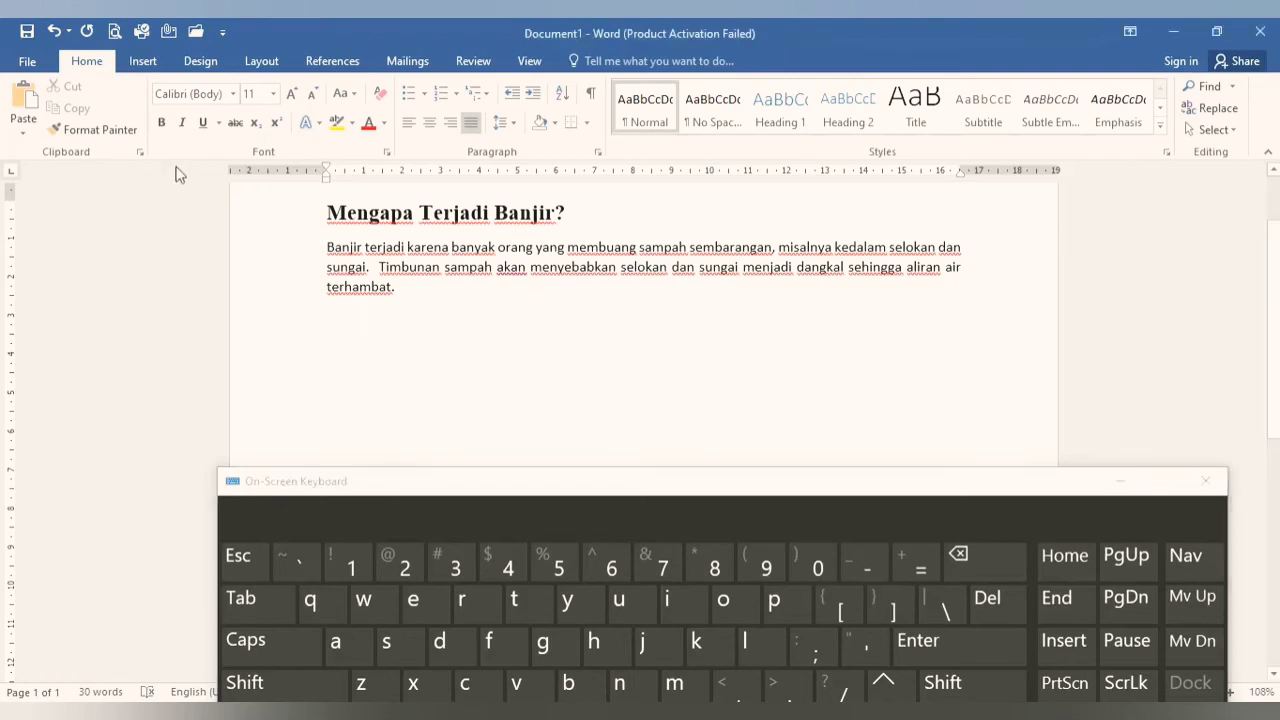
click(28, 103)
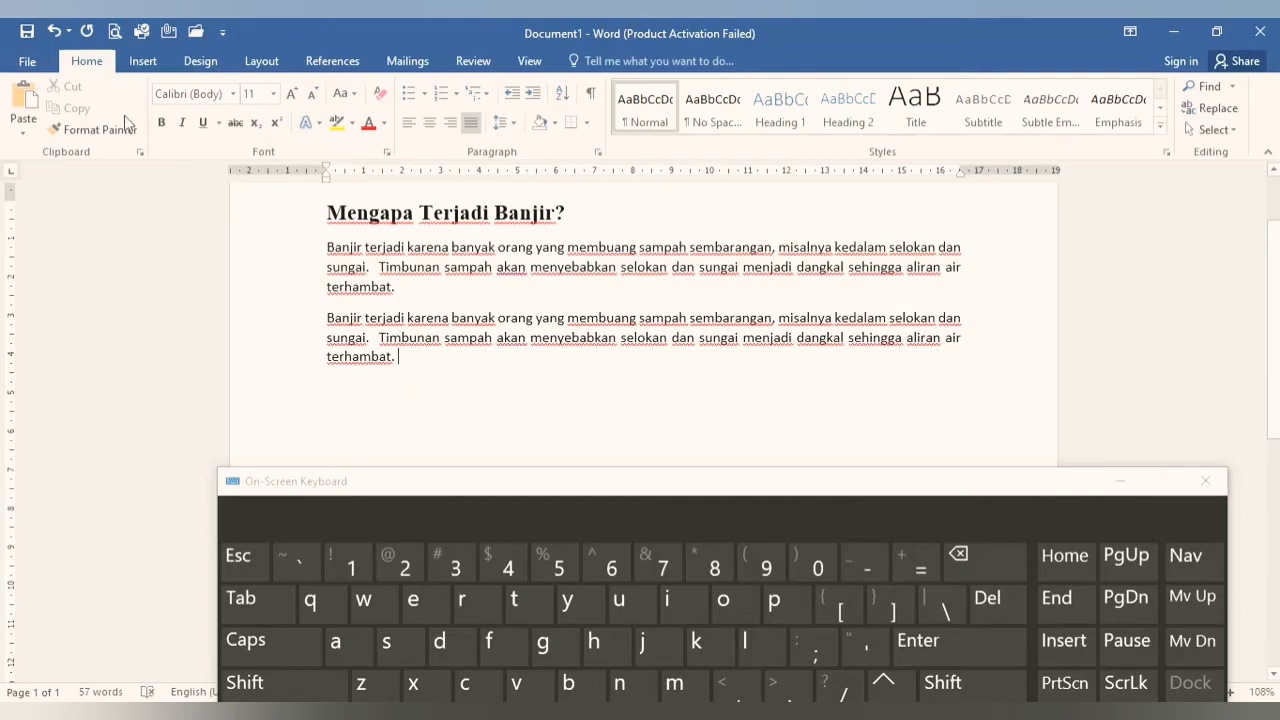
Cut the duplicate second paragraph, skipping the missing item in the Item Not Found dialog, and paste it back below the first paragraph
click(381, 301)
drag(328, 317, 423, 357)
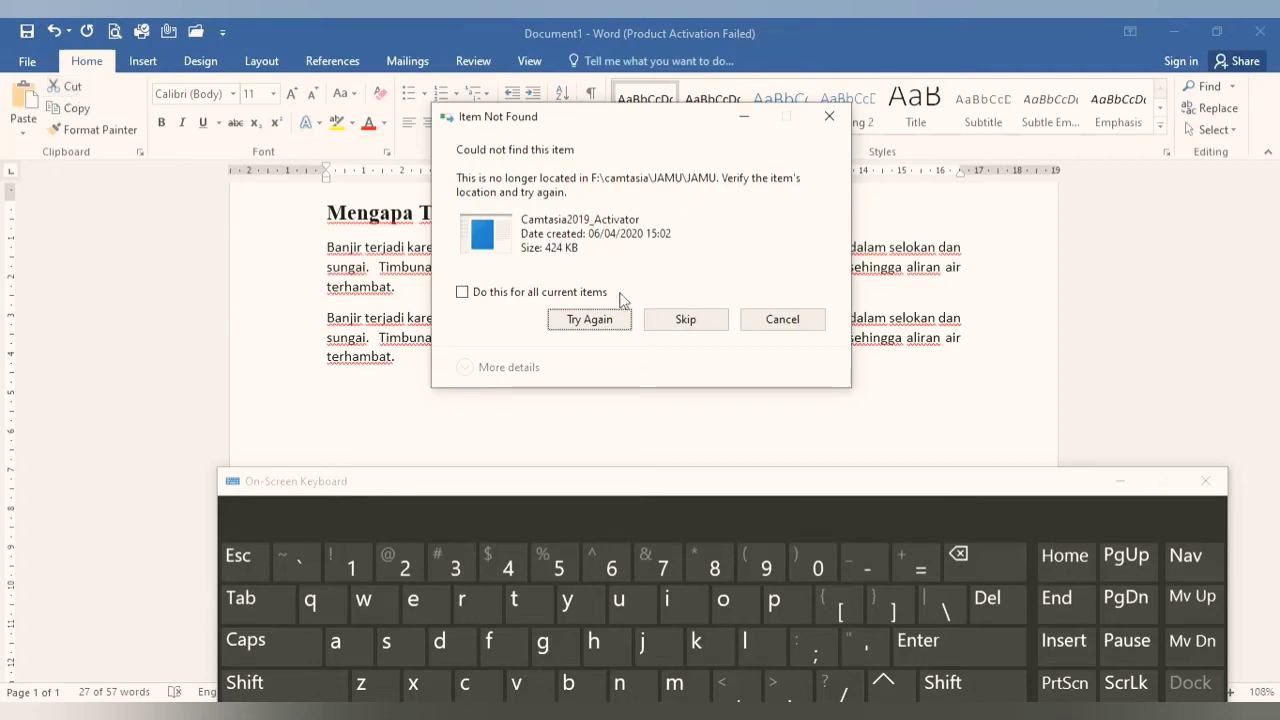
click(700, 319)
click(692, 318)
drag(330, 316, 451, 343)
click(66, 86)
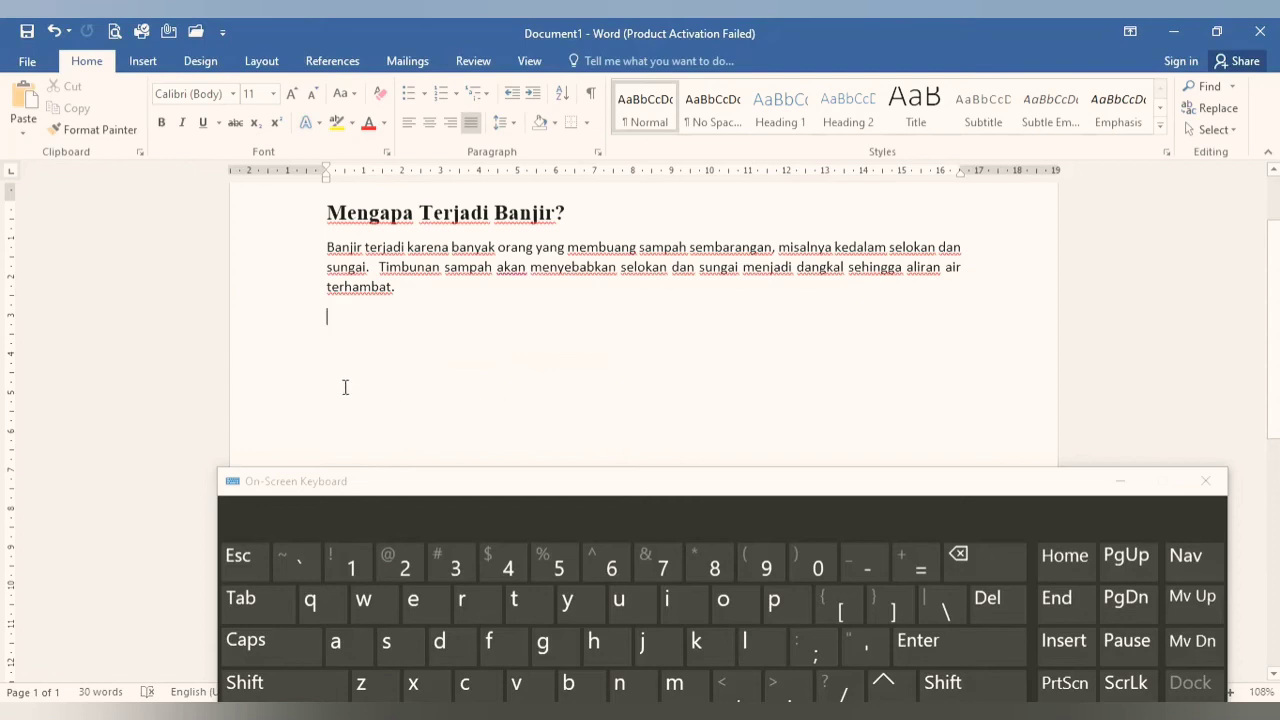
right_click(329, 323)
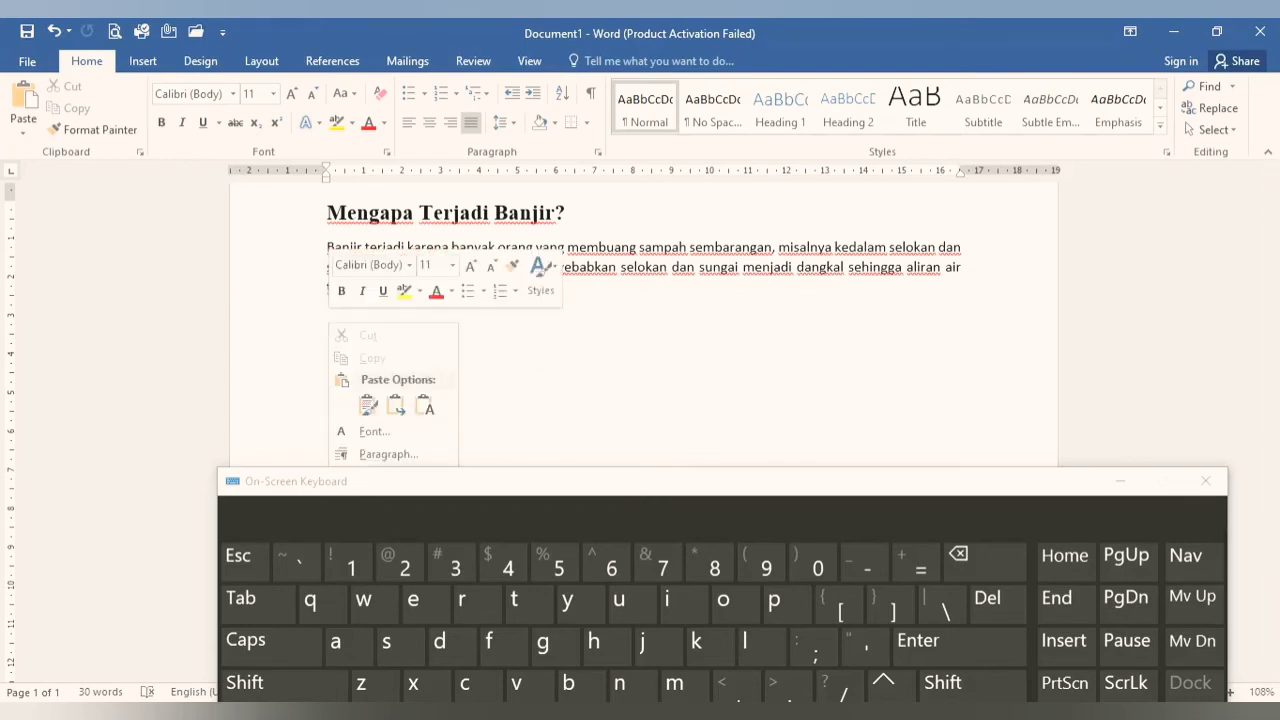
click(22, 100)
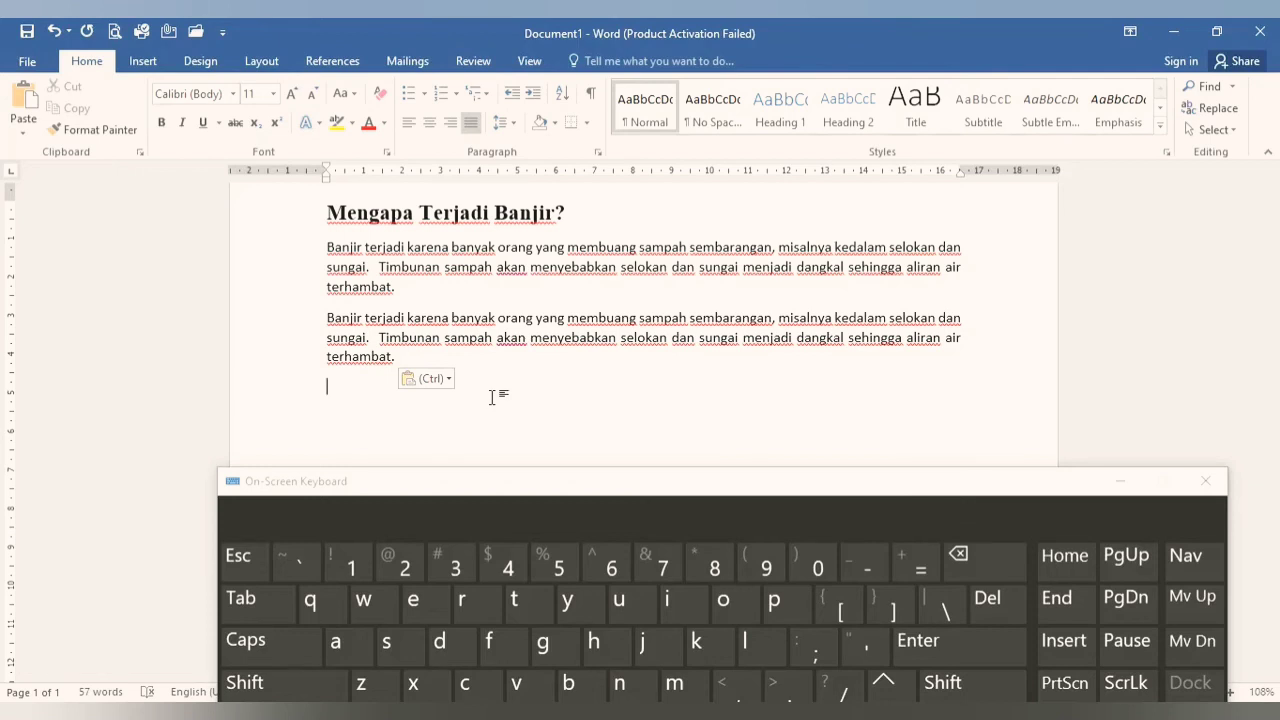
Copy the second body paragraph and paste it two more times below it
scroll(320, 217, down, 1)
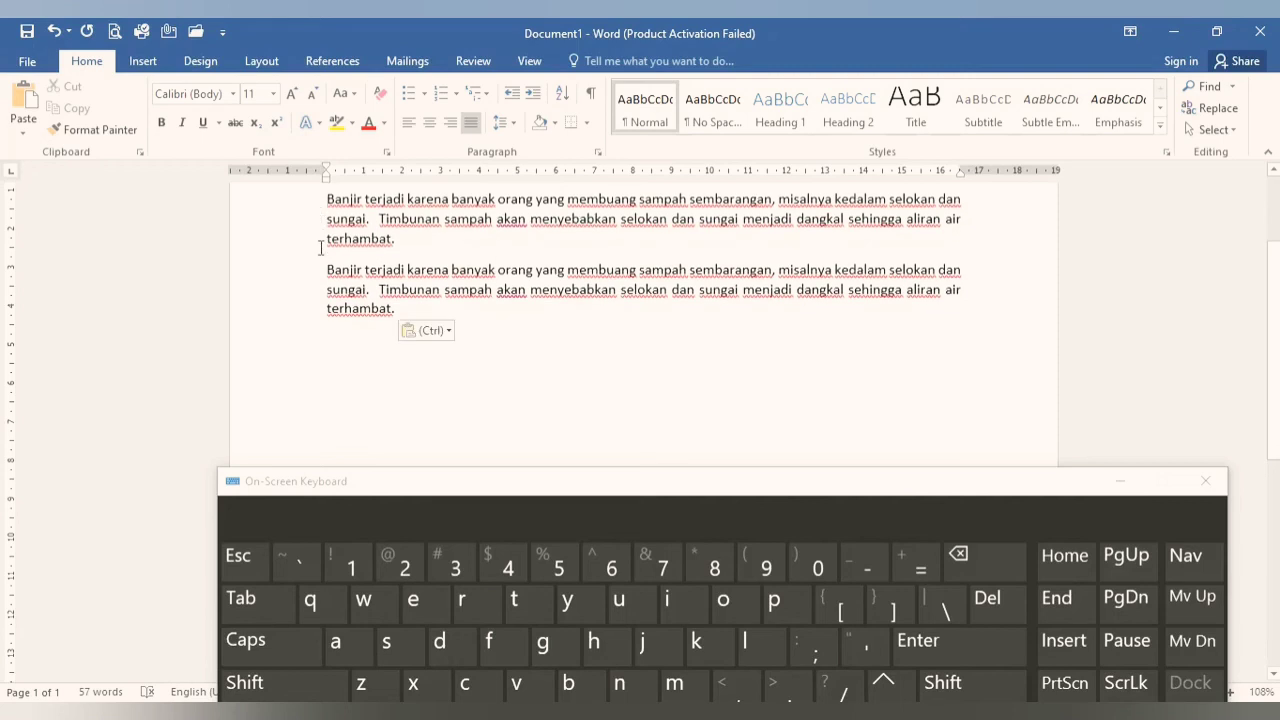
drag(328, 272, 398, 310)
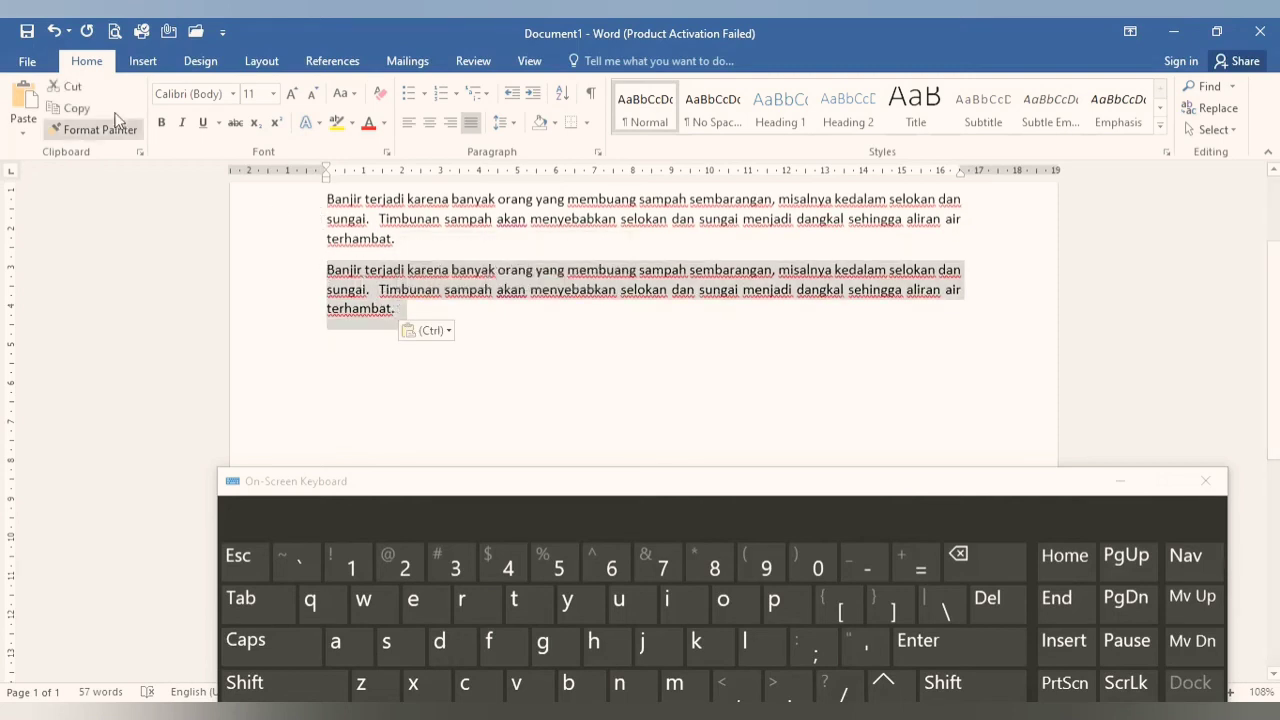
click(75, 107)
click(383, 368)
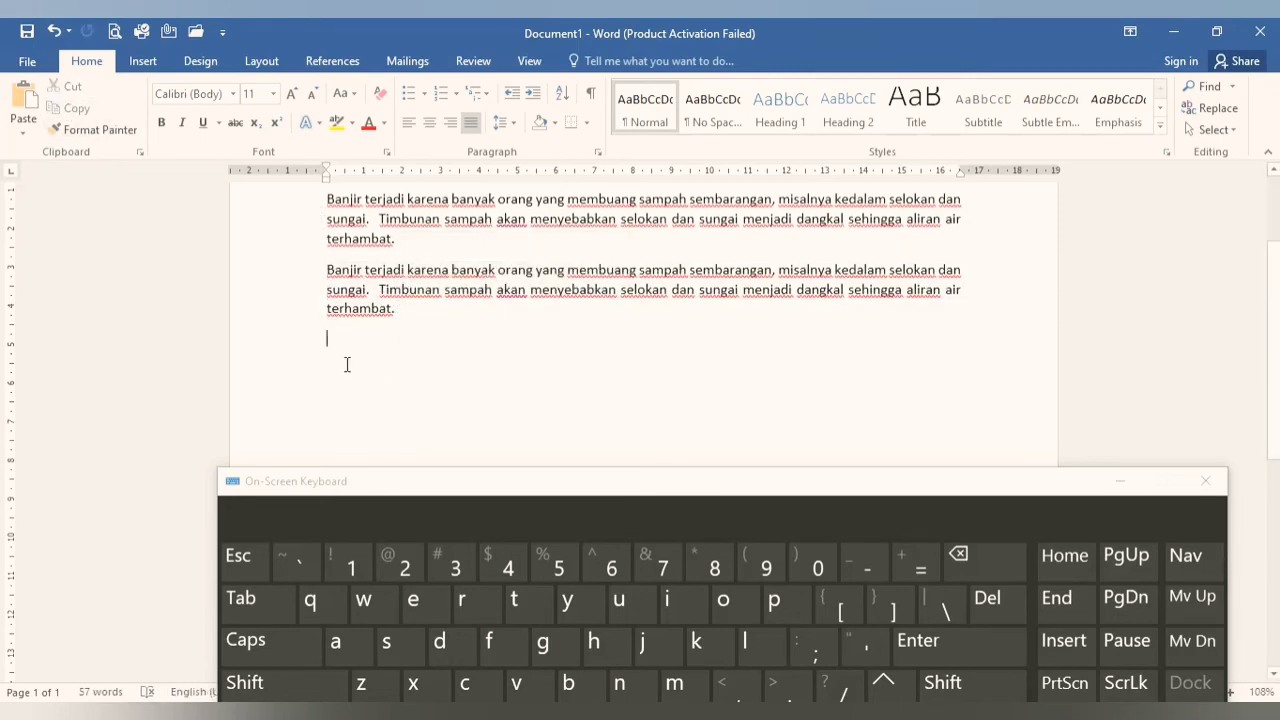
click(30, 98)
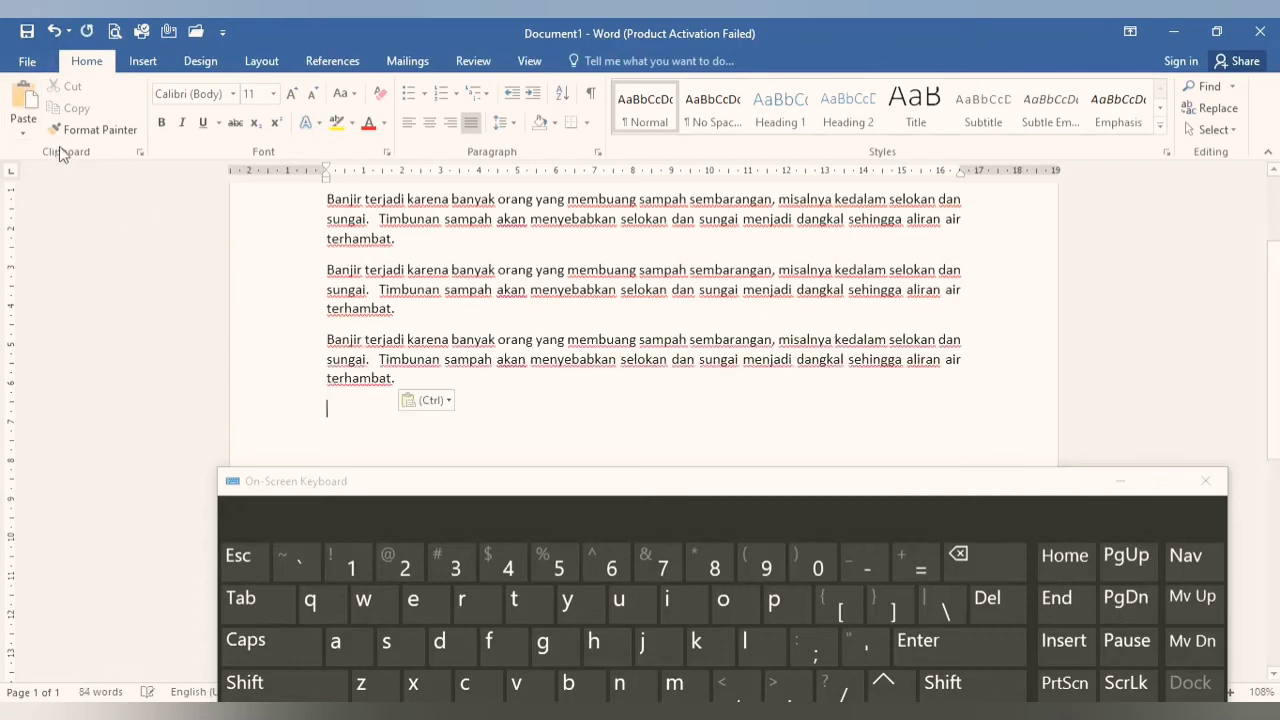
click(25, 96)
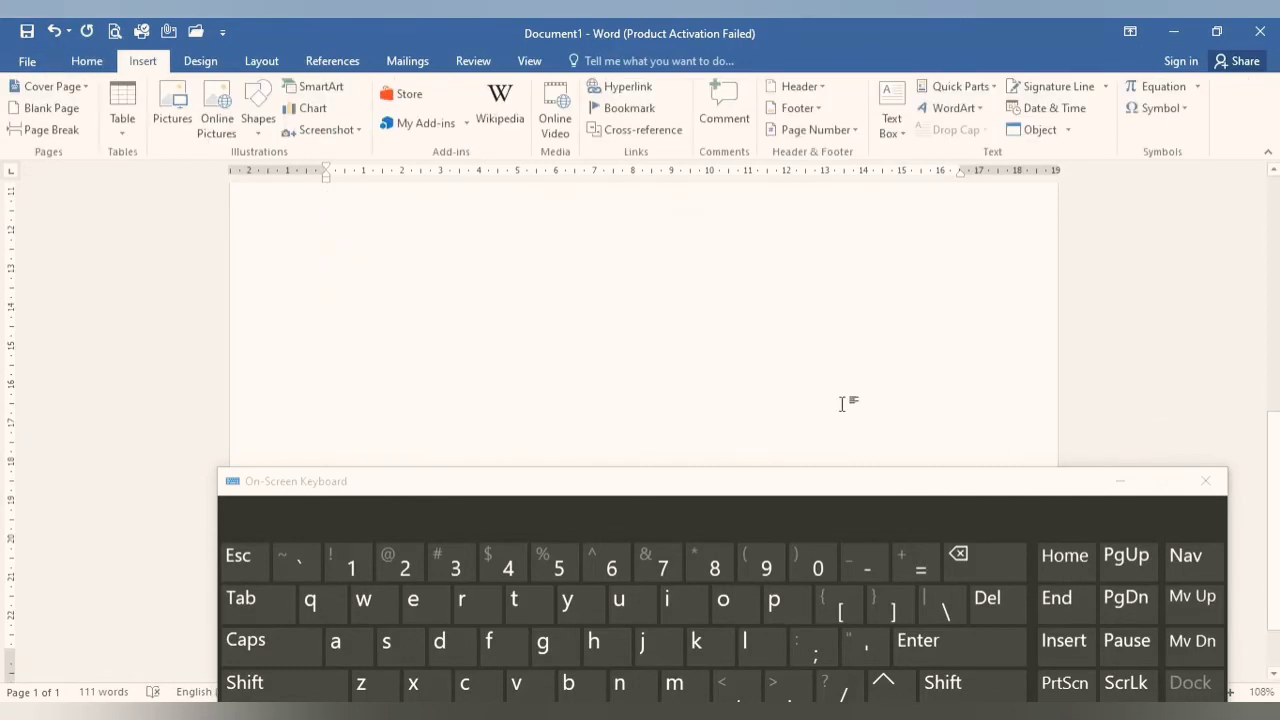
Set the font color of the title "Mengapa Terjadi Banjir?" to the standard Red
scroll(842, 404, up, 2)
scroll(391, 343, up, 4)
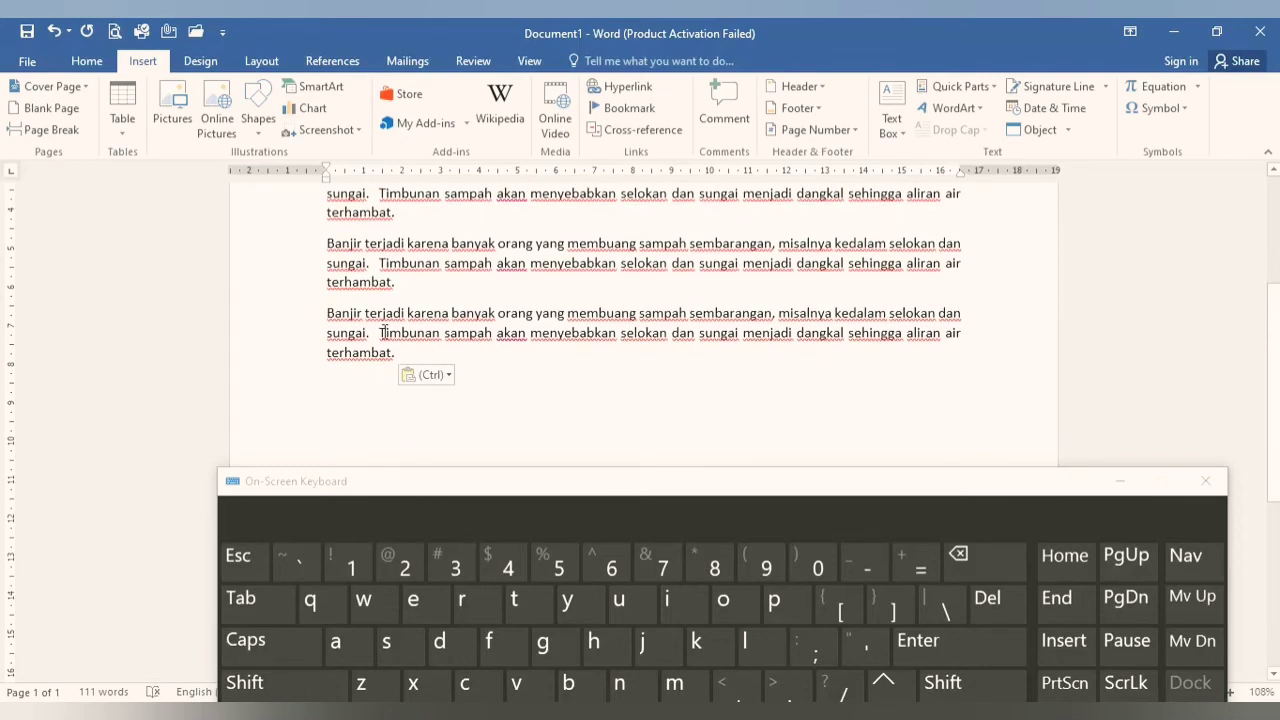
click(80, 60)
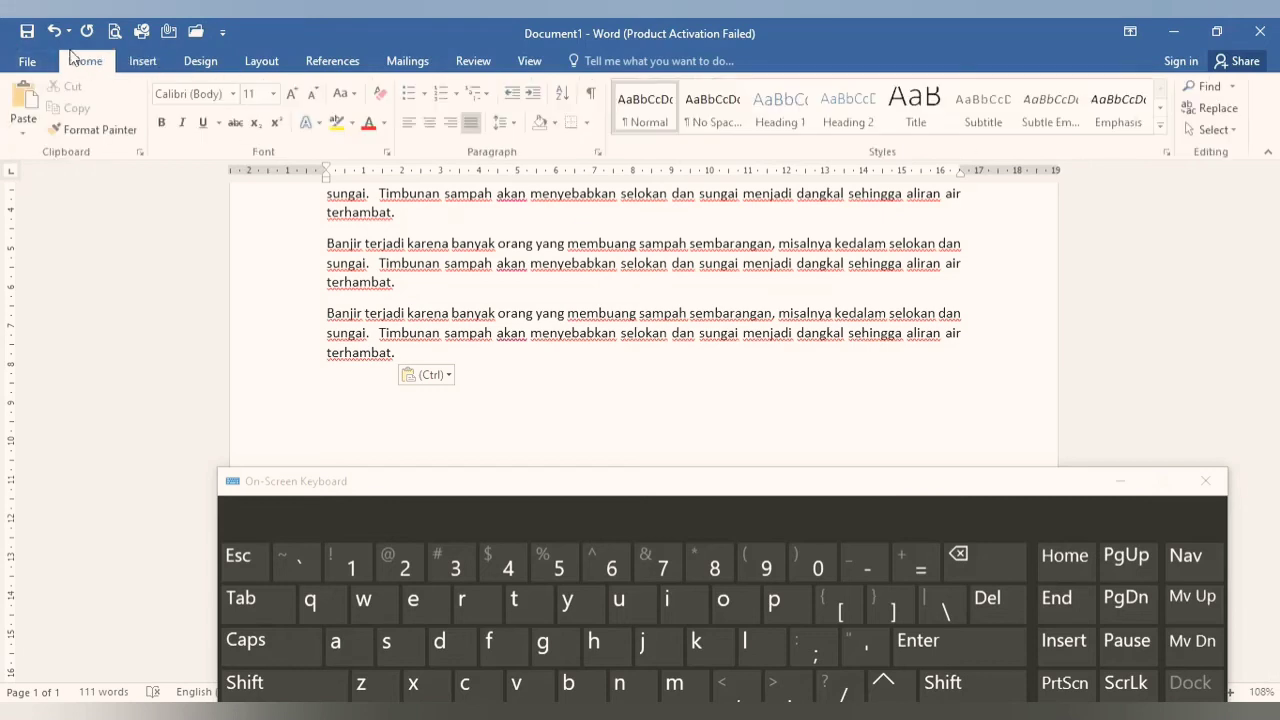
scroll(374, 268, up, 3)
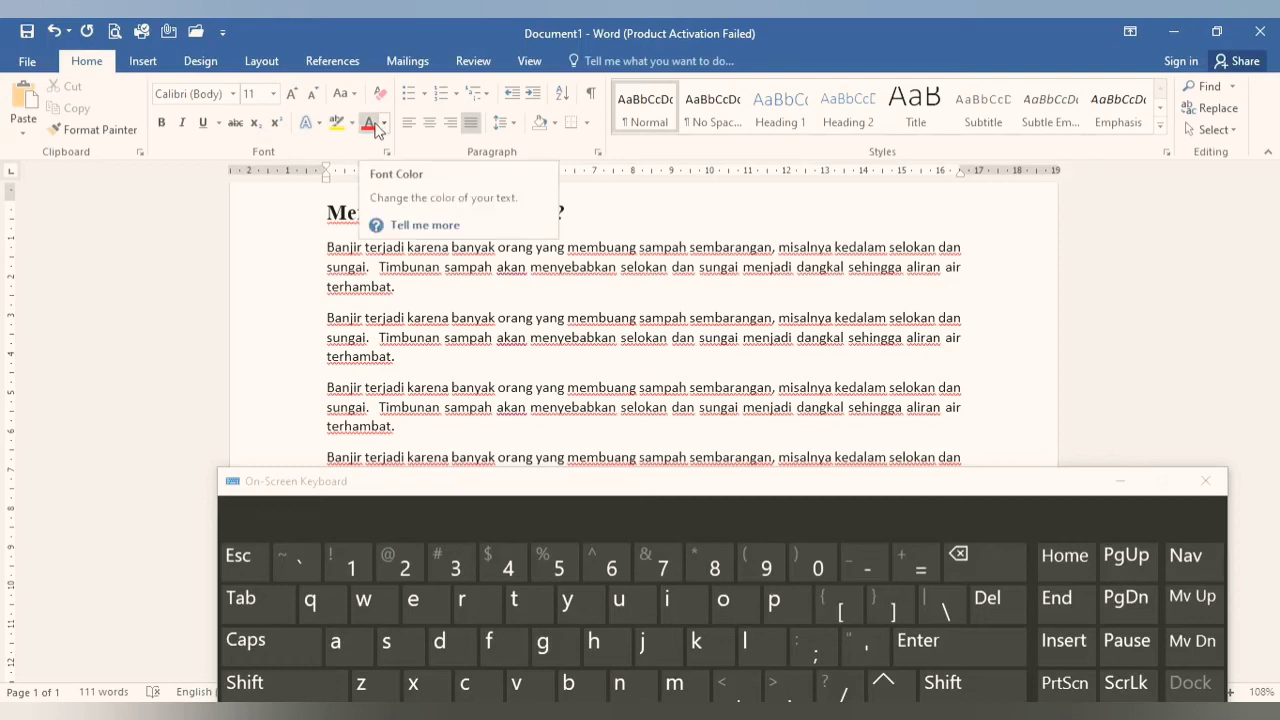
scroll(323, 226, up, 1)
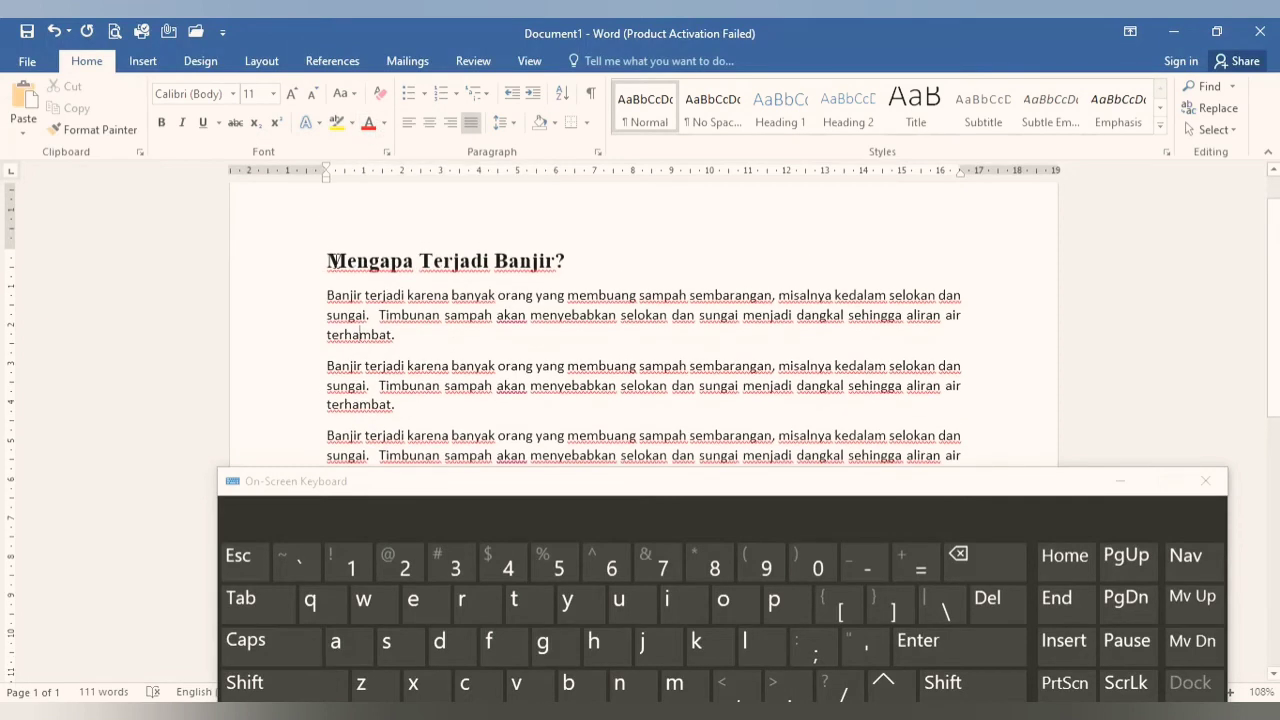
double_click(333, 260)
click(326, 289)
drag(327, 260, 575, 262)
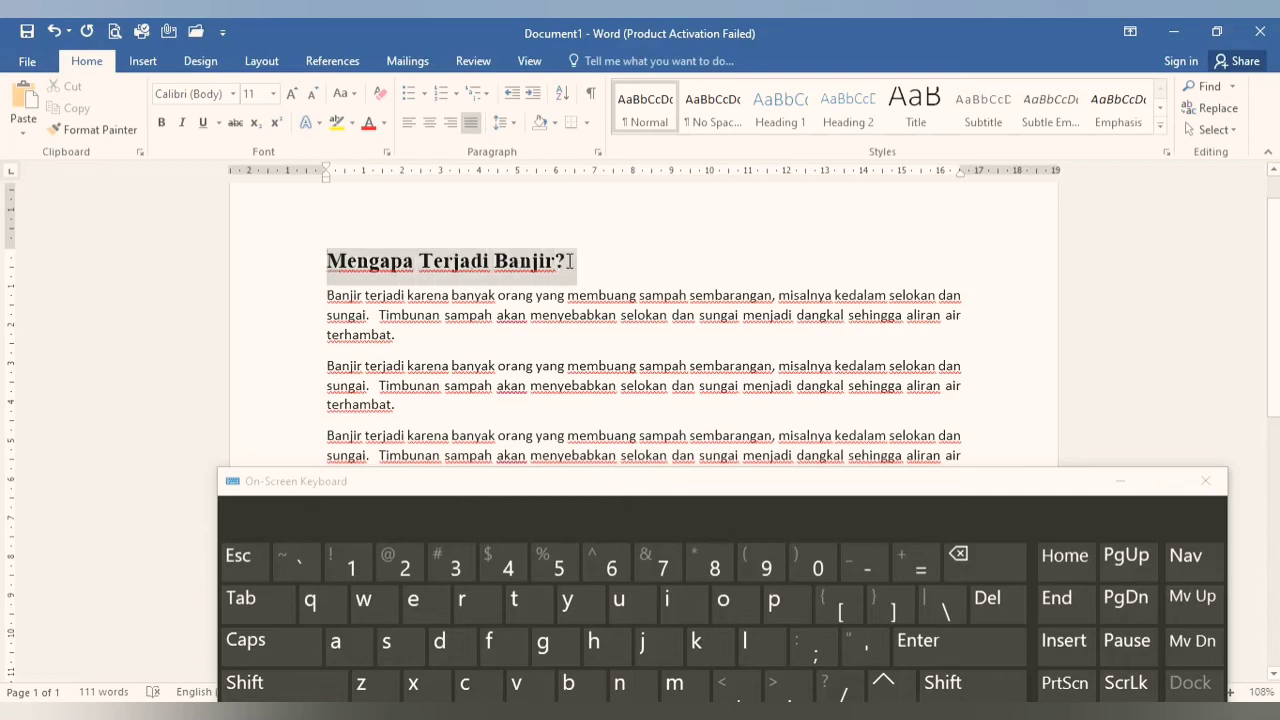
click(384, 123)
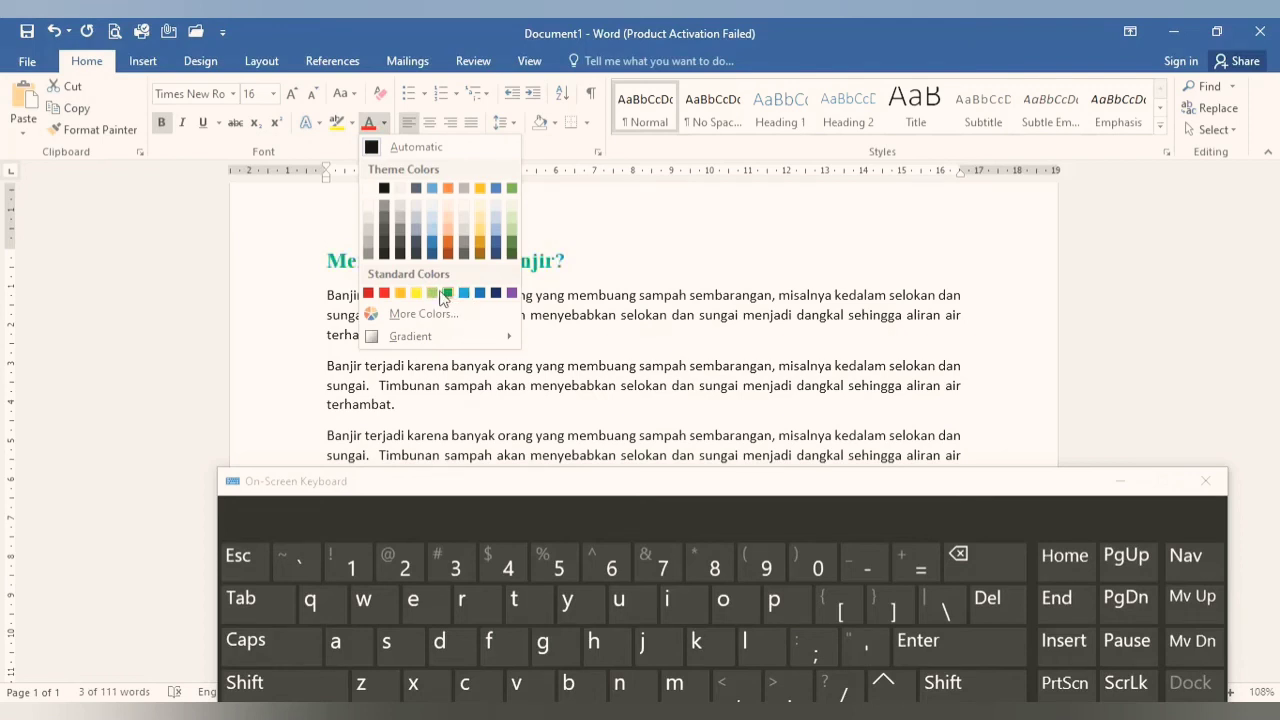
click(388, 296)
click(459, 271)
click(446, 319)
Set the font color of the first body paragraph to the standard Light Blue
scroll(333, 289, down, 1)
scroll(333, 289, down, 1)
scroll(333, 289, up, 1)
drag(327, 247, 397, 288)
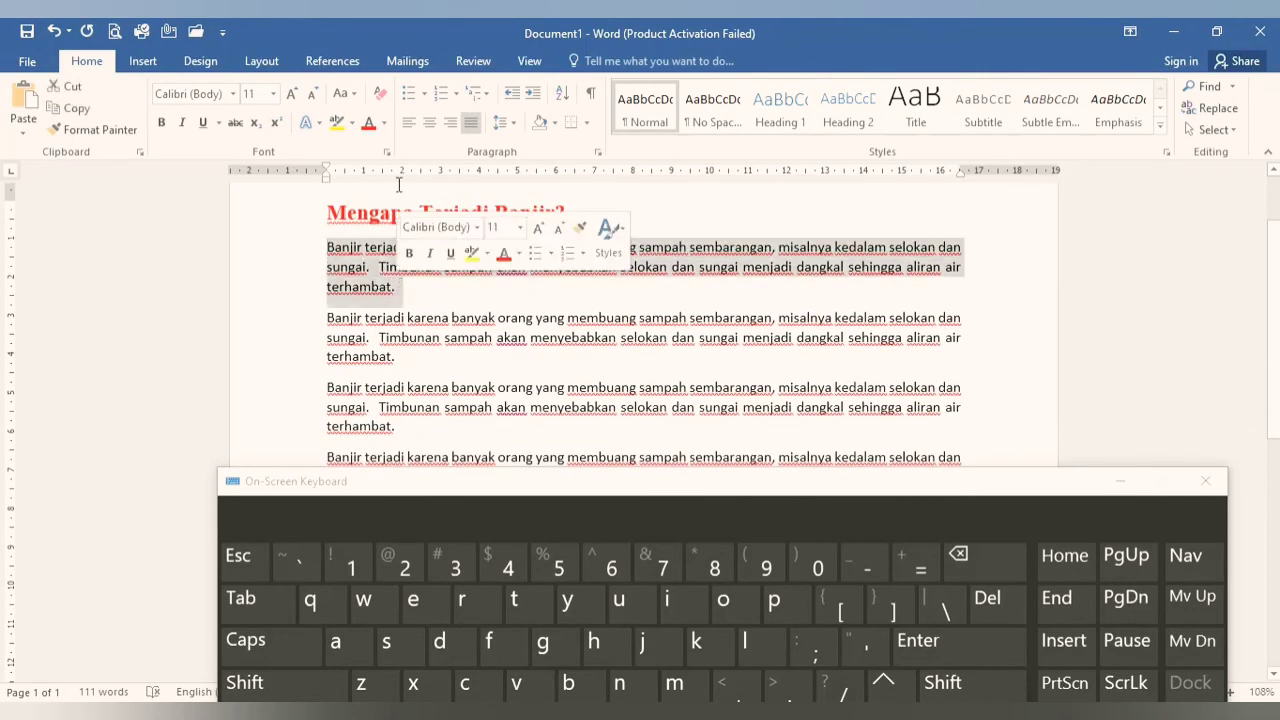
click(384, 123)
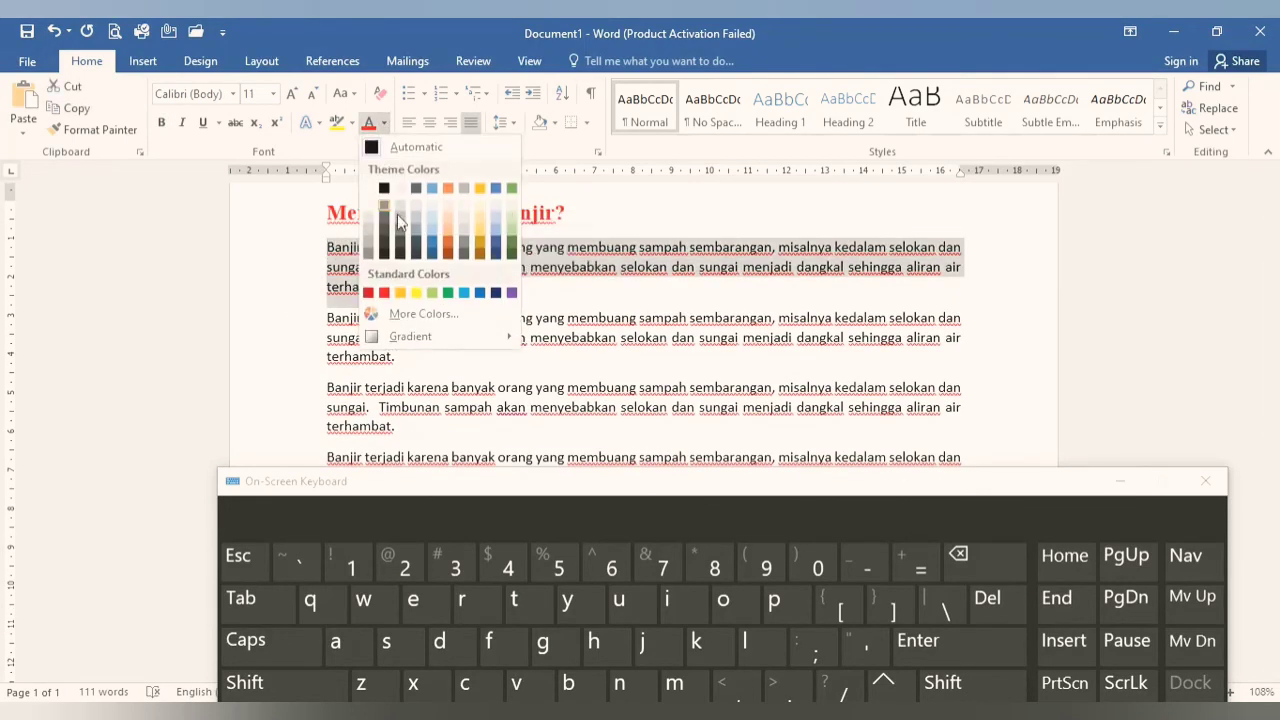
click(464, 292)
click(448, 318)
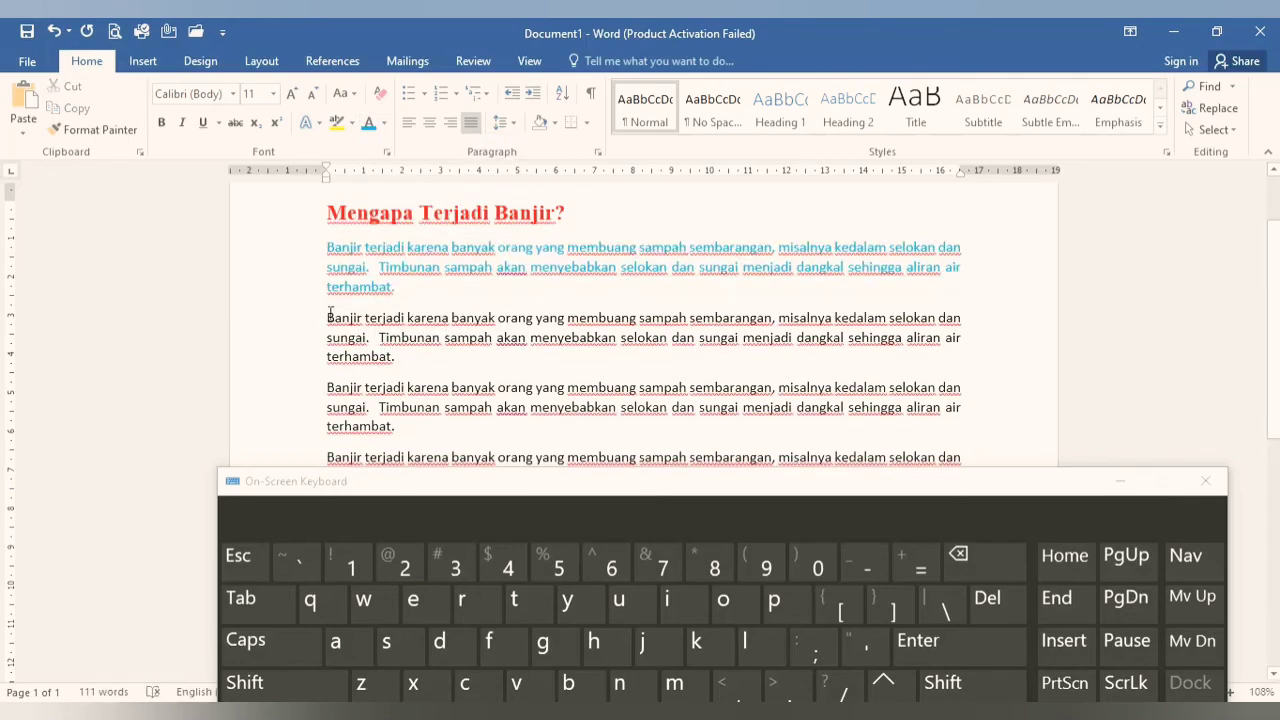
Set the font color of the second body paragraph to the standard Green
drag(329, 316, 396, 357)
click(384, 123)
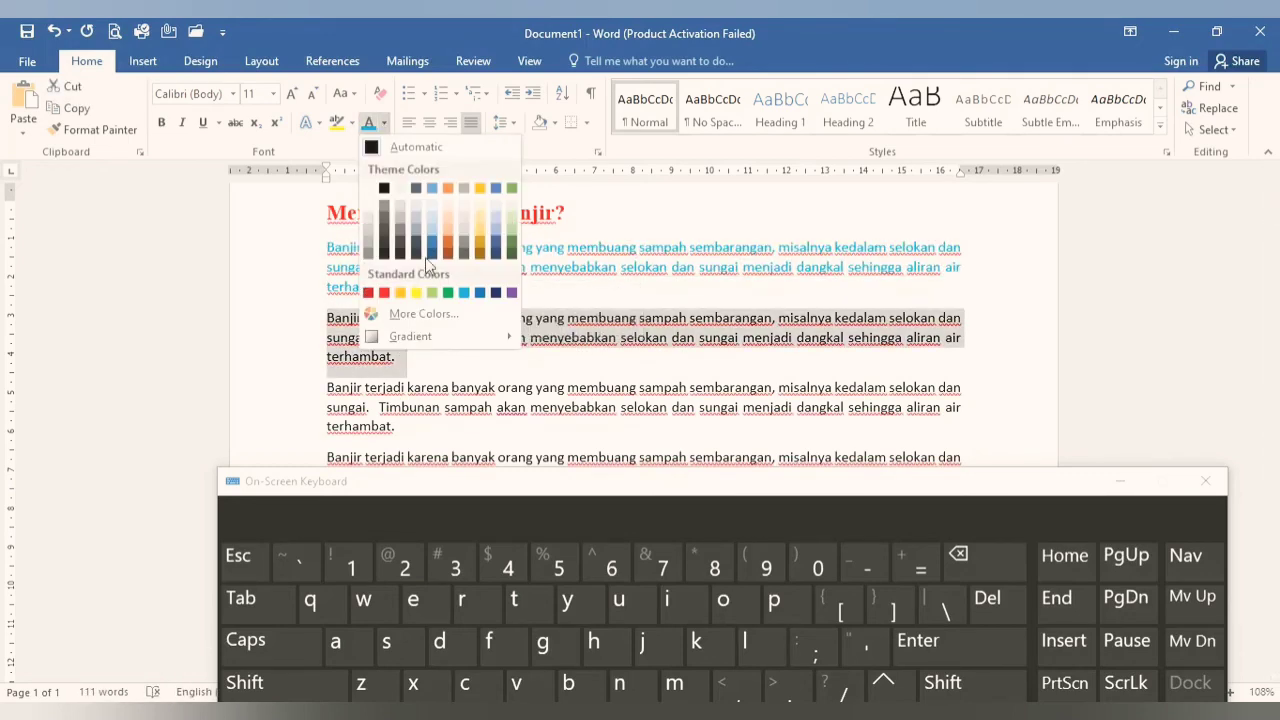
click(449, 292)
scroll(490, 368, down, 1)
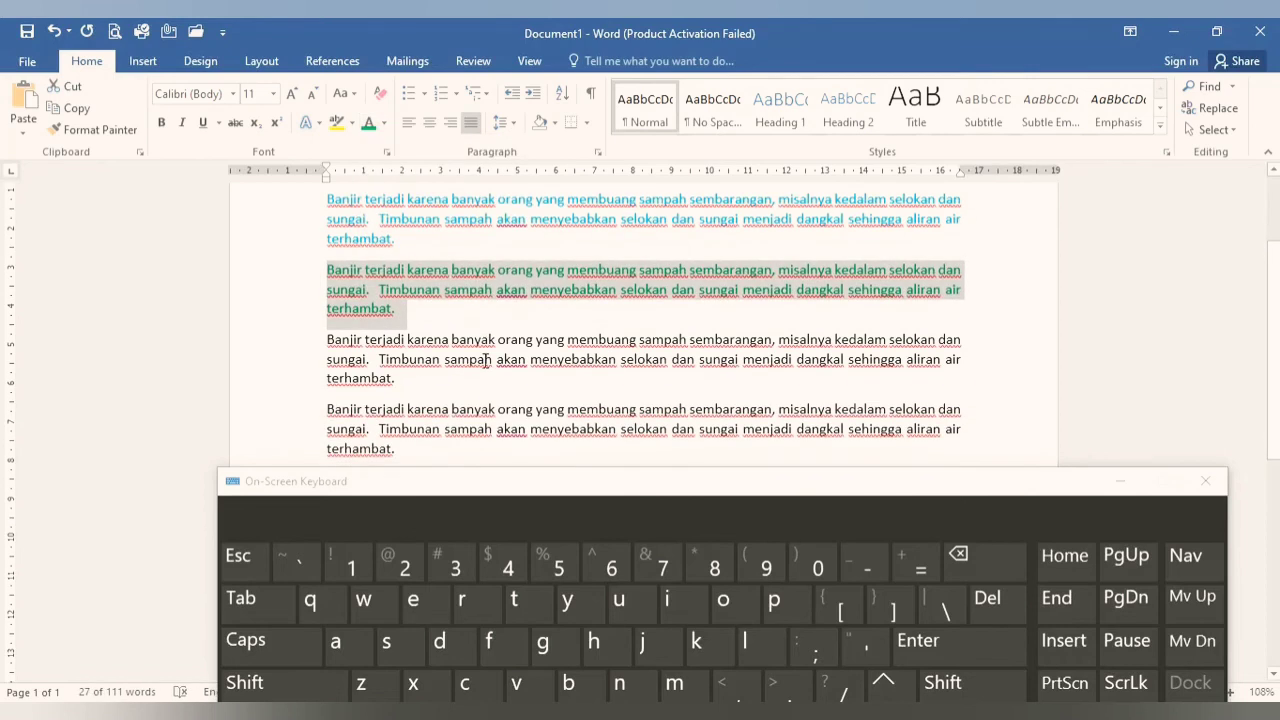
key(ctrl+shift+c)
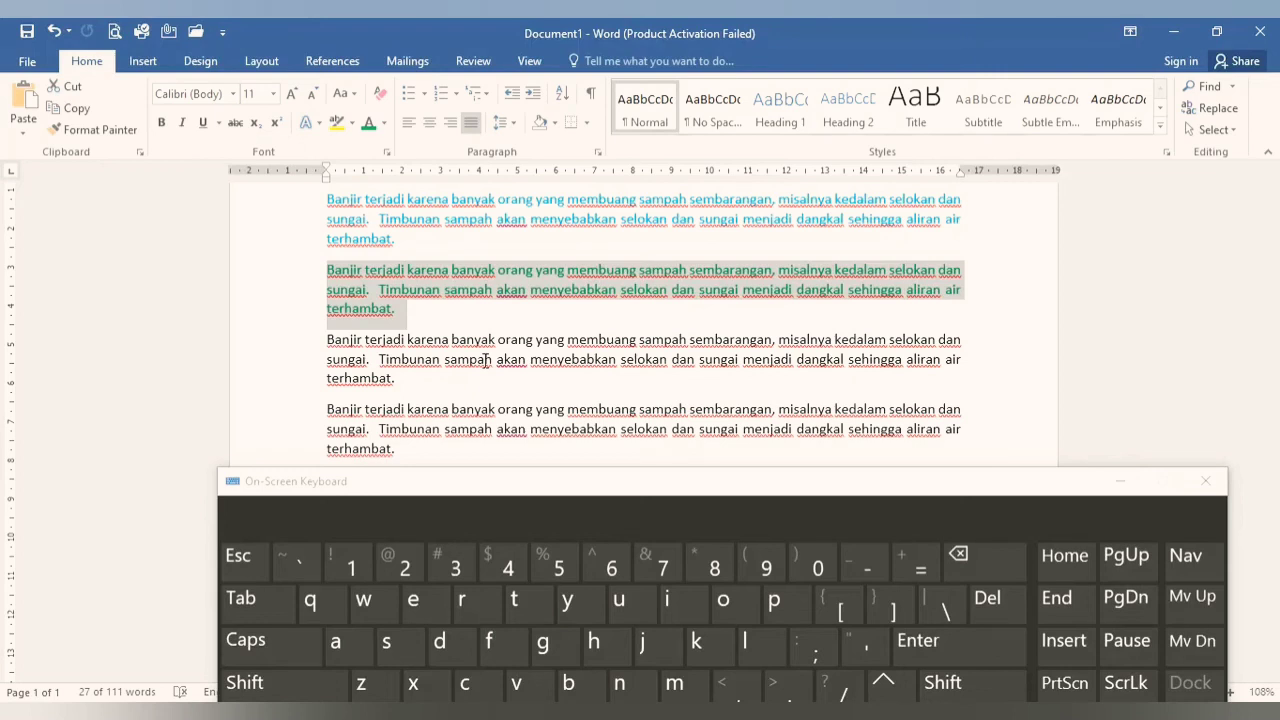
click(535, 360)
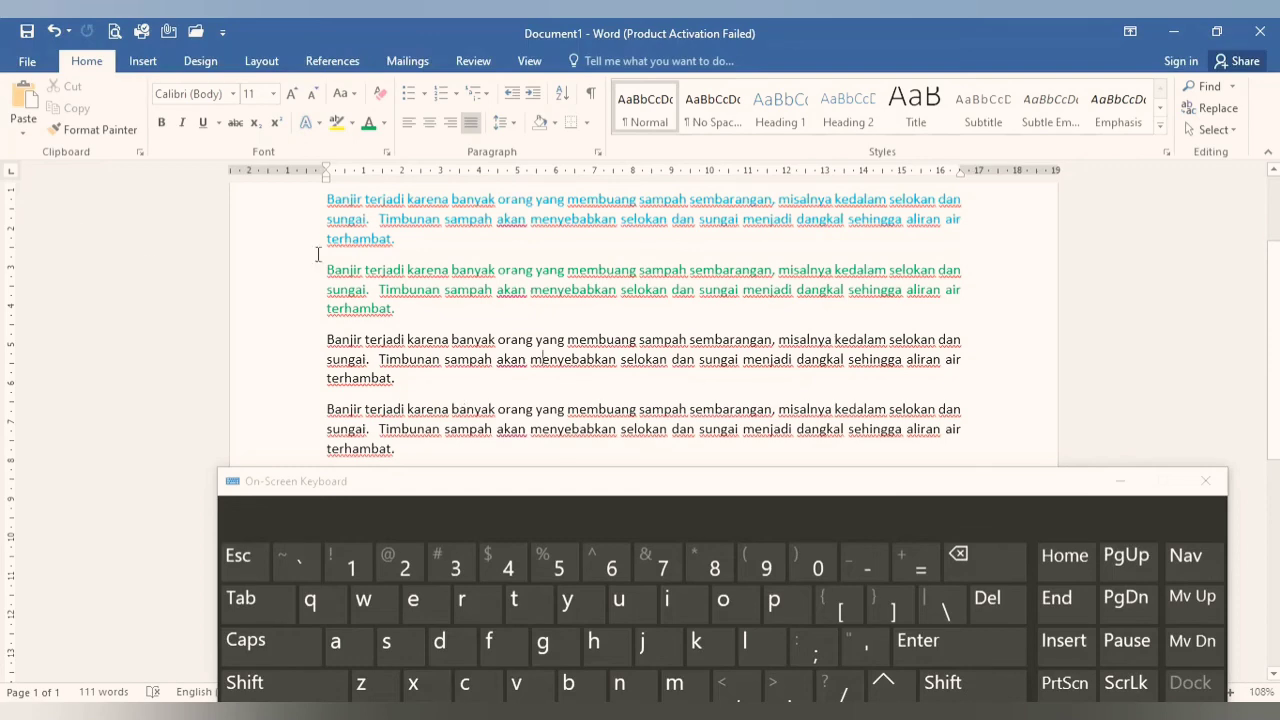
Save the document in the Documents folder as a Word Document named "Mengapa Terjadi Banjir"
scroll(370, 308, down, 1)
scroll(413, 345, up, 2)
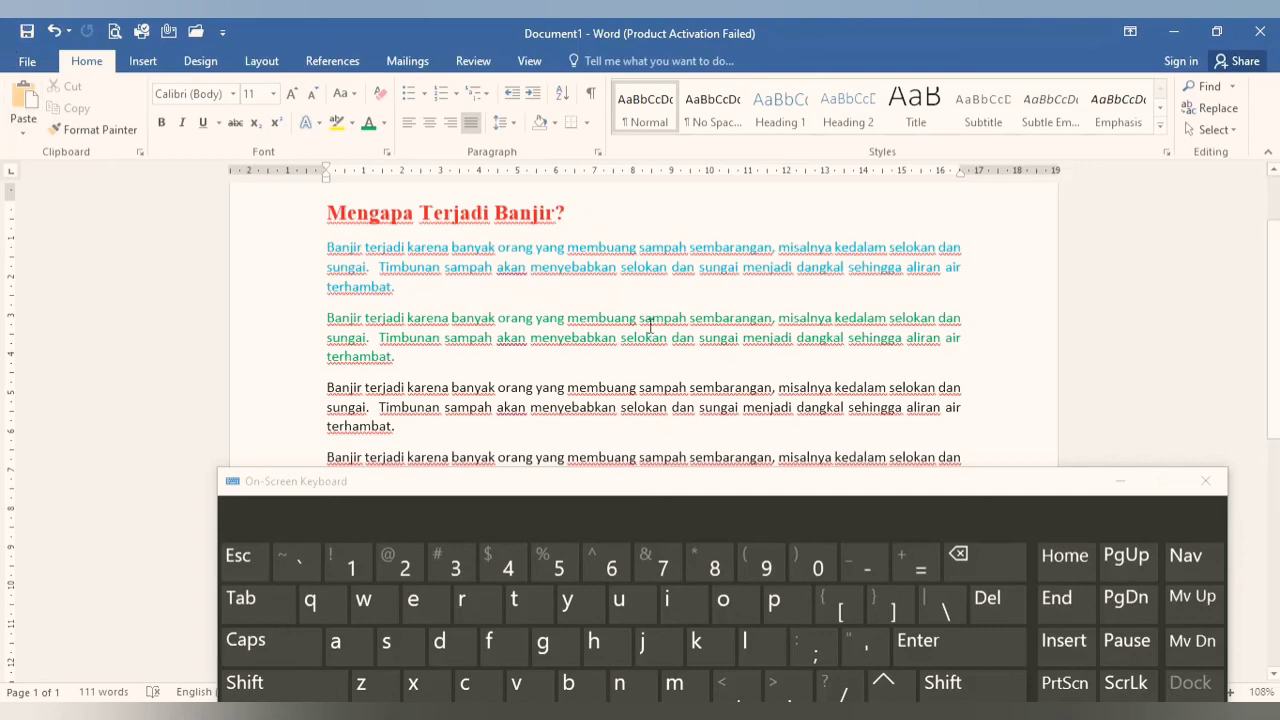
click(36, 61)
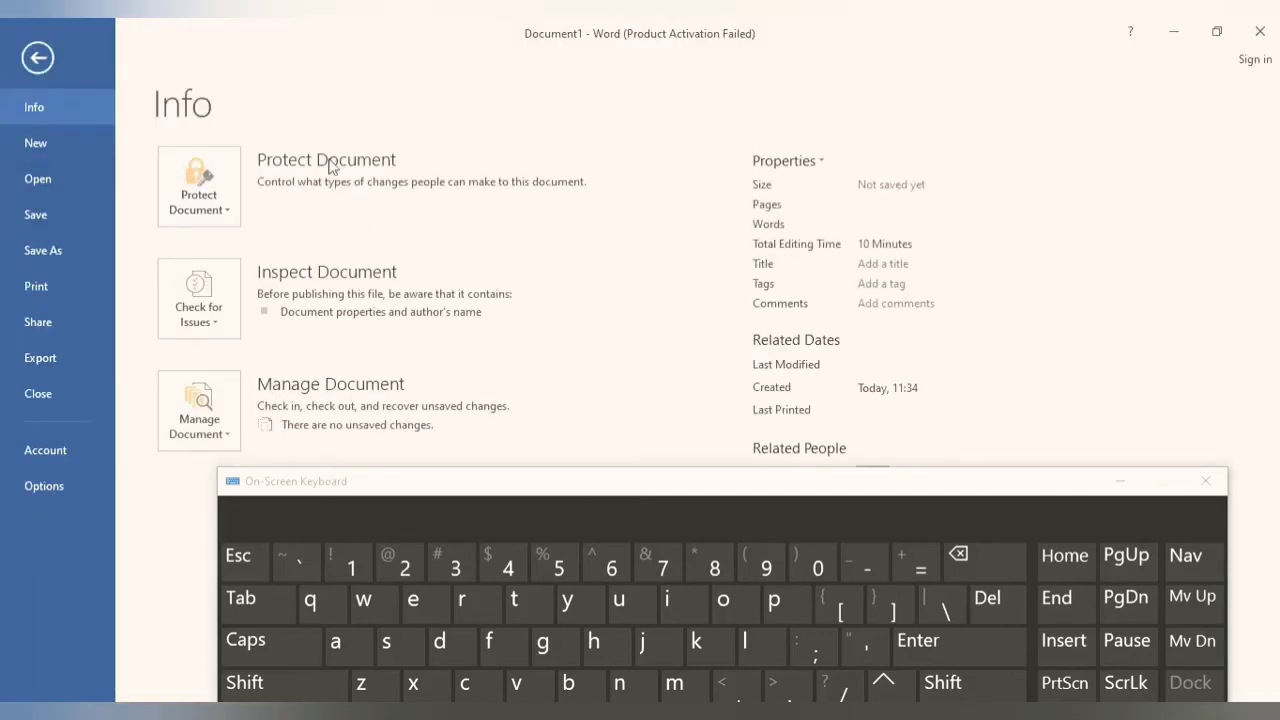
click(76, 251)
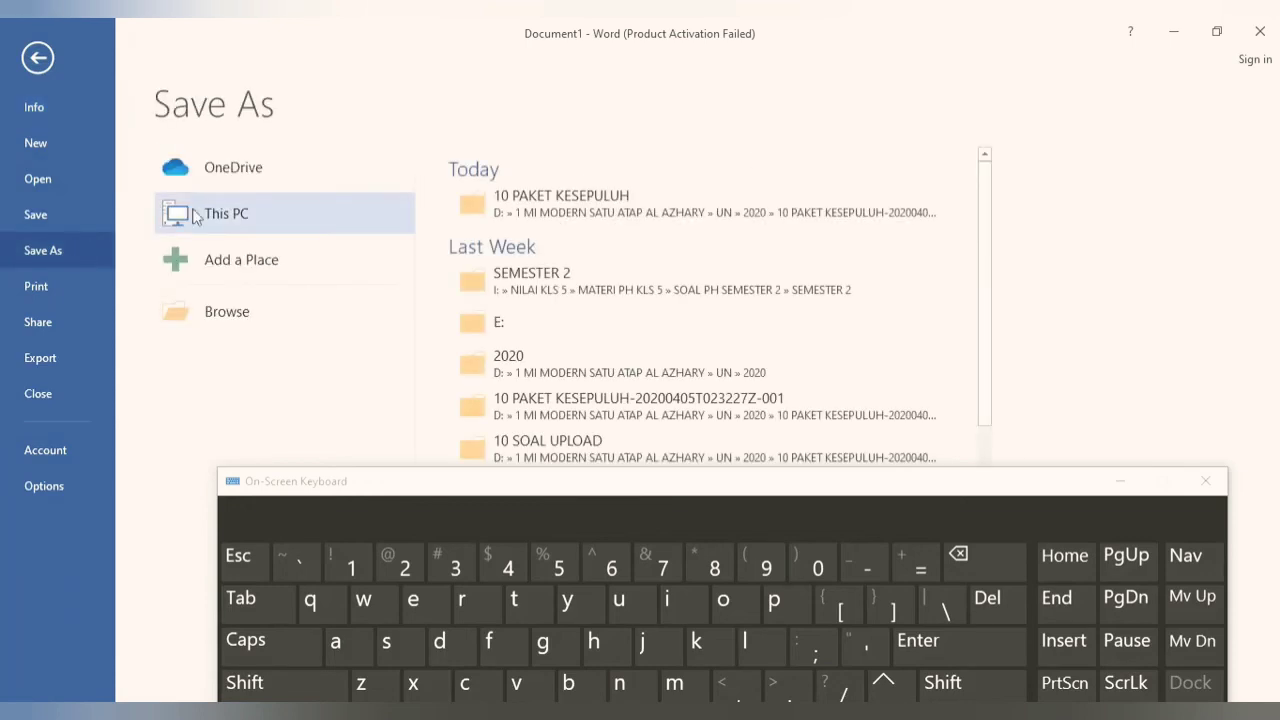
click(231, 317)
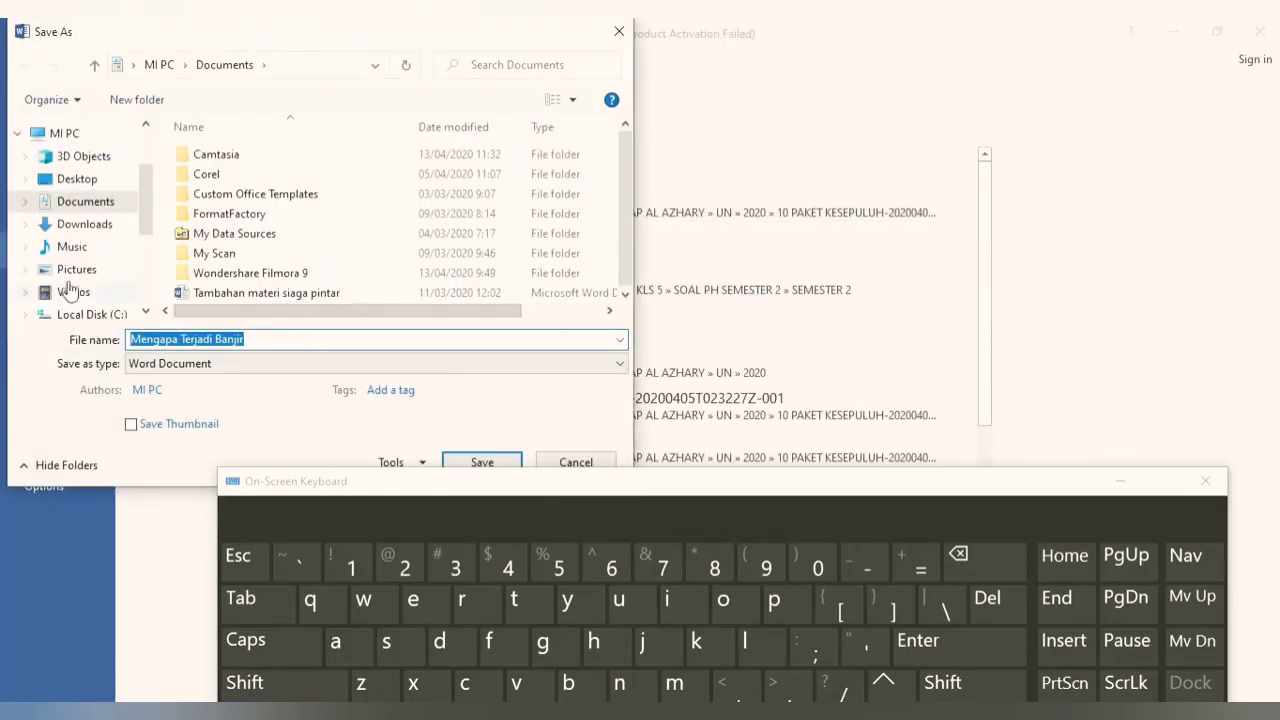
click(178, 339)
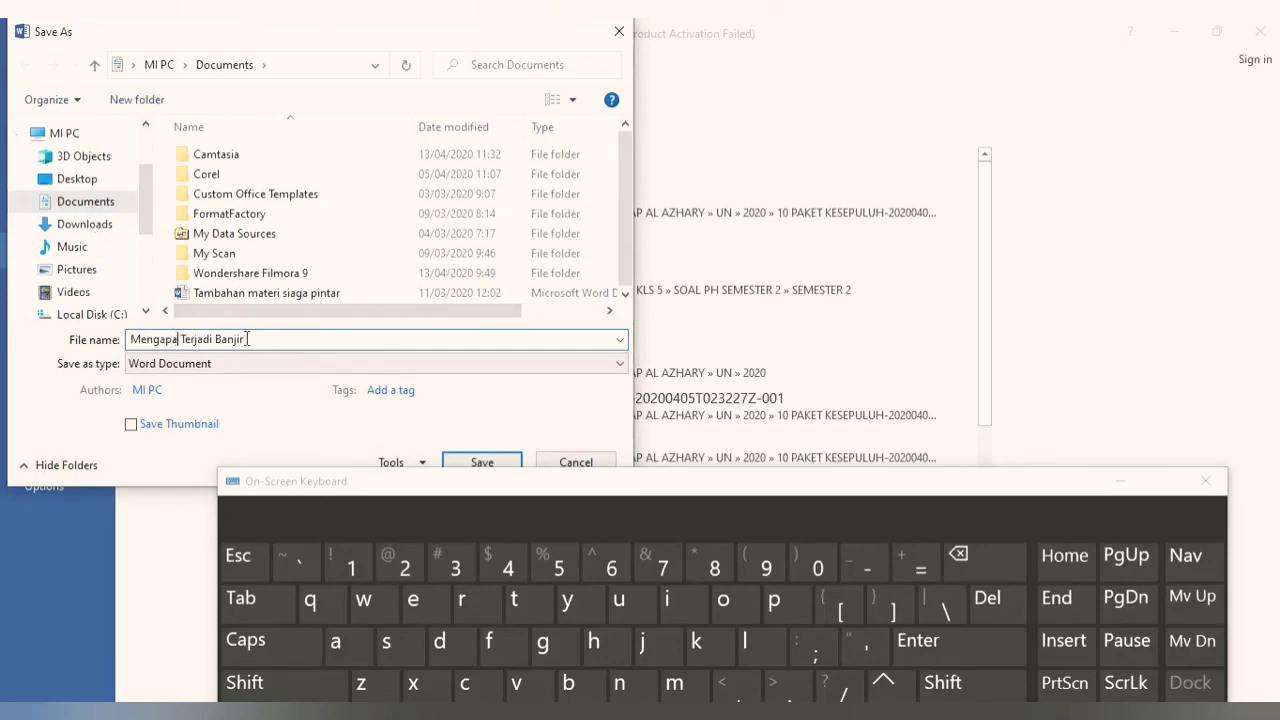
drag(508, 478, 514, 520)
click(489, 464)
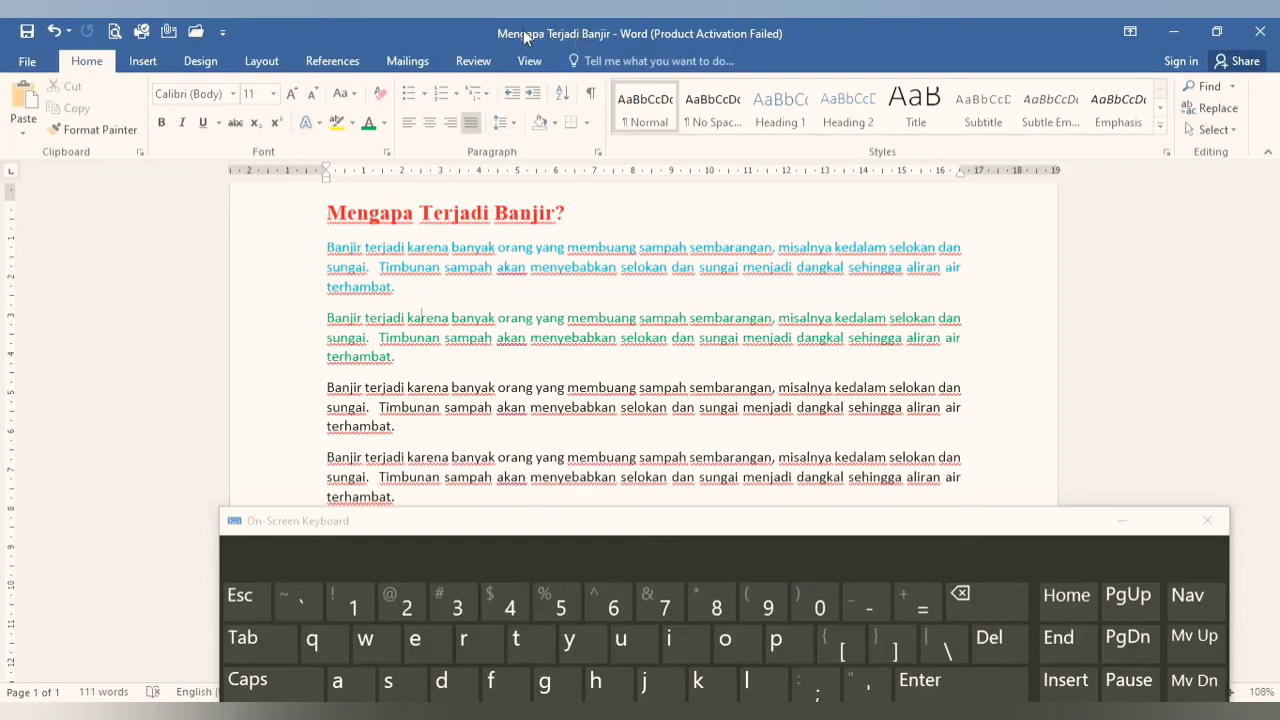
Try adding a new line starting with "misalny" after the last paragraph, and erase it again
click(505, 210)
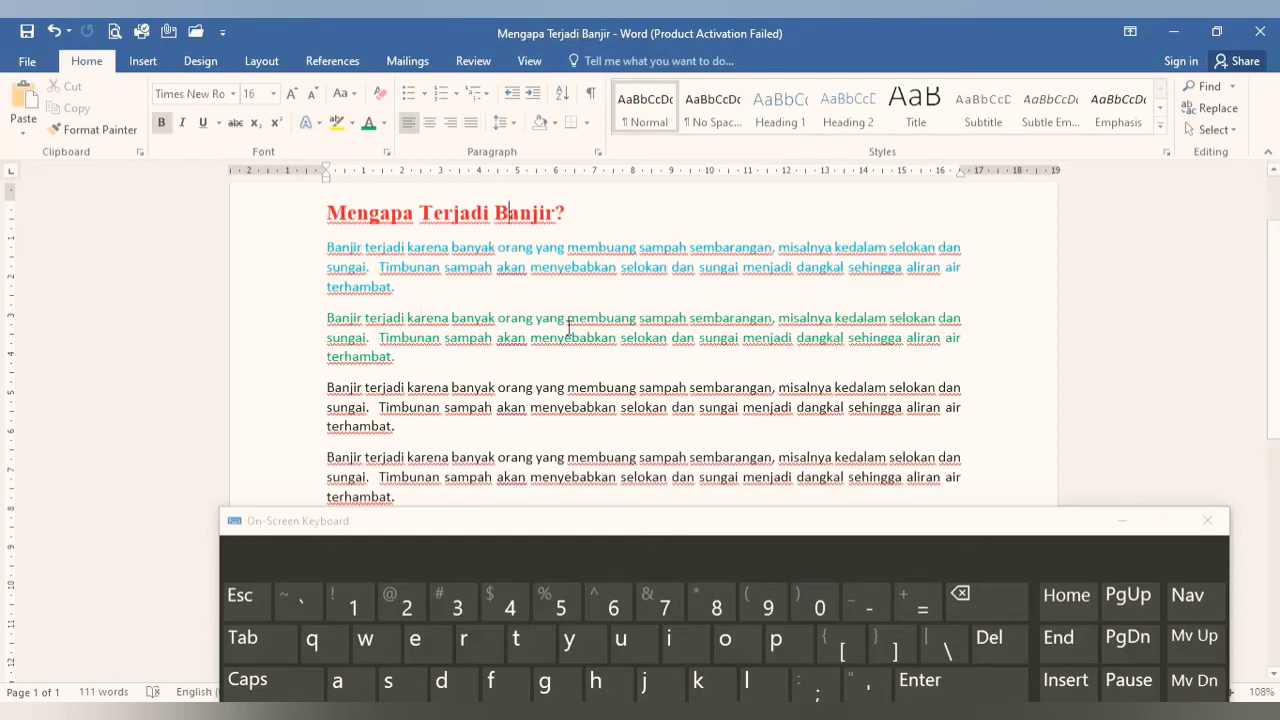
scroll(500, 350, down, 2)
click(434, 404)
key(Return)
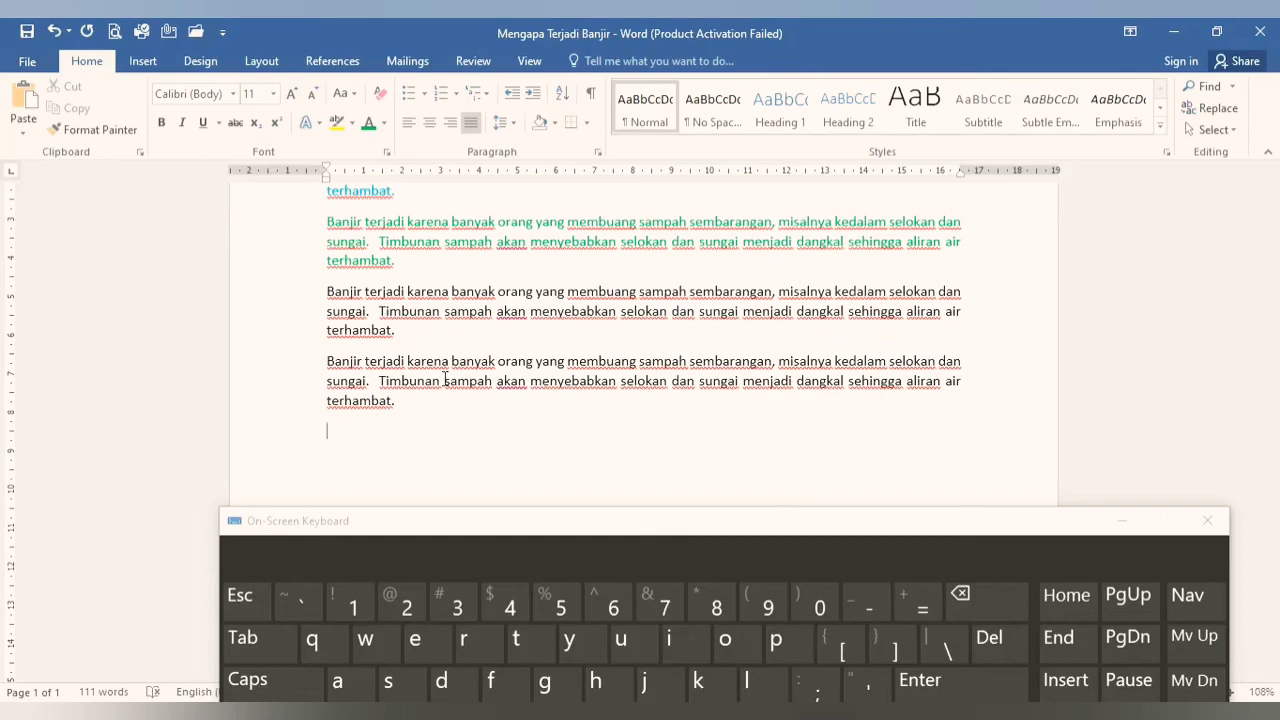
text(misalny a)
key(BackSpace)
key(BackSpace)
key(BackSpace)
key(BackSpace)
key(BackSpace)
key(BackSpace)
key(BackSpace)
key(BackSpace)
key(BackSpace)
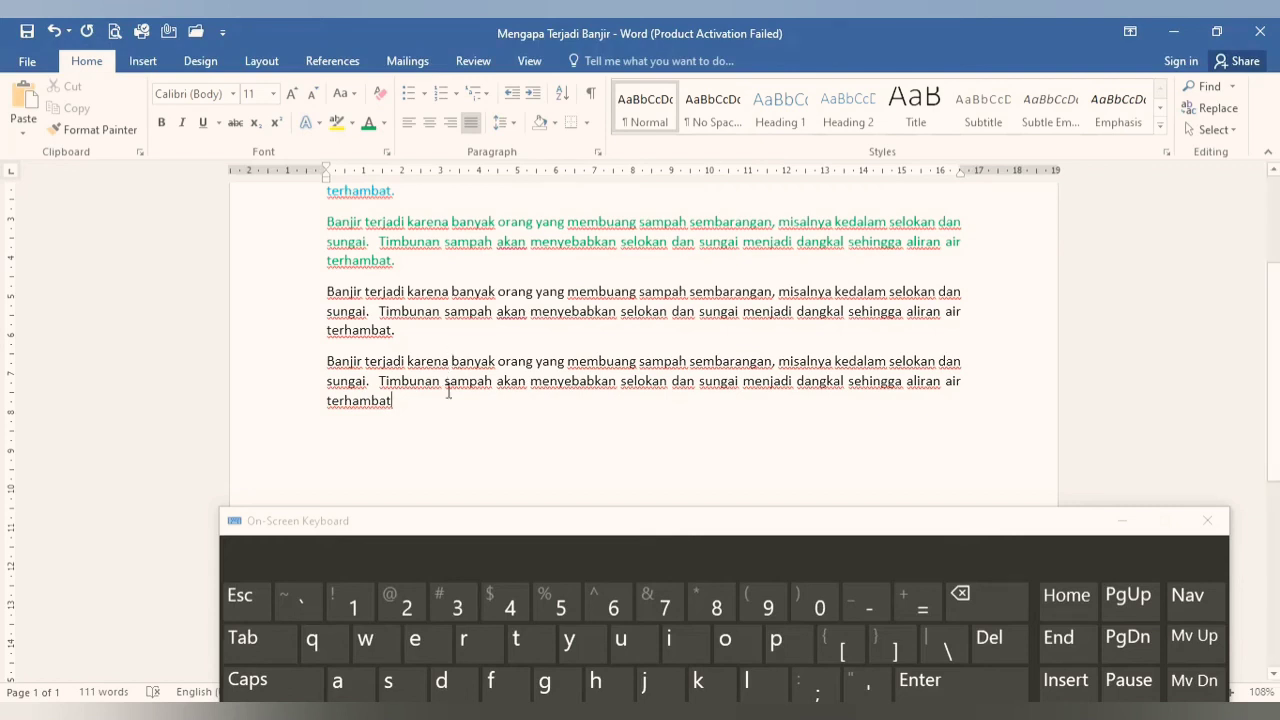
End the last paragraph's final sentence with a period and begin a new sentence reading "Tidak adany saluran air dibawahnya"
text(. t)
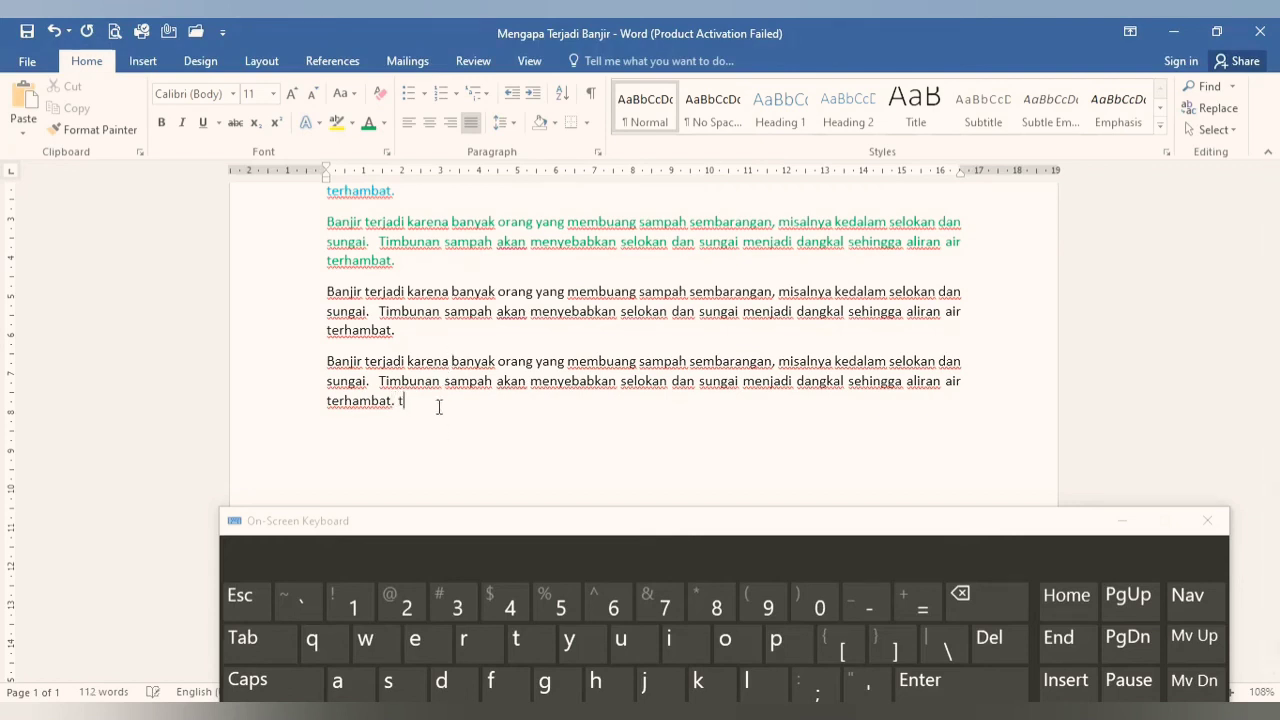
key(BackSpace)
key(Caps_Lock)
text(T)
key(Caps_Lock)
text(idakada)
key(BackSpace)
key(BackSpace)
key(BackSpace)
text(adany saluran air dibaw)
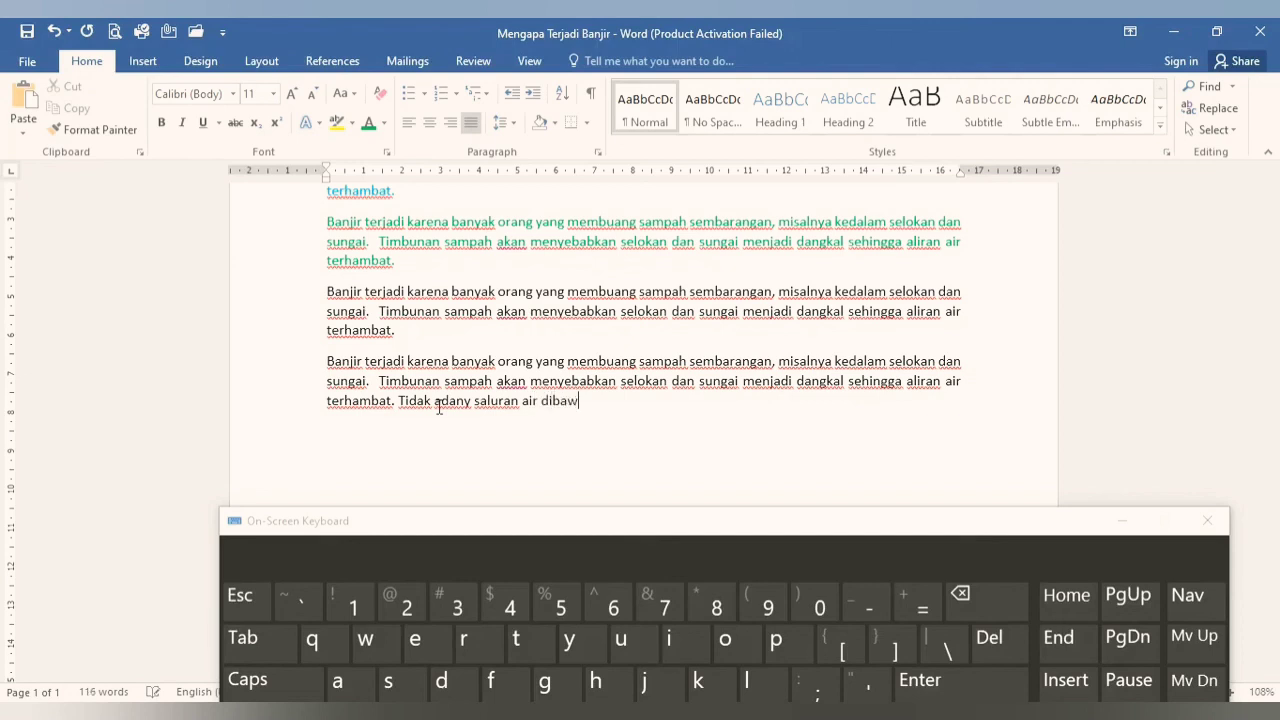
text(ahnya)
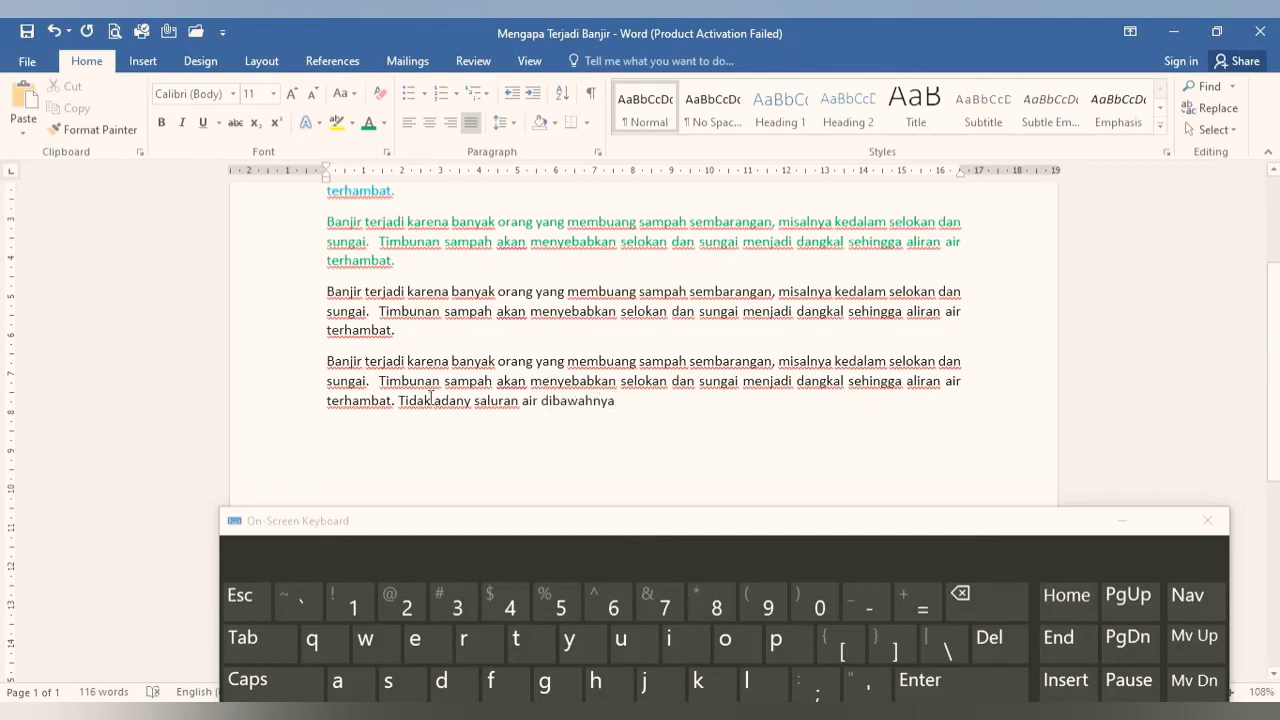
Replace "dibawahnya" at the end of the last paragraph with "dibebrapa jalan raya akan mengakibatkan air tergenang."
key(BackSpace)
key(BackSpace)
key(BackSpace)
key(BackSpace)
key(BackSpace)
key(BackSpace)
key(BackSpace)
key(BackSpace)
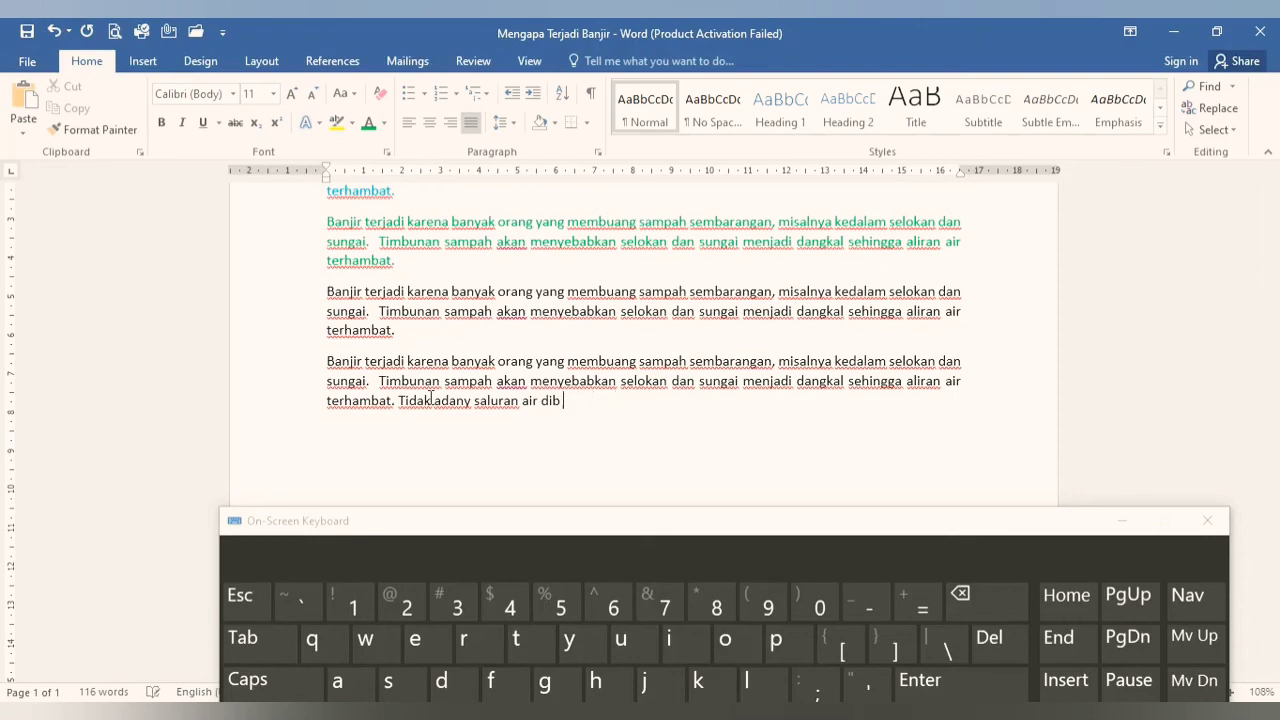
text(bebrapa jalan a)
key(BackSpace)
text(raya akan mengab)
key(BackSpace)
text(kibatkan air ter)
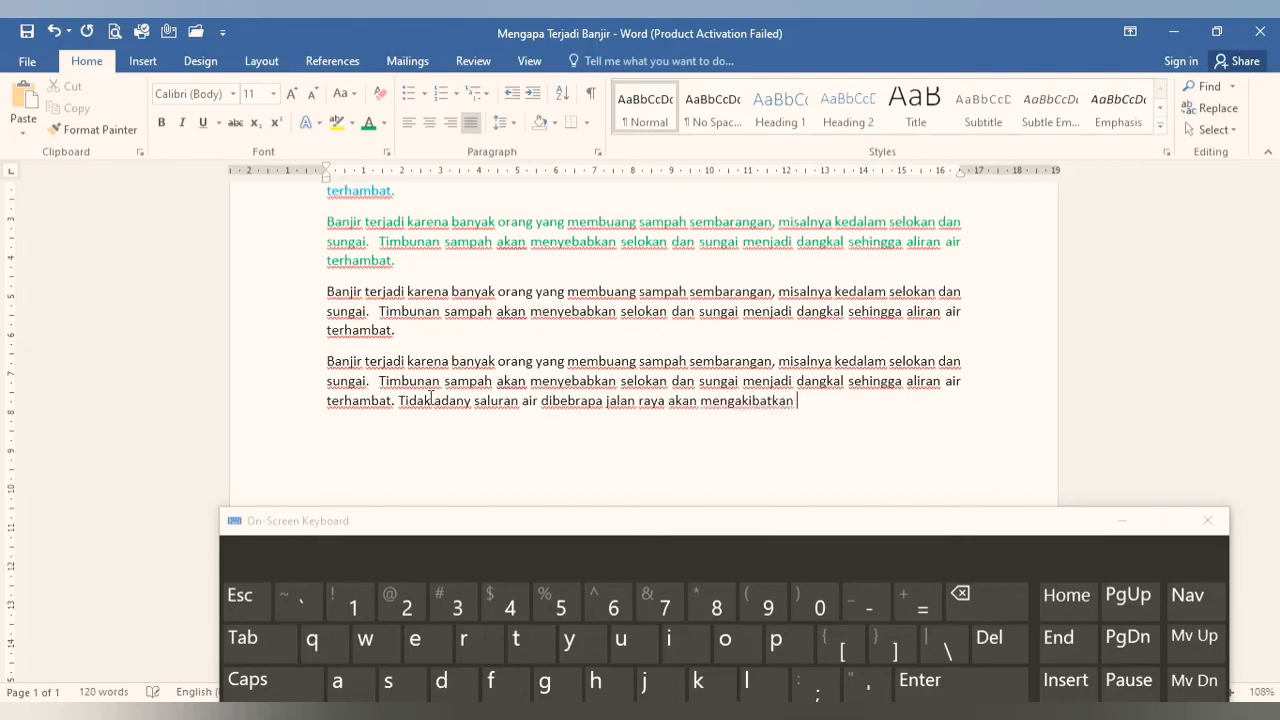
text(renang)
key(BackSpace)
key(BackSpace)
key(BackSpace)
key(BackSpace)
key(BackSpace)
key(BackSpace)
text(genang.)
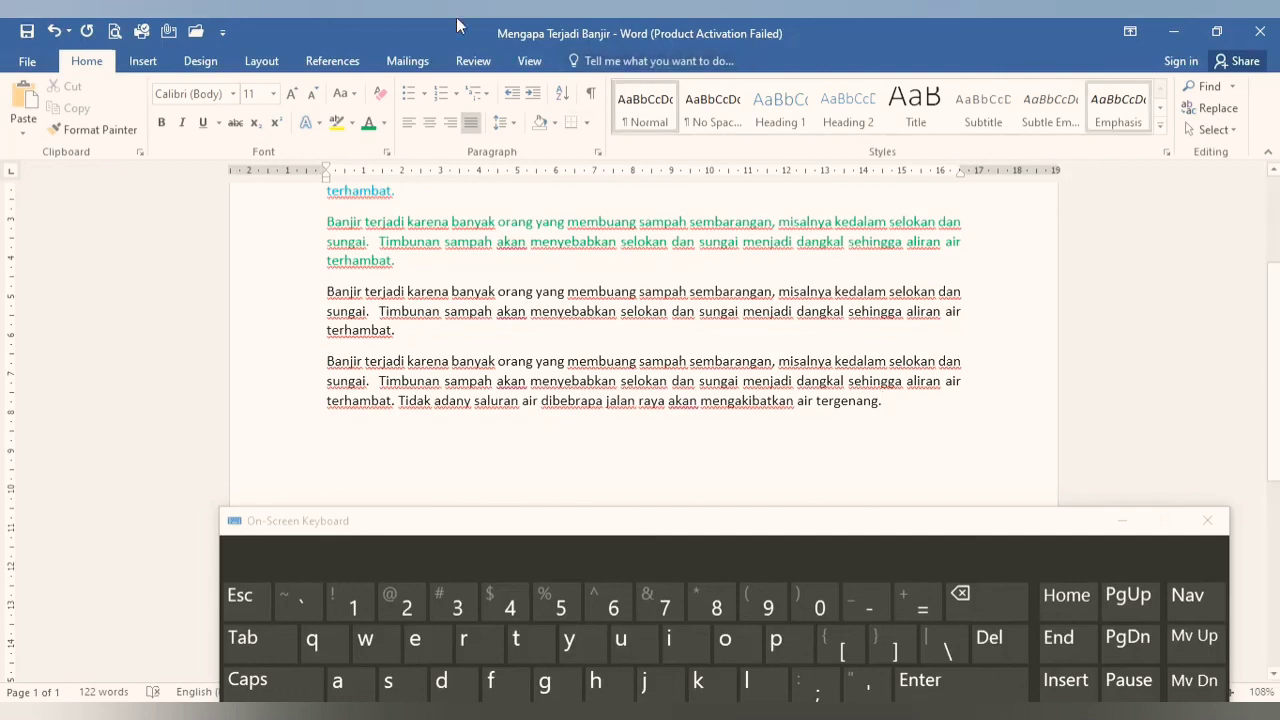
Save the changes to the document and minimize the on-screen keyboard to view the text from its title
click(28, 32)
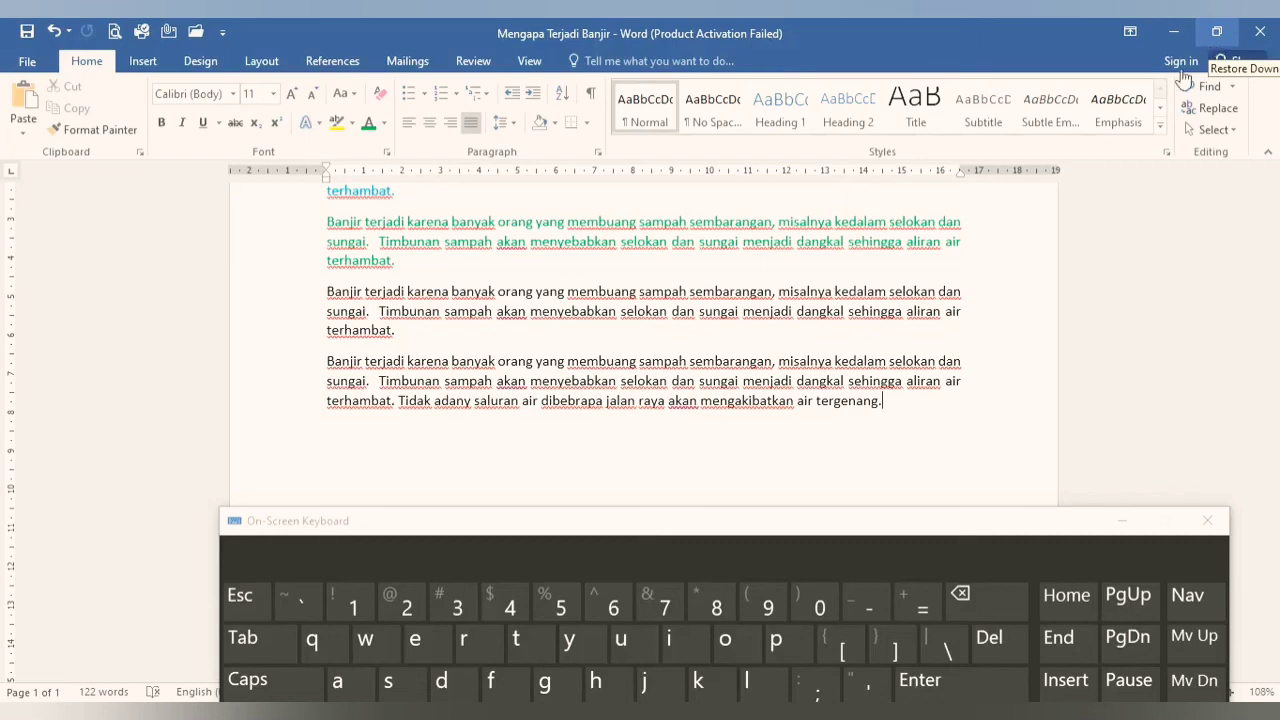
click(1122, 523)
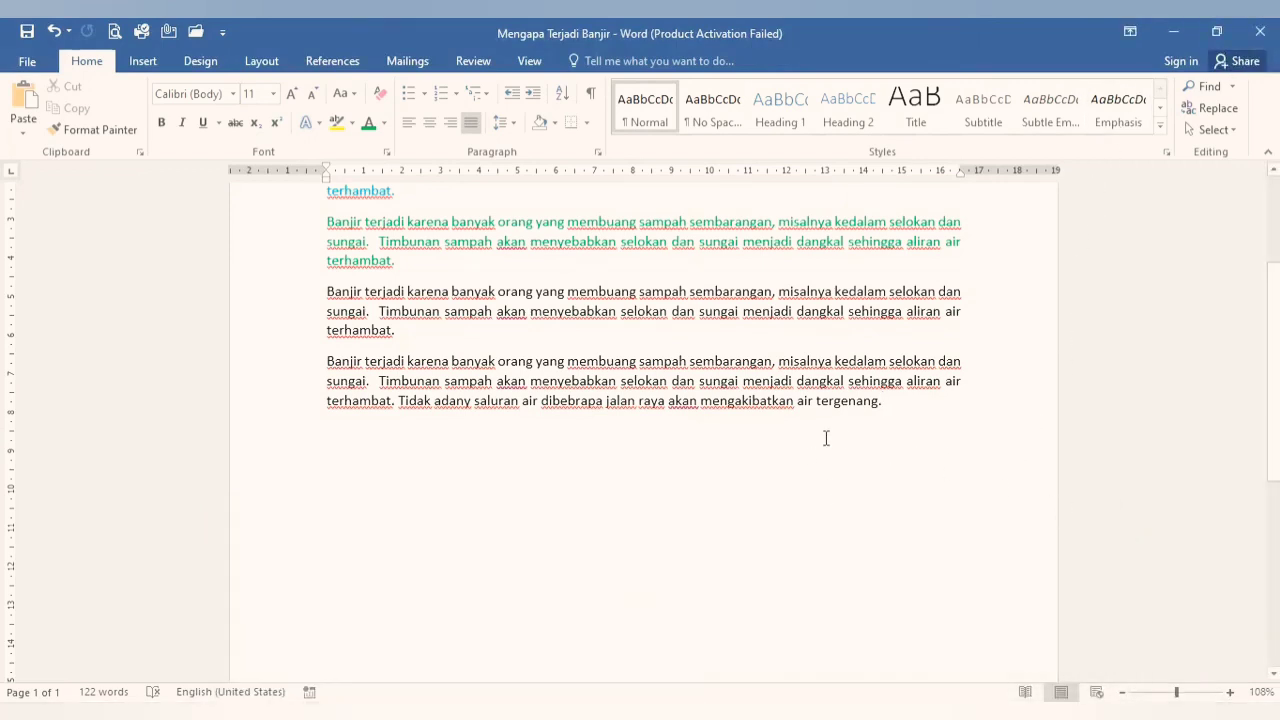
scroll(834, 423, up, 1)
scroll(830, 423, up, 2)
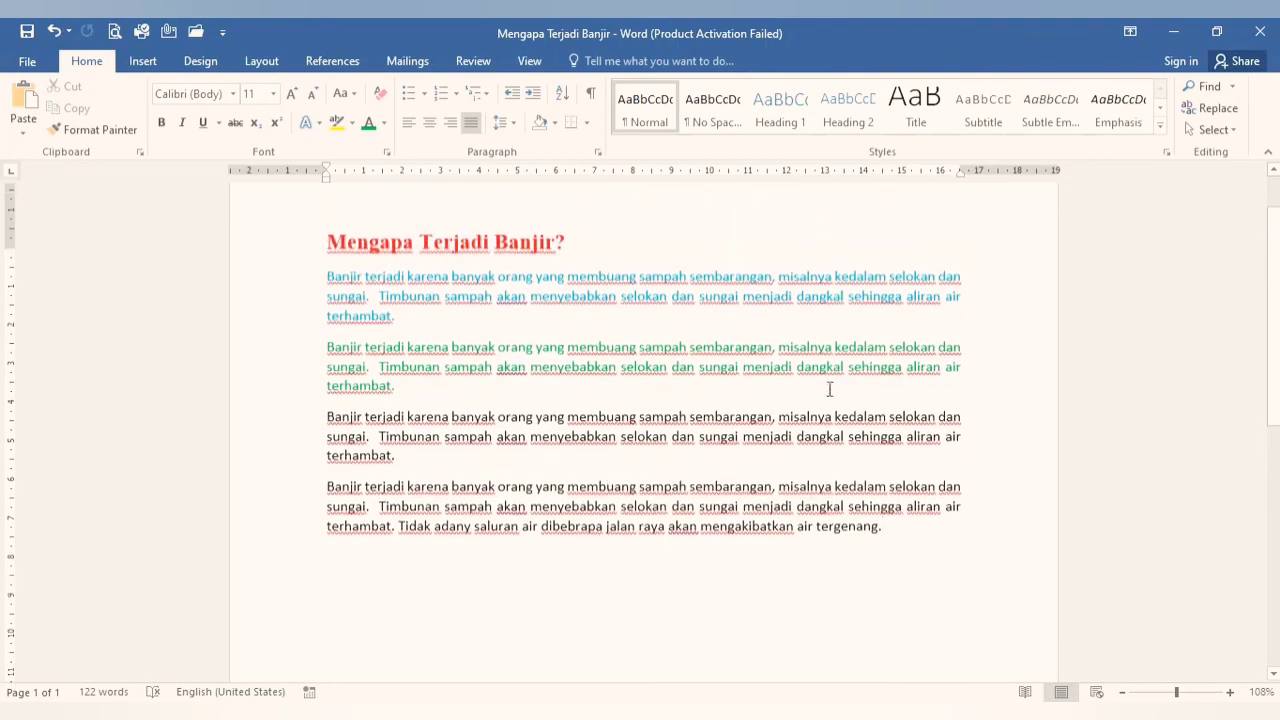